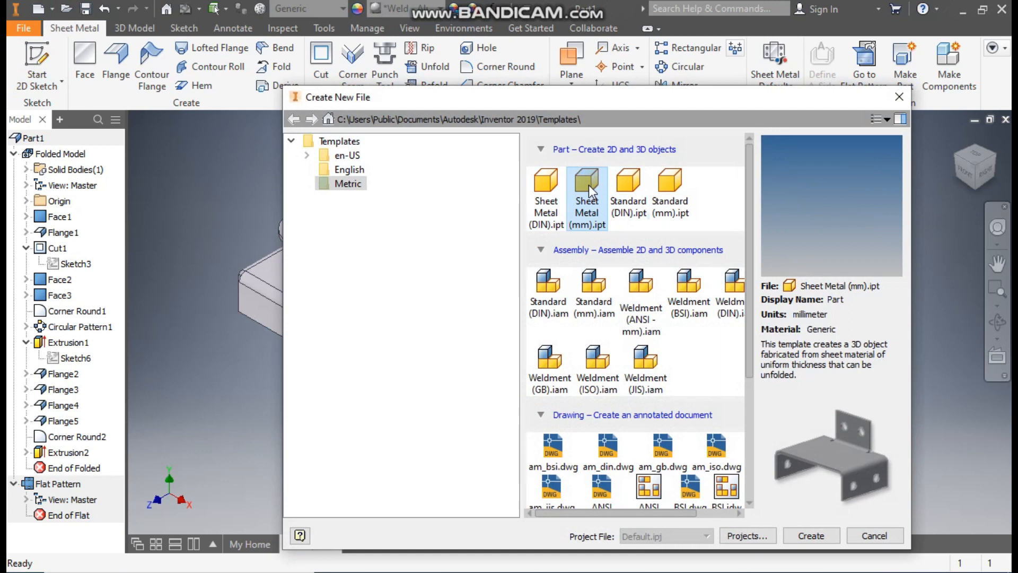
Create a part from the metric Sheet Metal (mm) template and start a 2D sketch on the XZ plane
click(794, 540)
click(42, 62)
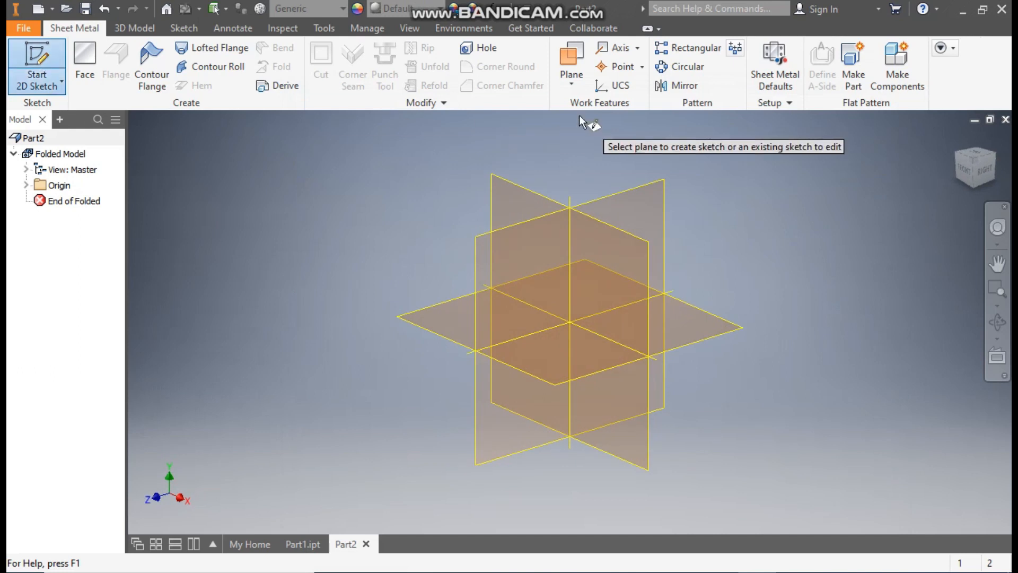
click(425, 311)
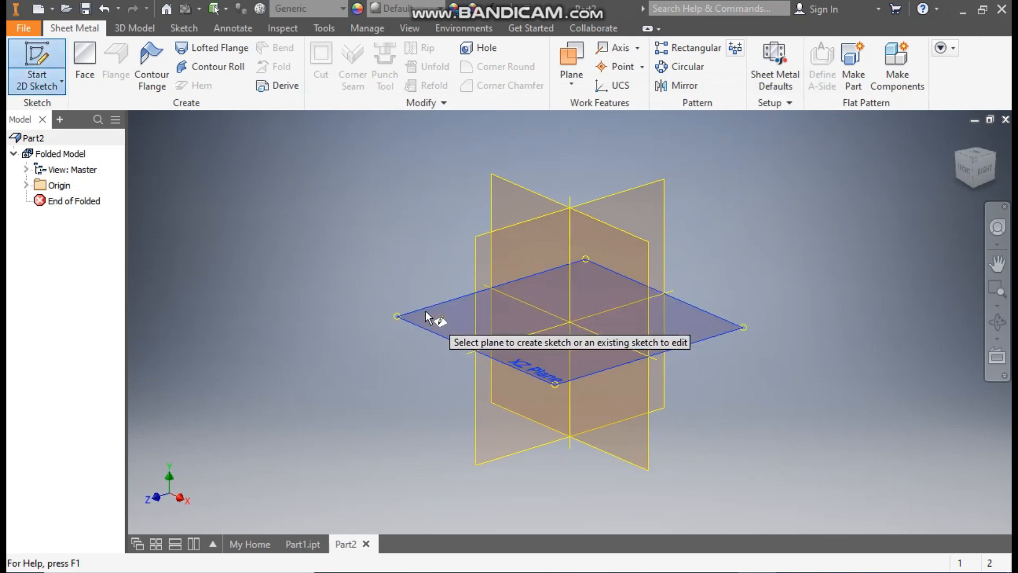
Sketch a two-point center rectangle about 372 mm wide and 220 mm high, centred on the origin
click(991, 135)
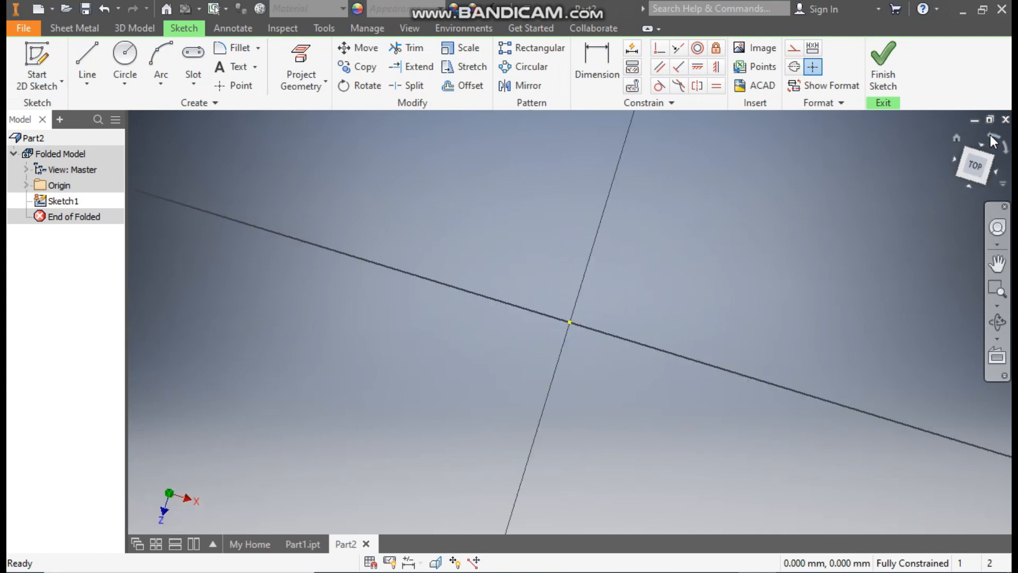
click(201, 80)
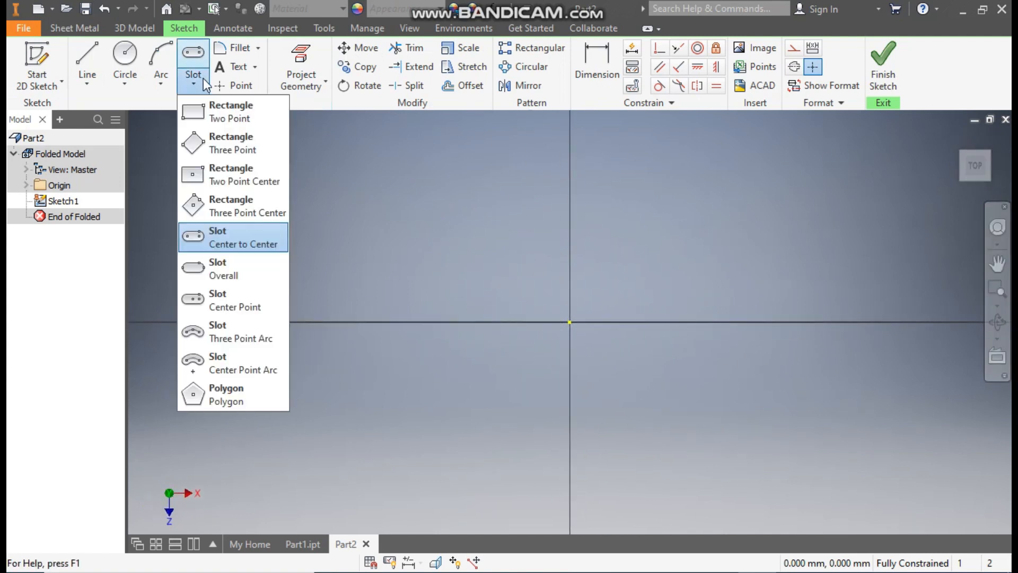
click(249, 177)
click(571, 321)
click(792, 205)
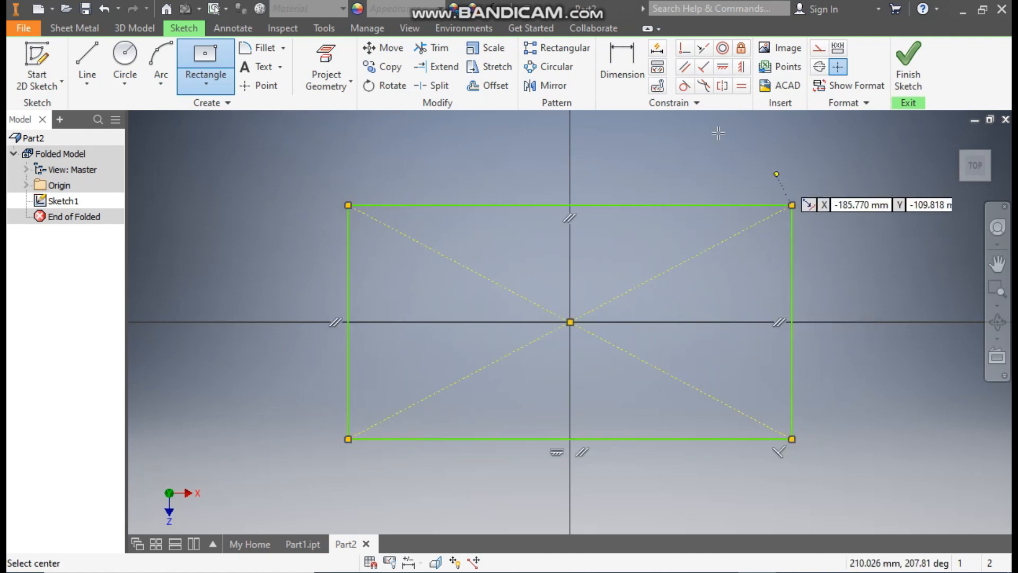
Dimension the rectangle 150 mm wide and 100 mm high, and finish the sketch
click(619, 79)
click(625, 204)
click(622, 160)
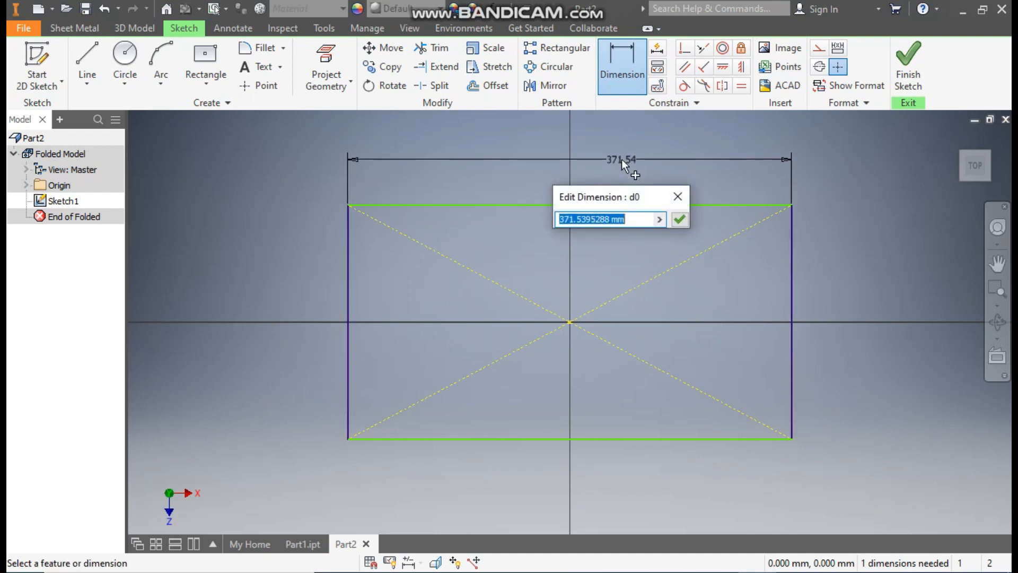
text(150)
key(Return)
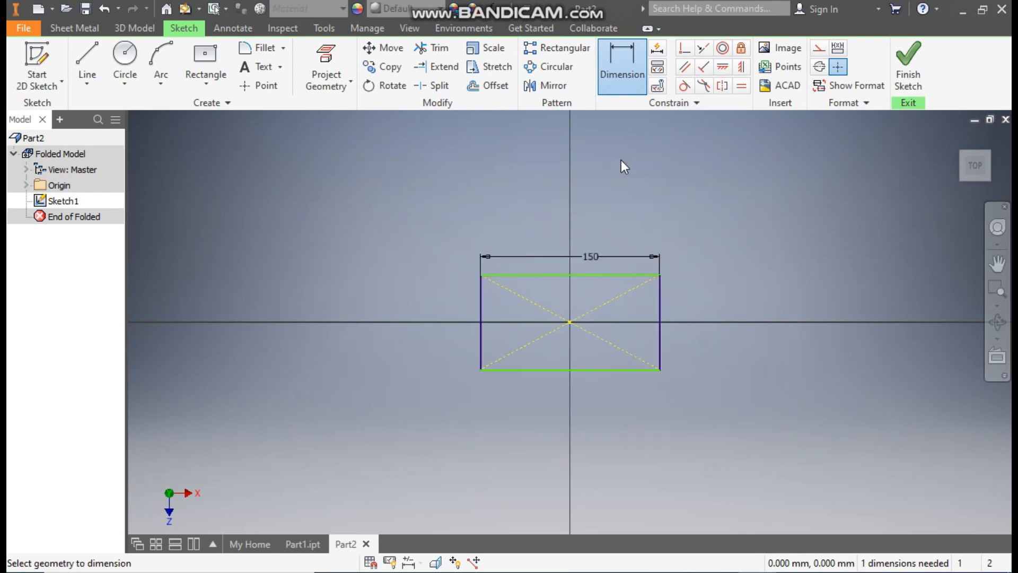
click(482, 290)
click(431, 293)
text(100)
key(Return)
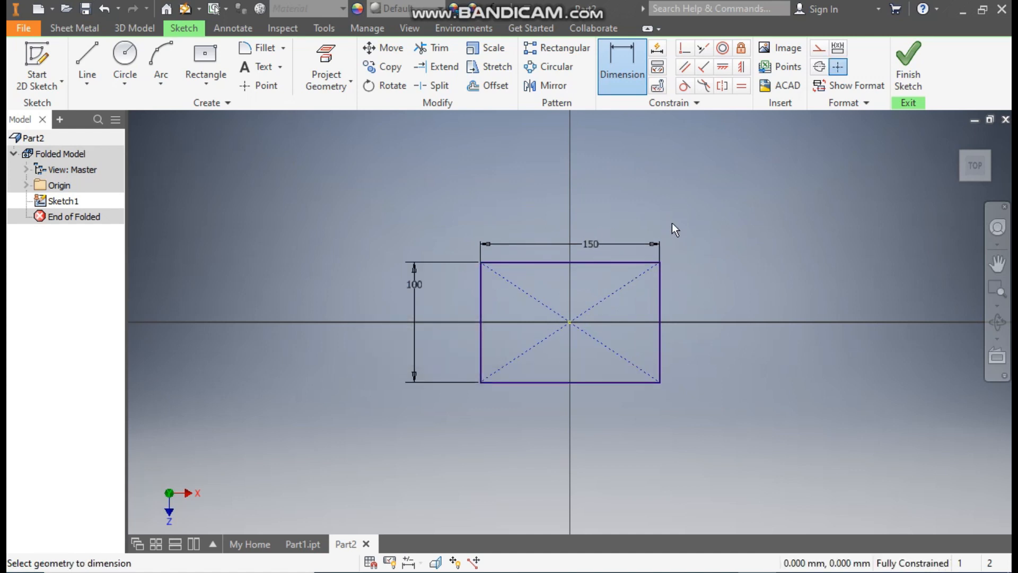
click(908, 63)
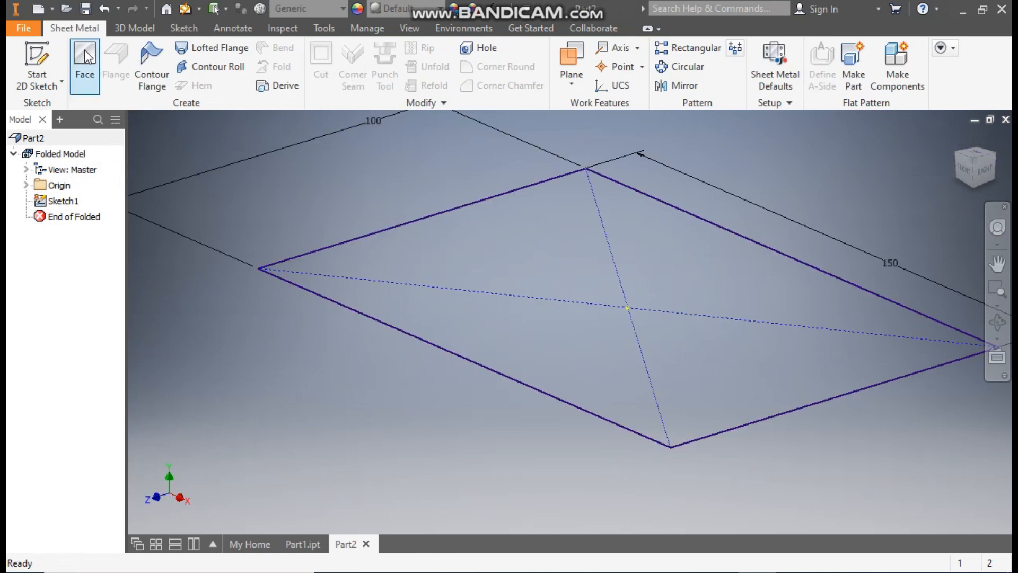
Create a sheet metal face from the rectangle profile using the default rule
click(88, 56)
scroll(606, 286, up, 2)
middle_drag(605, 286, 689, 293)
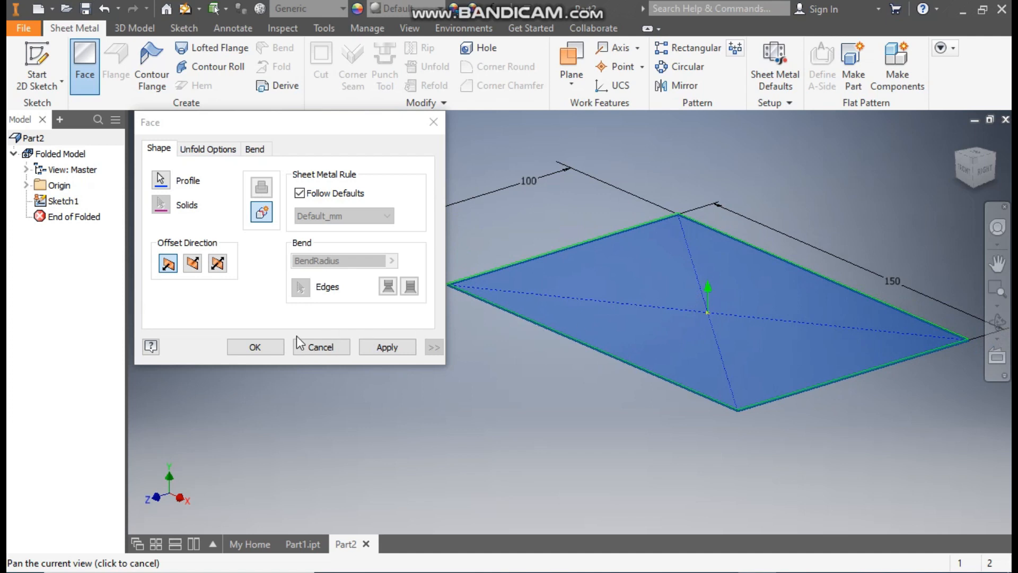
click(270, 347)
middle_drag(660, 409, 558, 409)
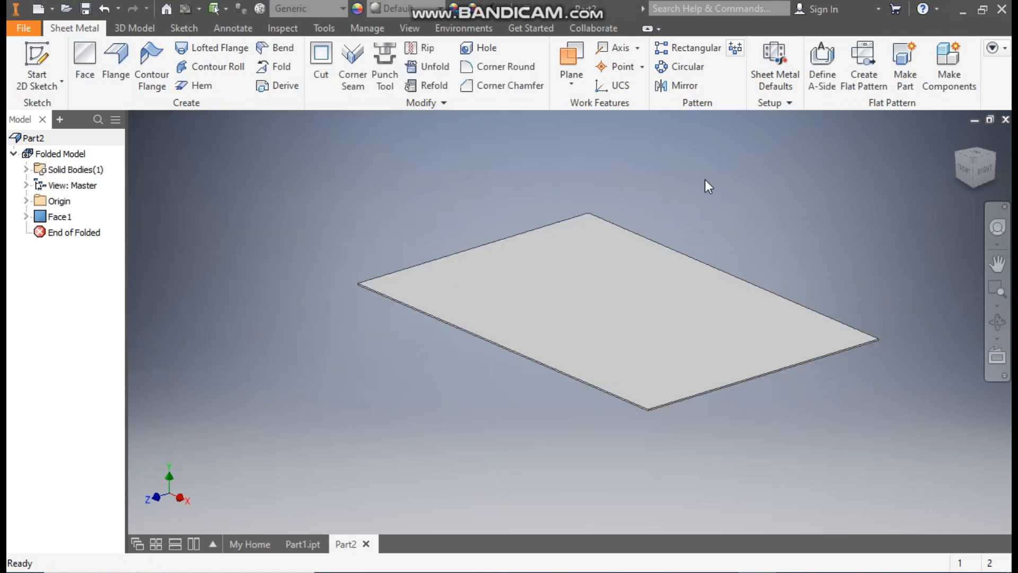
Override the rule's thickness in the sheet metal defaults, setting the sheet thickness to 1.5 mm
click(781, 58)
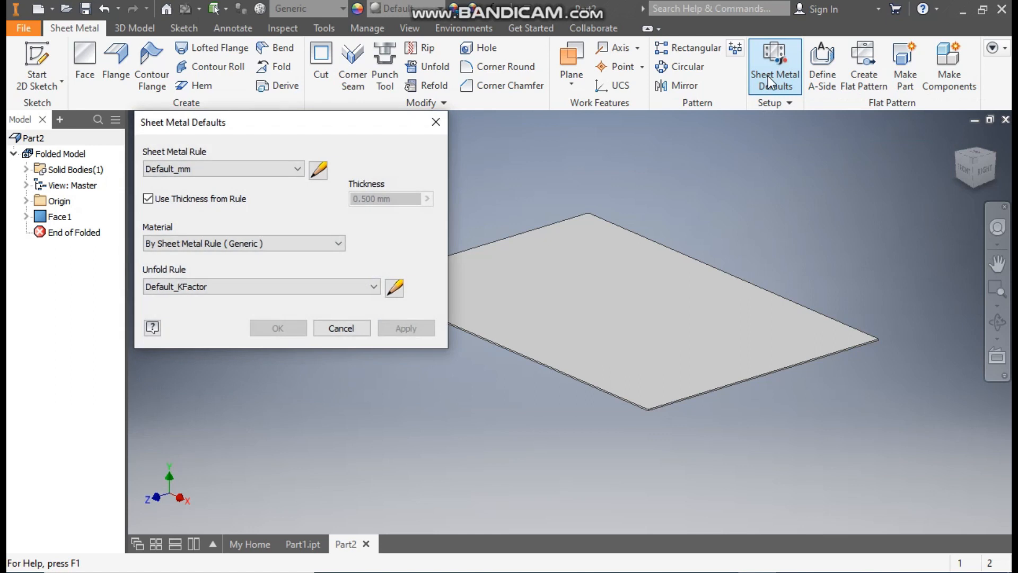
click(204, 199)
double_click(354, 199)
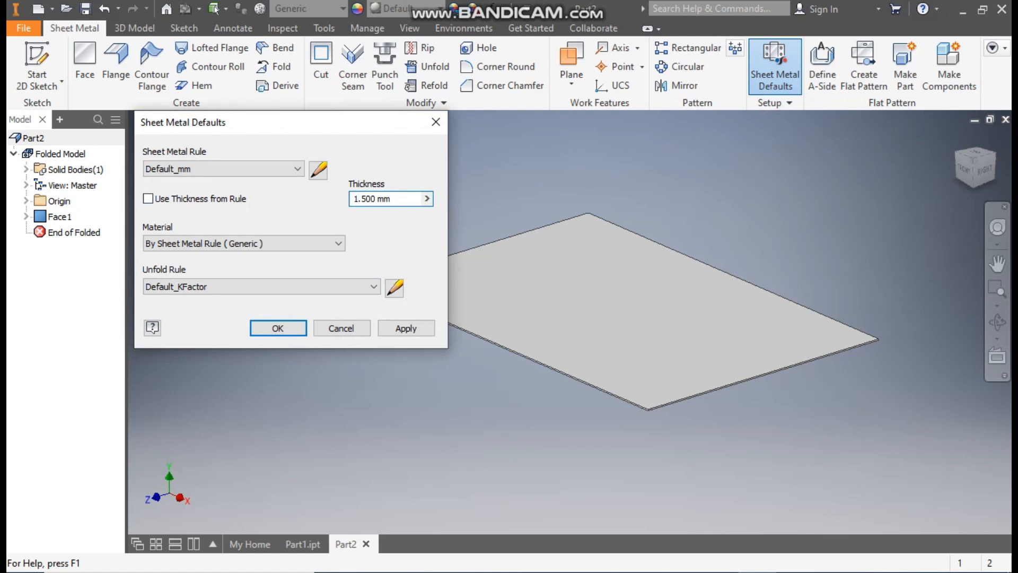
click(408, 330)
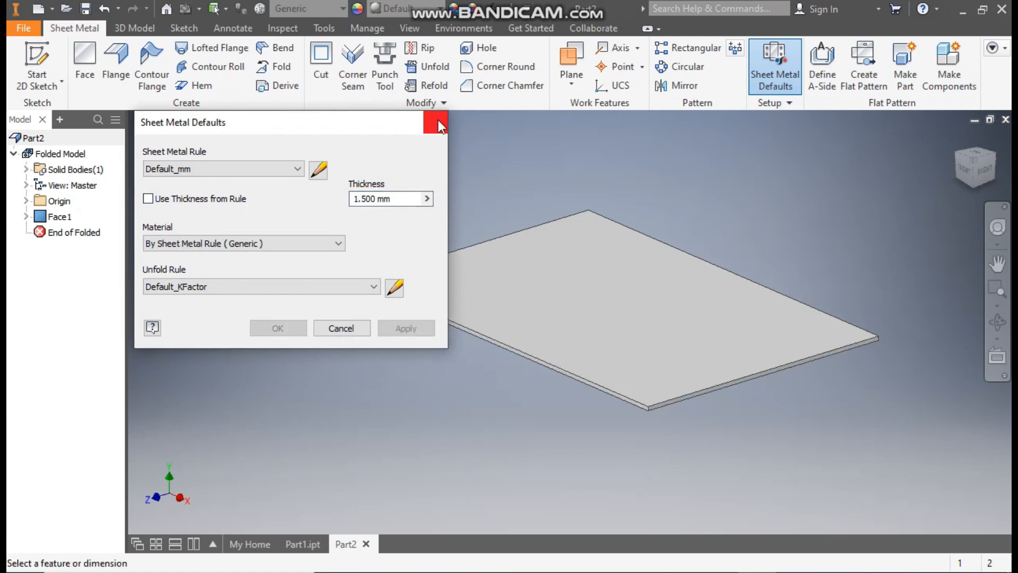
click(438, 124)
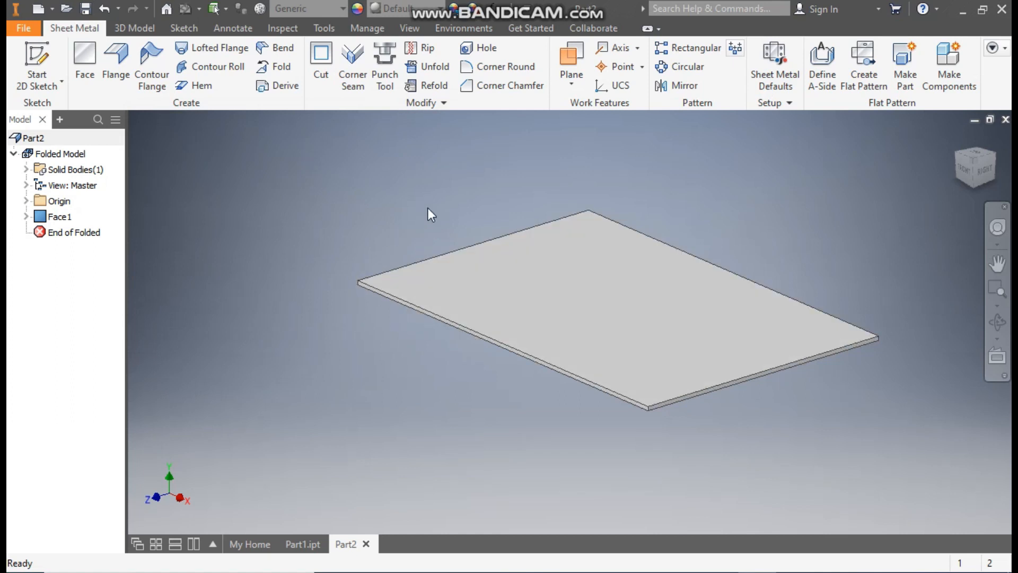
Add downward flanges 15 mm high at 90 degrees along all four edges of the plate
click(116, 68)
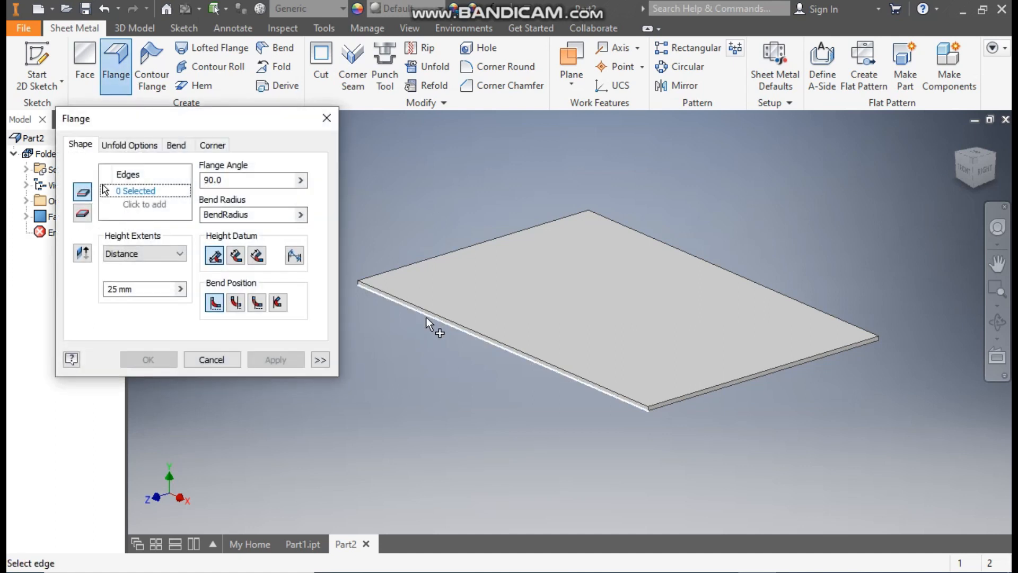
click(426, 317)
click(696, 396)
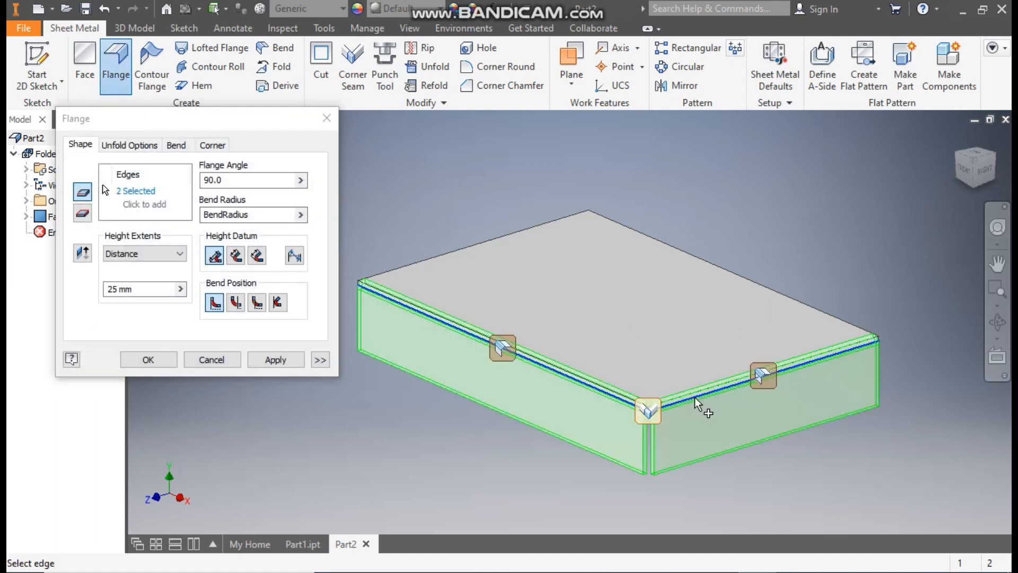
click(784, 300)
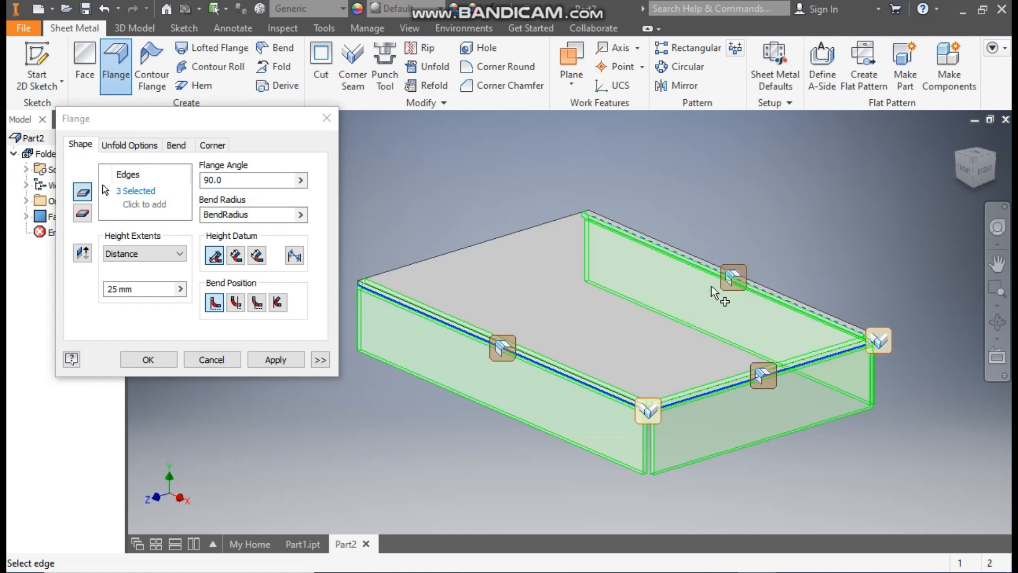
click(509, 240)
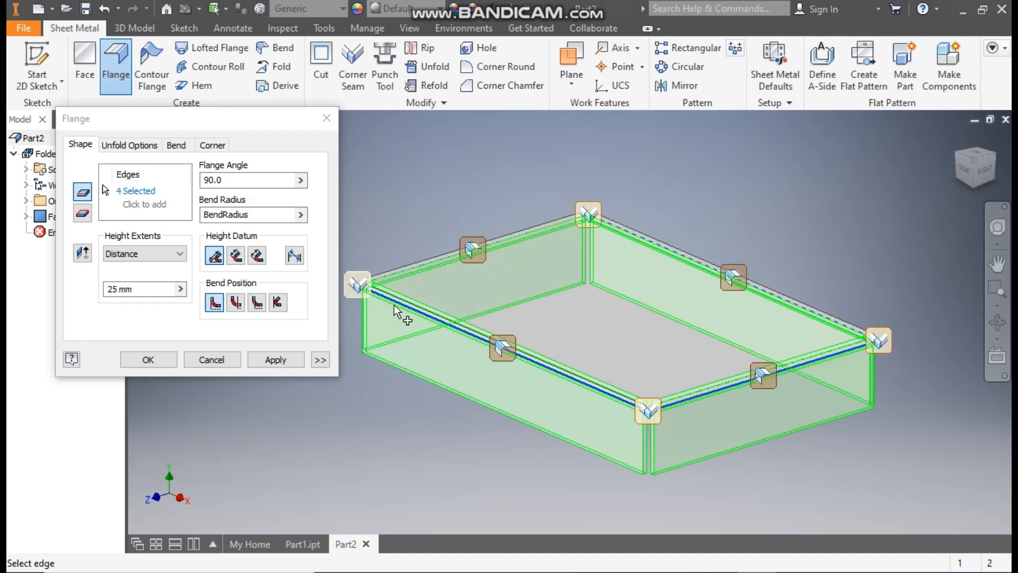
scroll(658, 438, up, 3)
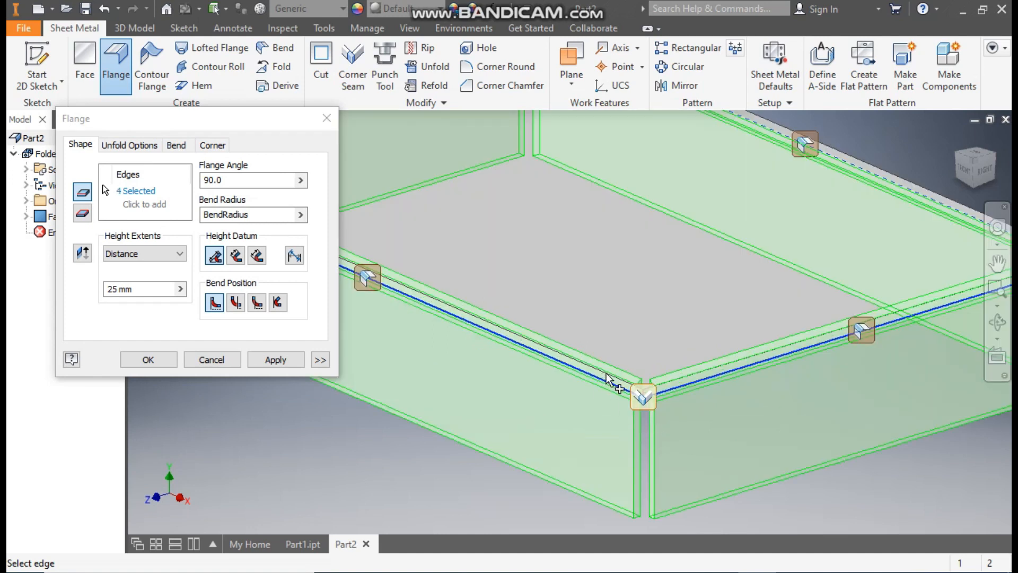
scroll(677, 365, down, 2)
click(141, 289)
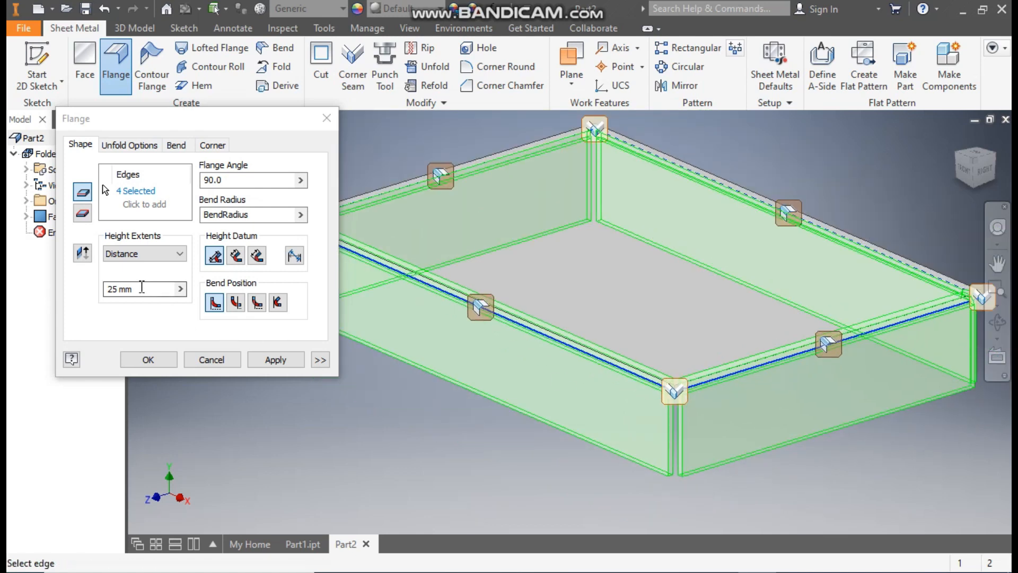
text(15)
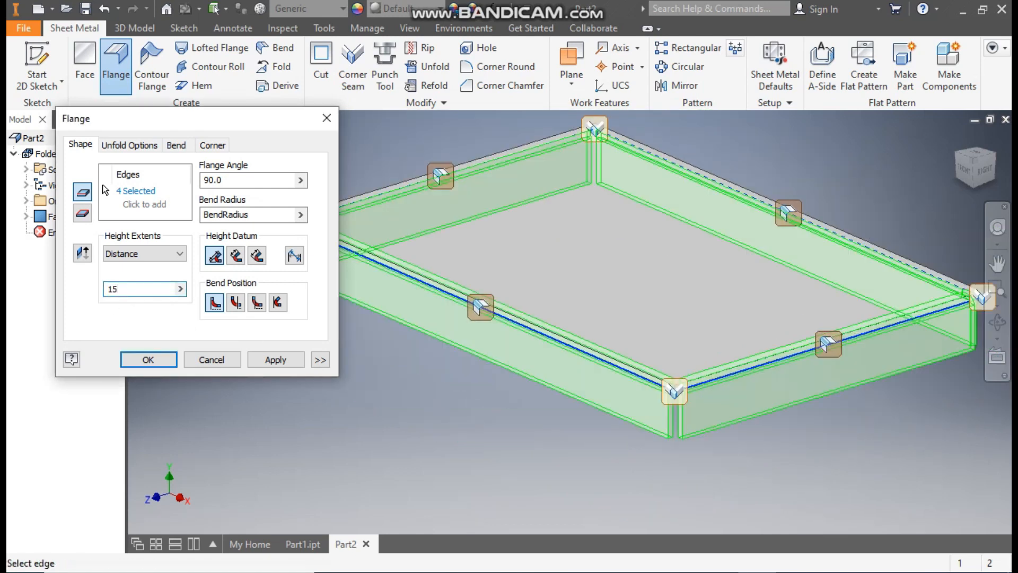
click(269, 358)
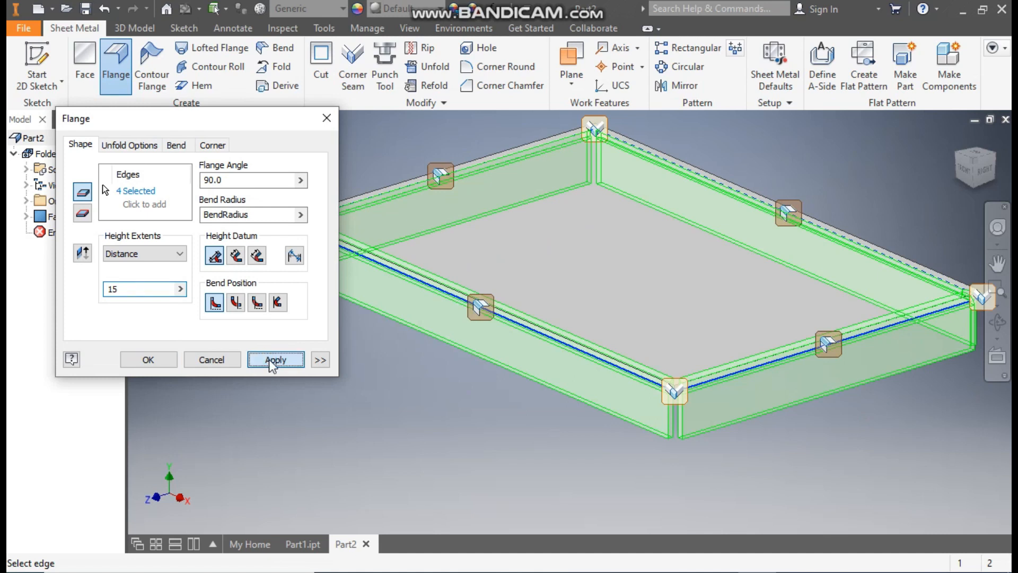
click(320, 125)
middle_drag(767, 236, 763, 257)
Check the finished model in Part1.ipt, and start a sketch on the top face of the flanged plate in Part2
click(303, 544)
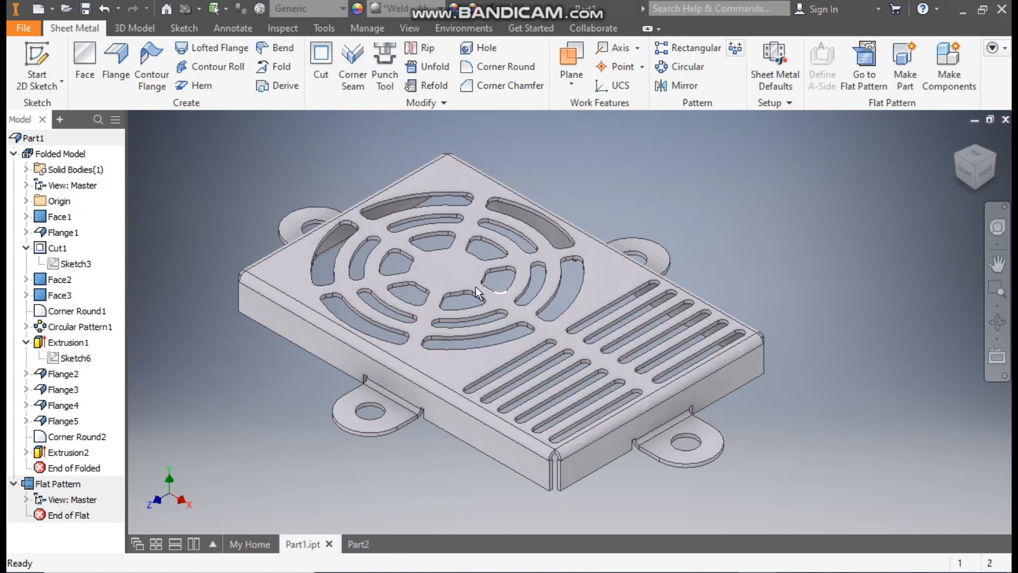
click(365, 546)
click(568, 237)
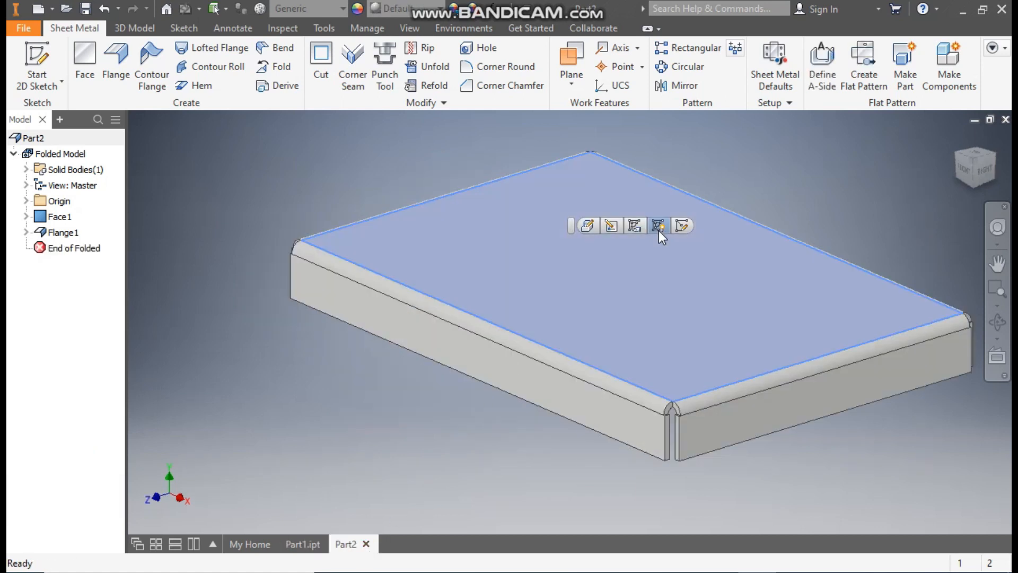
click(681, 226)
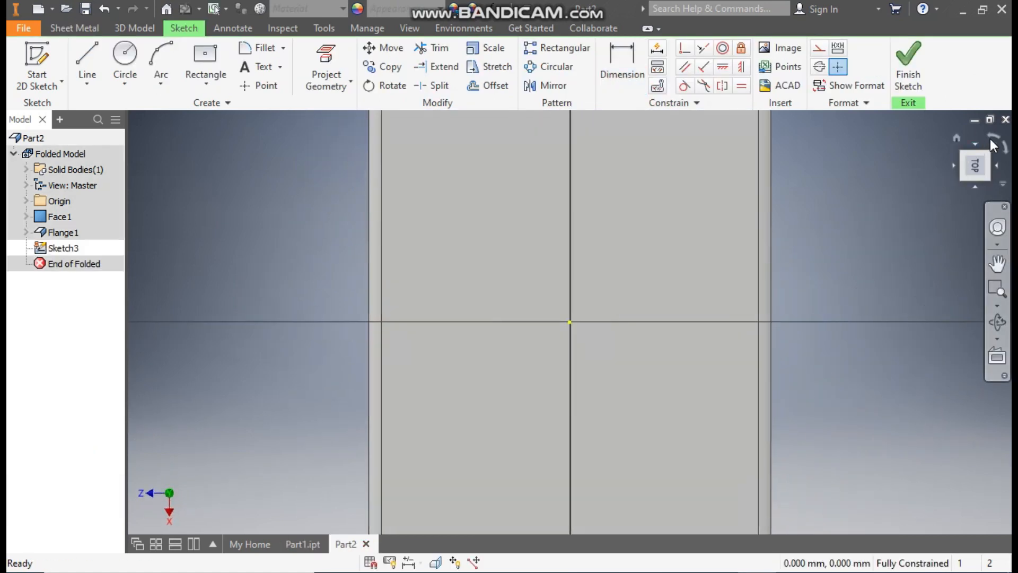
click(986, 145)
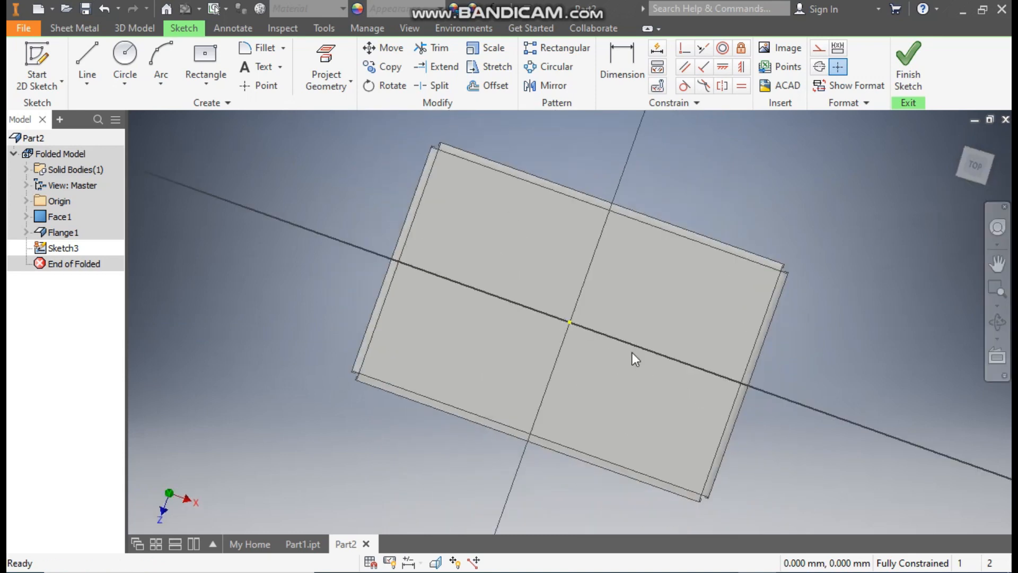
Draw a 90 mm diameter circle on the horizontal axis, centred about 23 mm left of the origin
click(129, 58)
click(518, 322)
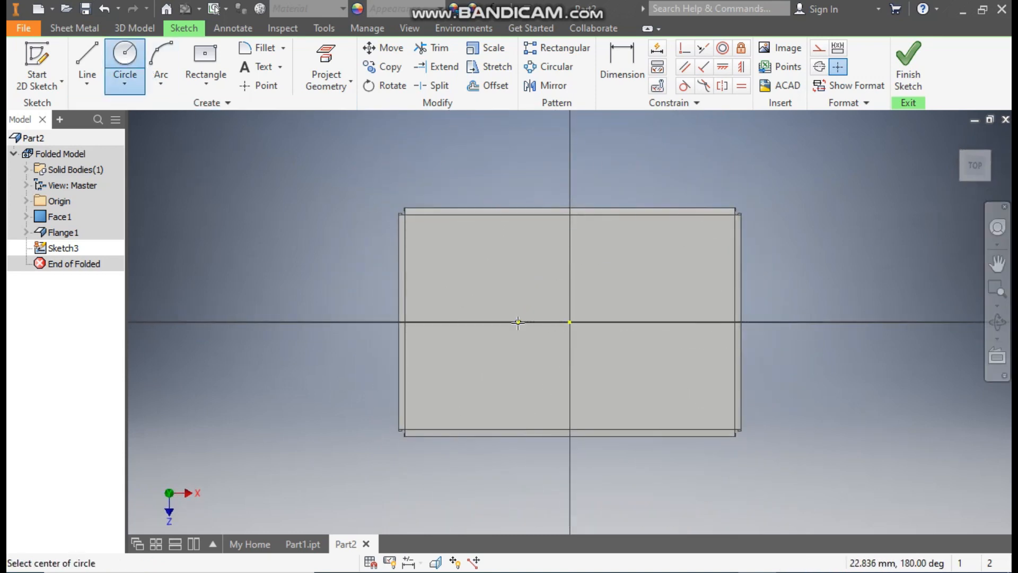
text(90)
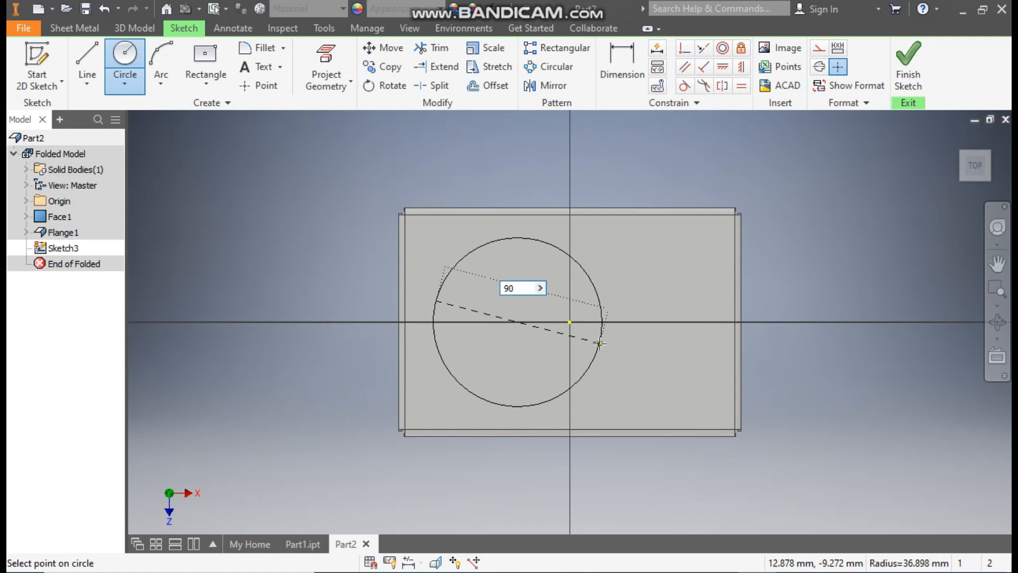
key(Return)
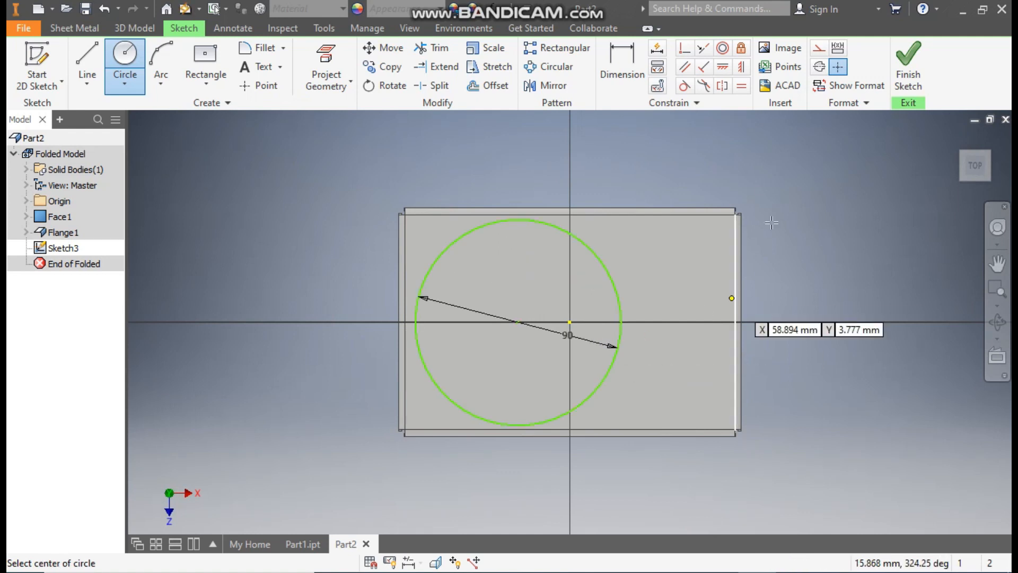
Dimension the circle's center 50 mm from the plate's left outer edge
click(621, 59)
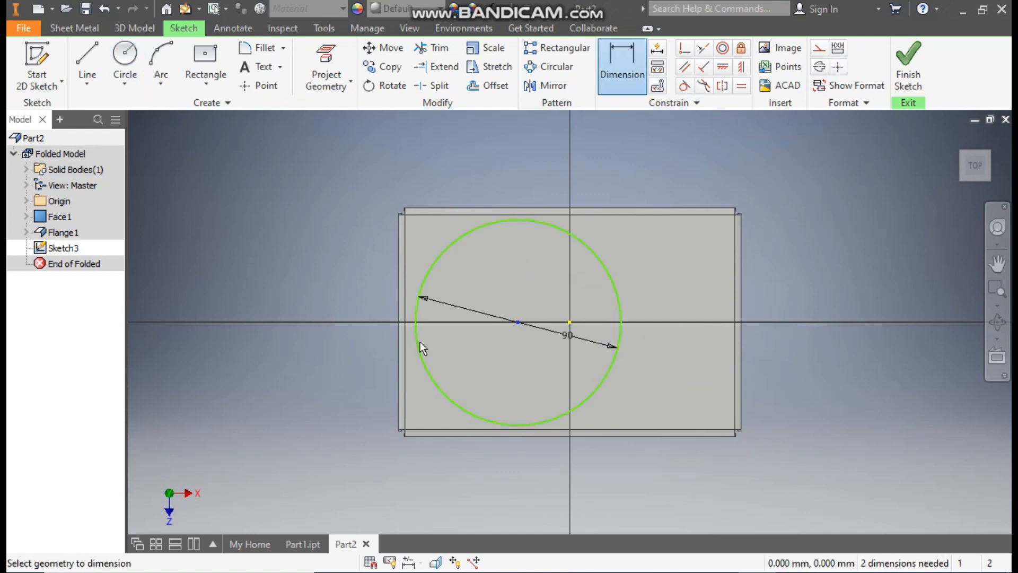
click(397, 333)
click(517, 322)
click(461, 355)
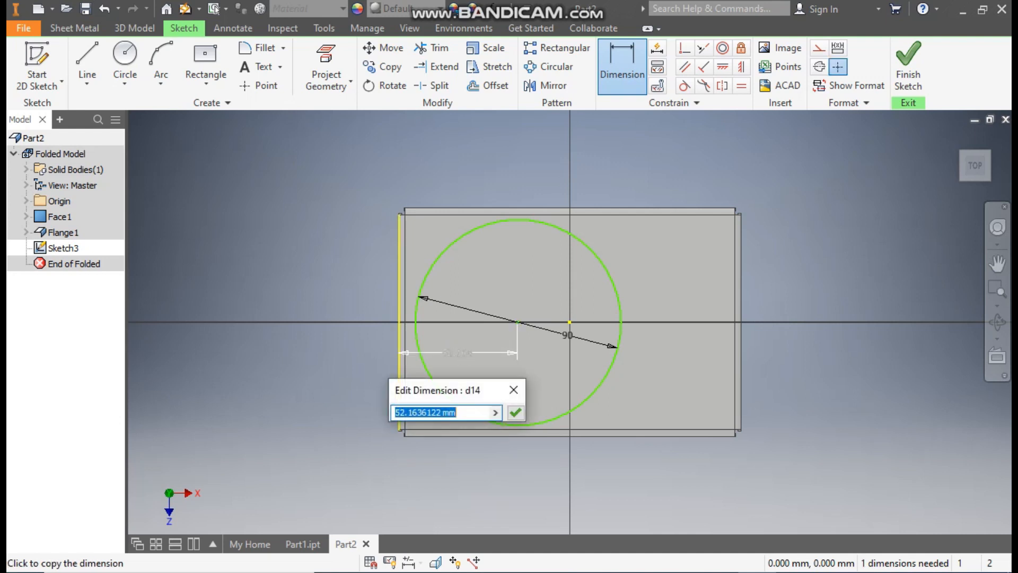
text(50)
key(Return)
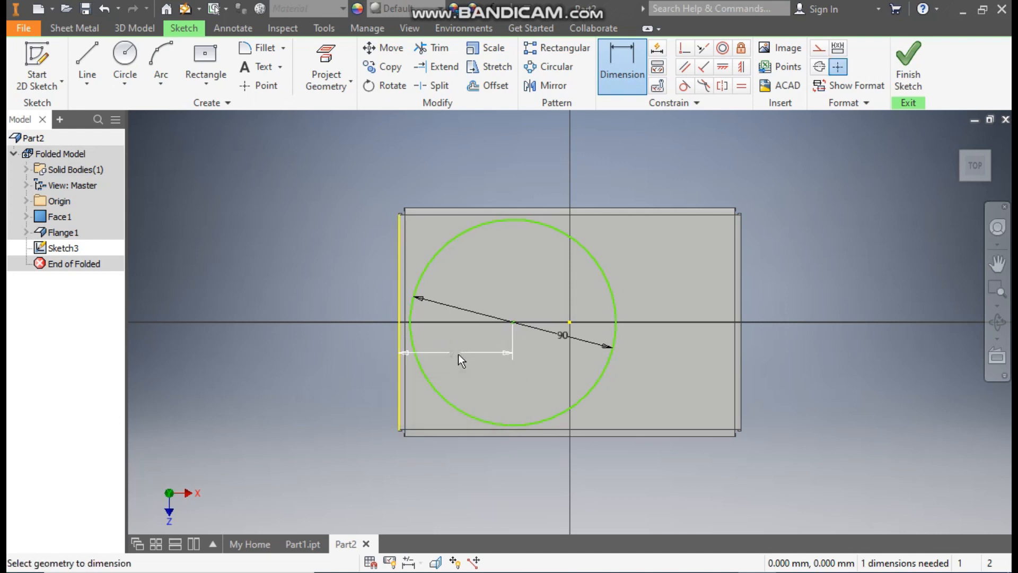
Constrain the circle's center horizontally to the sketch origin
click(723, 68)
click(514, 323)
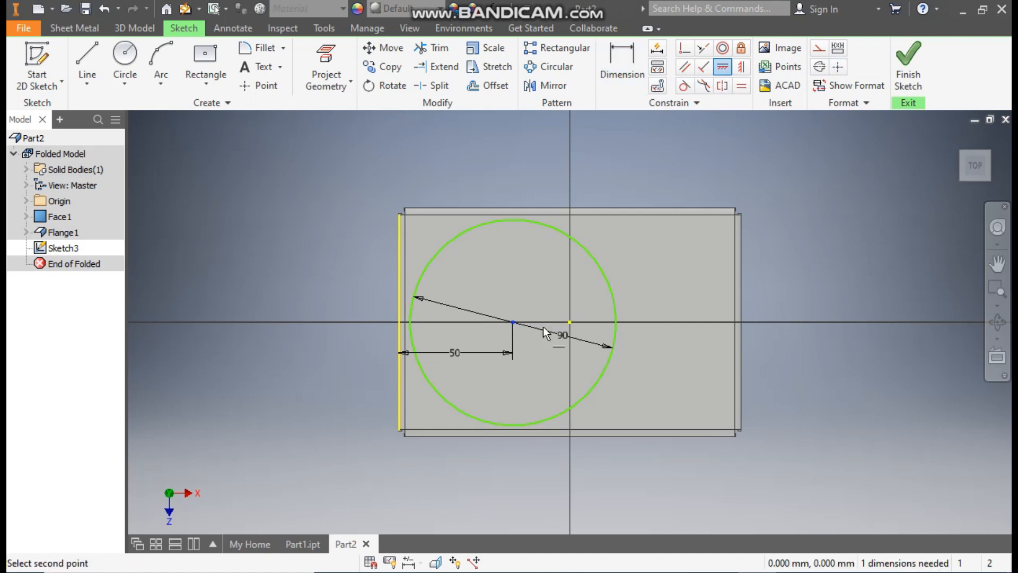
click(568, 321)
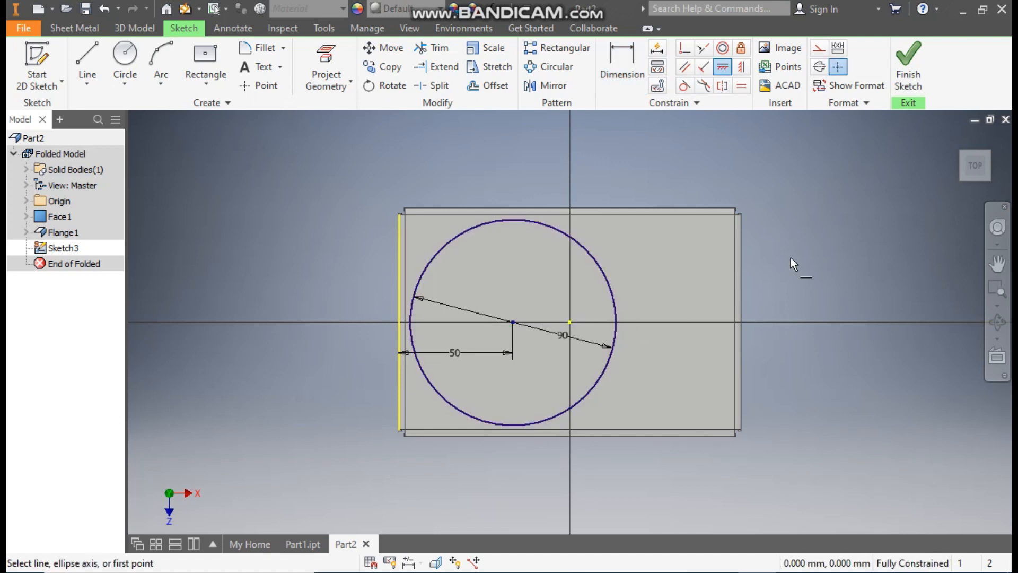
Cut the 90 mm circle through the plate using the Thickness distance
key(Escape)
click(90, 29)
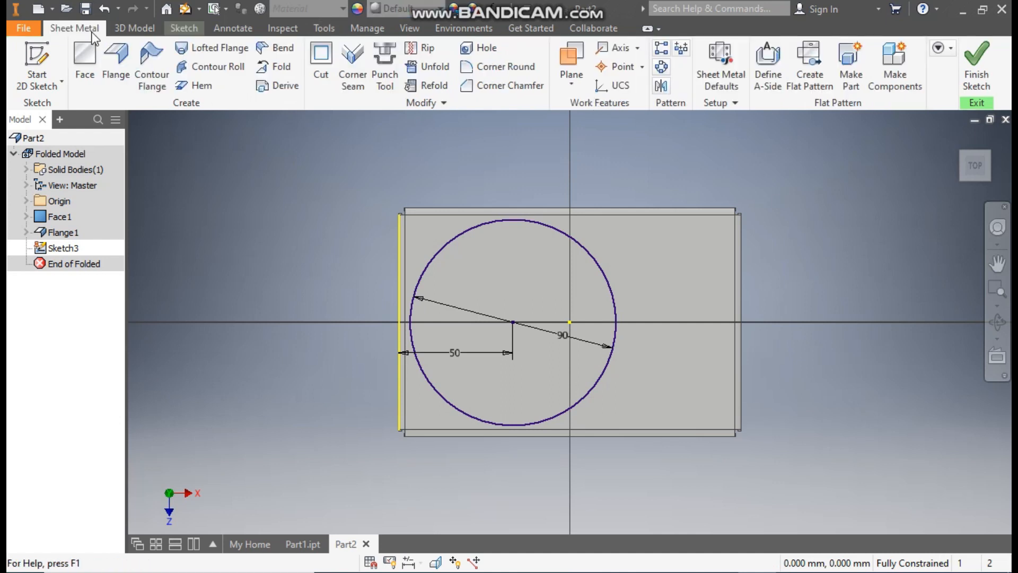
click(321, 61)
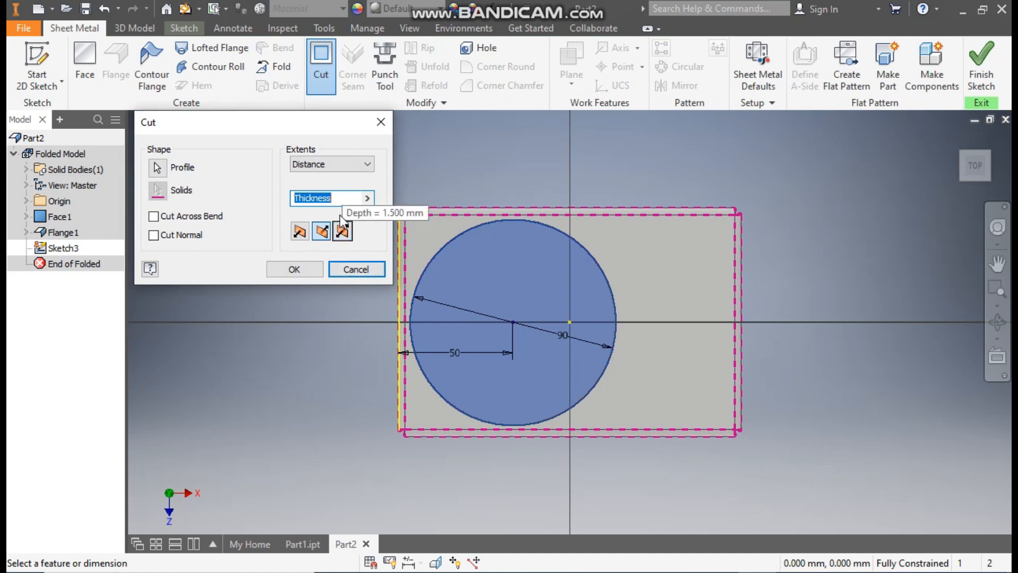
click(294, 269)
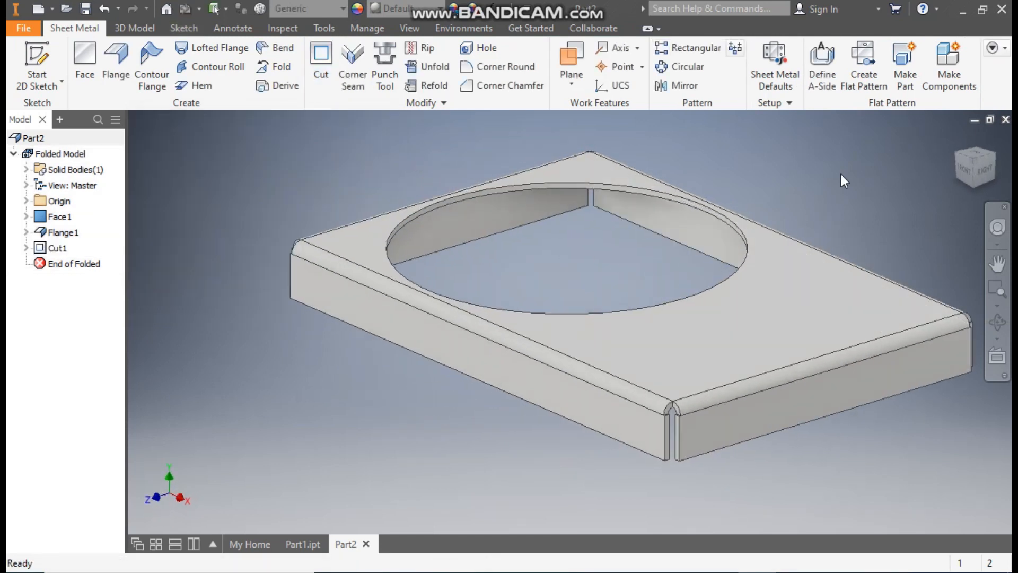
Start a new sketch on the plate's top face and draw a 70 mm diameter circle concentric with the round cutout
click(583, 162)
click(696, 149)
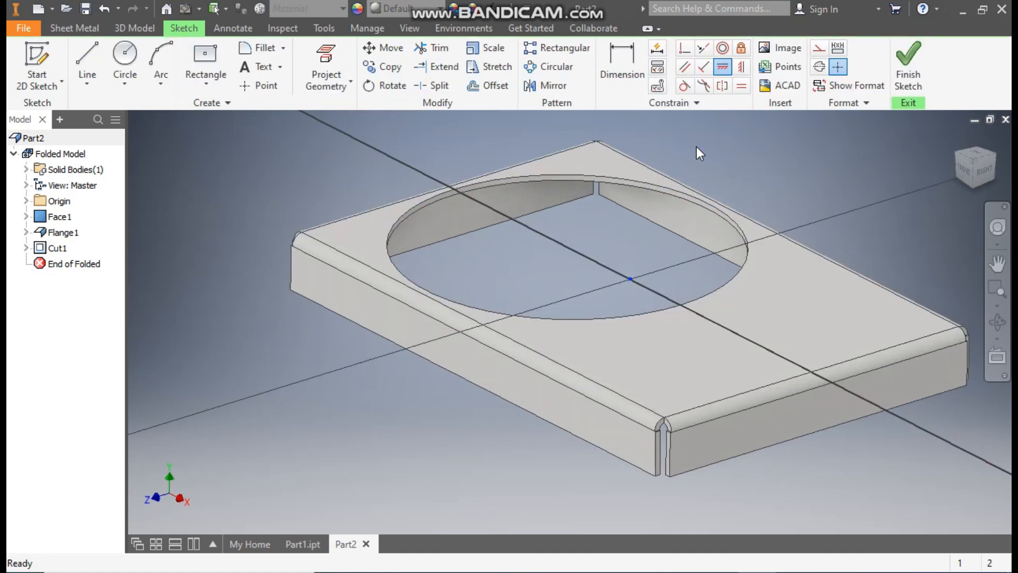
click(989, 135)
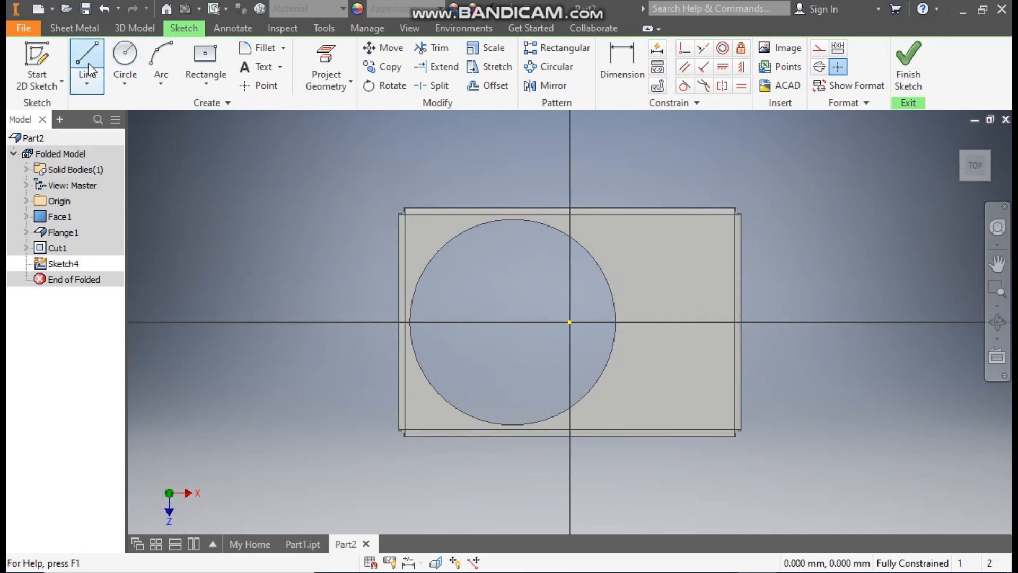
click(123, 74)
click(160, 112)
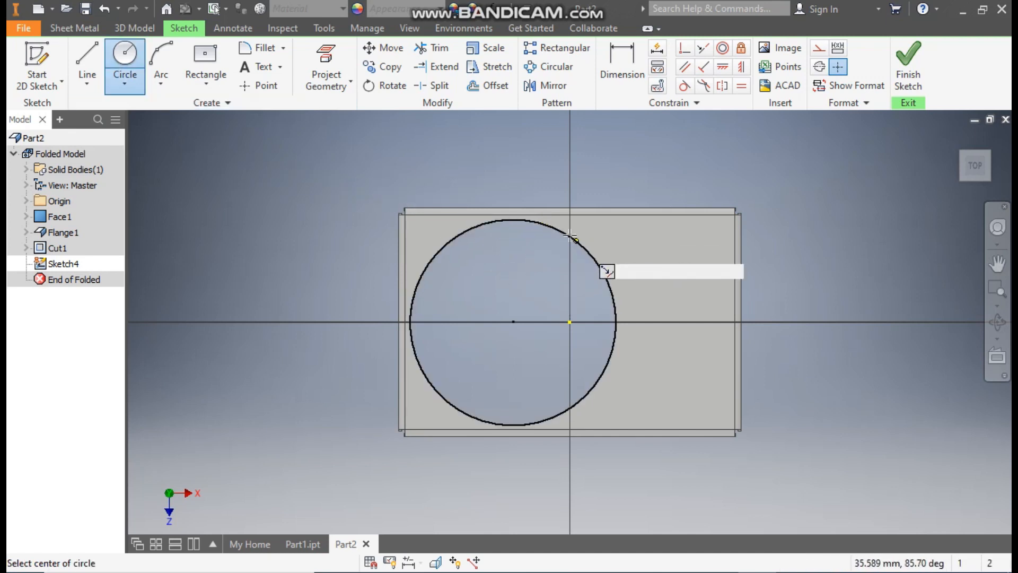
click(570, 321)
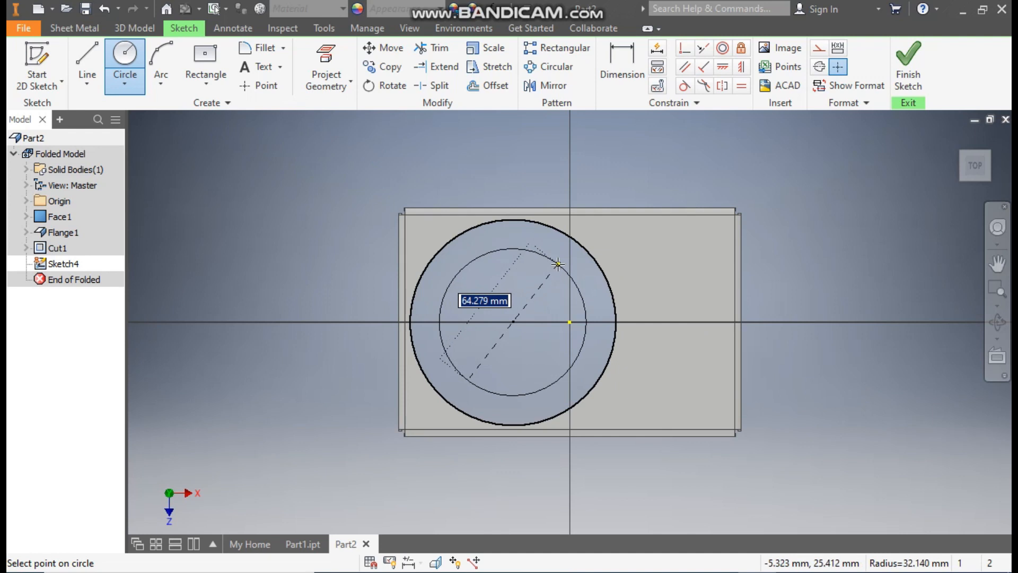
text(70)
key(Return)
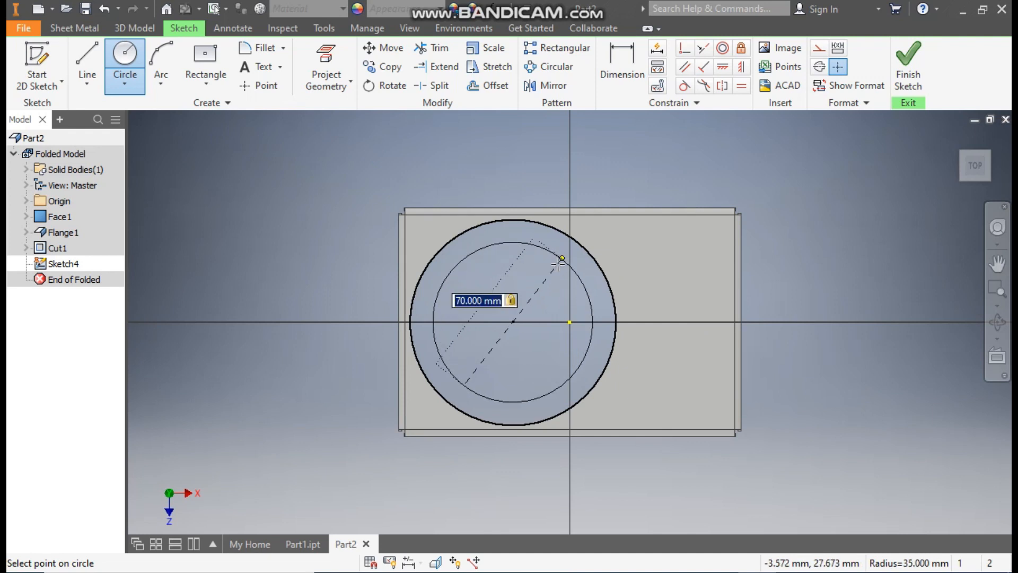
Draw two more circles of 50 mm and 25 mm diameter on the same center
click(513, 322)
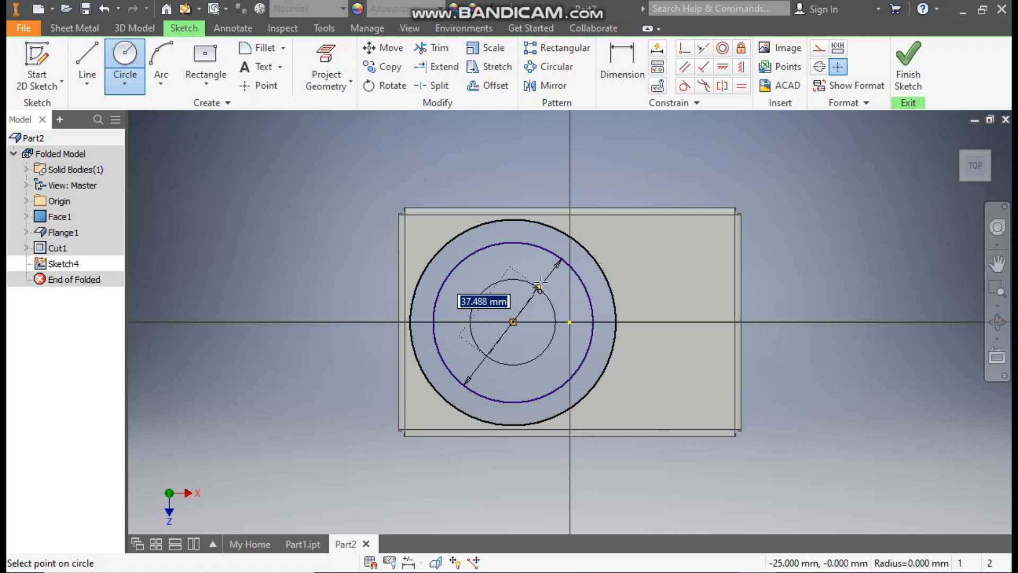
text(50)
key(Return)
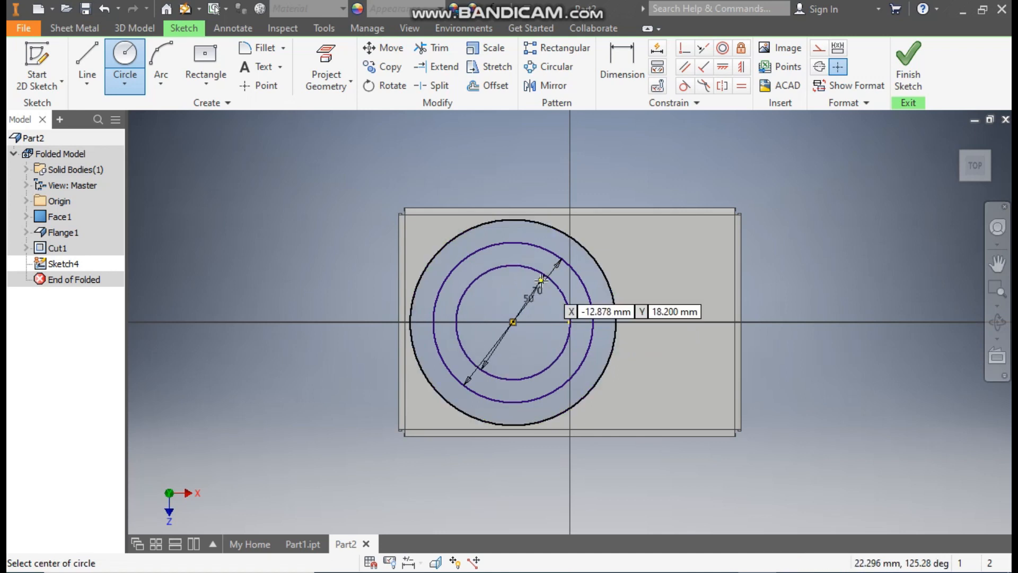
click(513, 322)
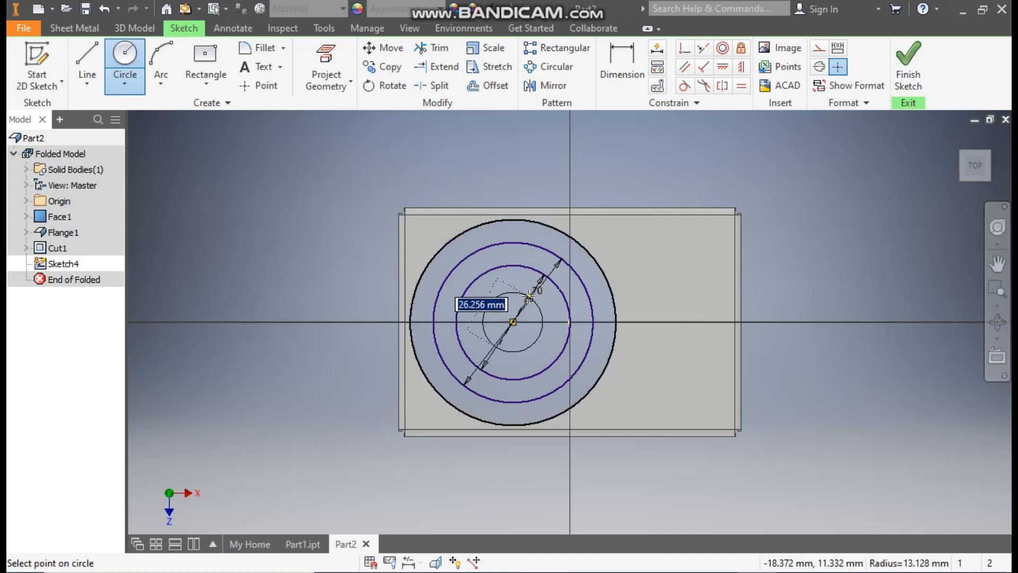
text(25)
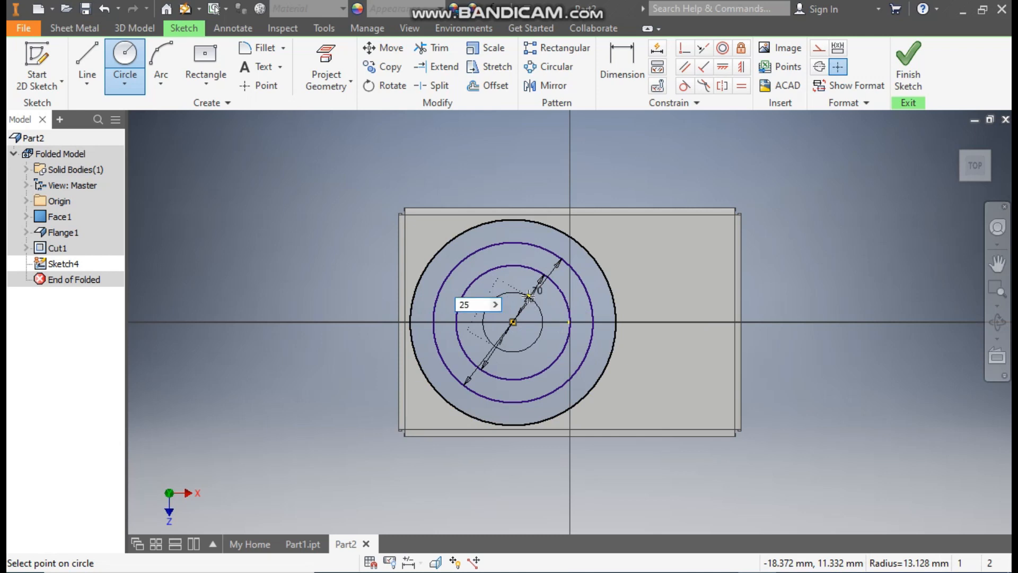
key(Return)
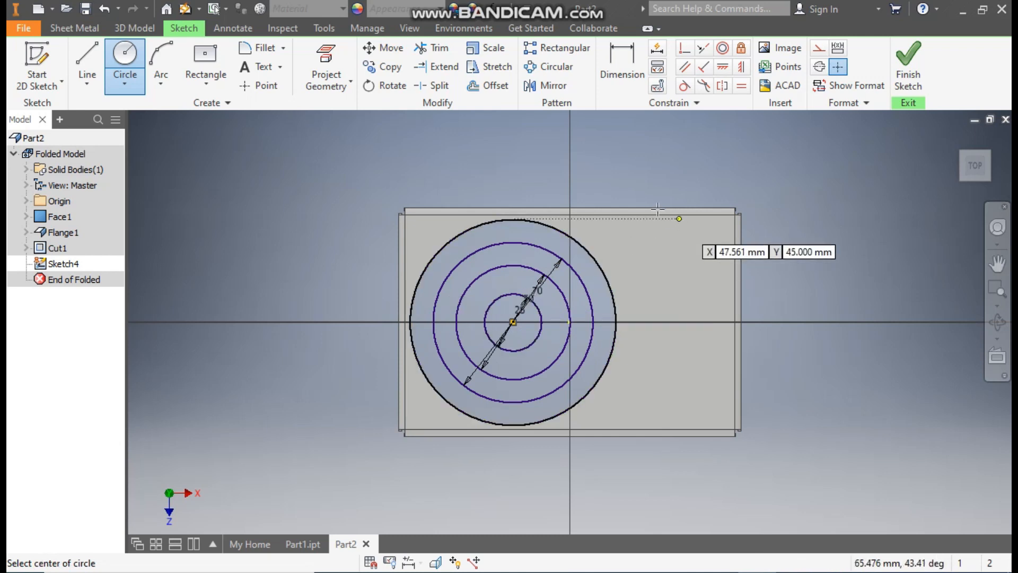
Offset the 70 mm circle by 2.5 mm both outward and inward
click(482, 86)
scroll(498, 238, up, 3)
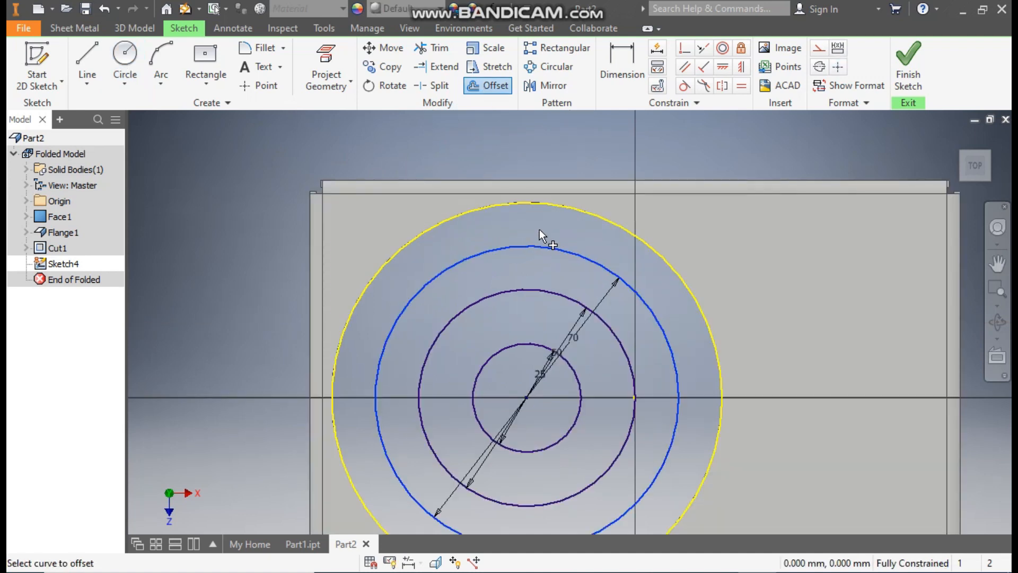
click(540, 230)
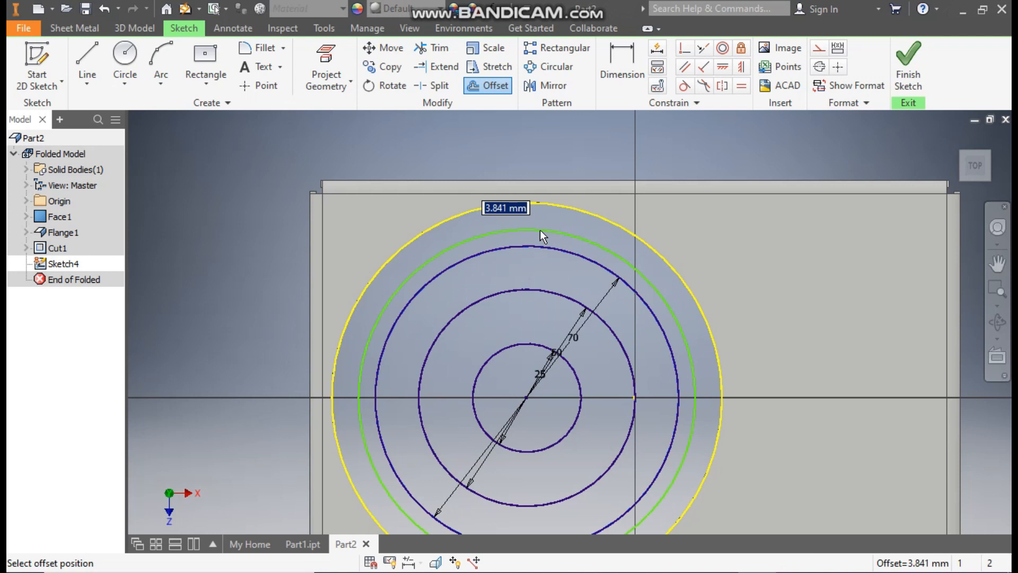
text(2.5)
key(Return)
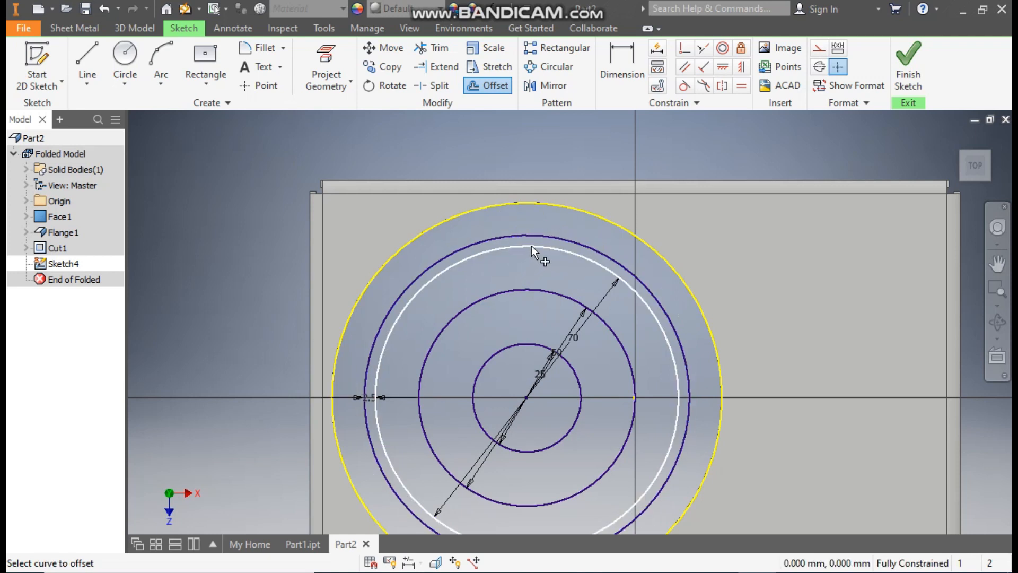
click(531, 246)
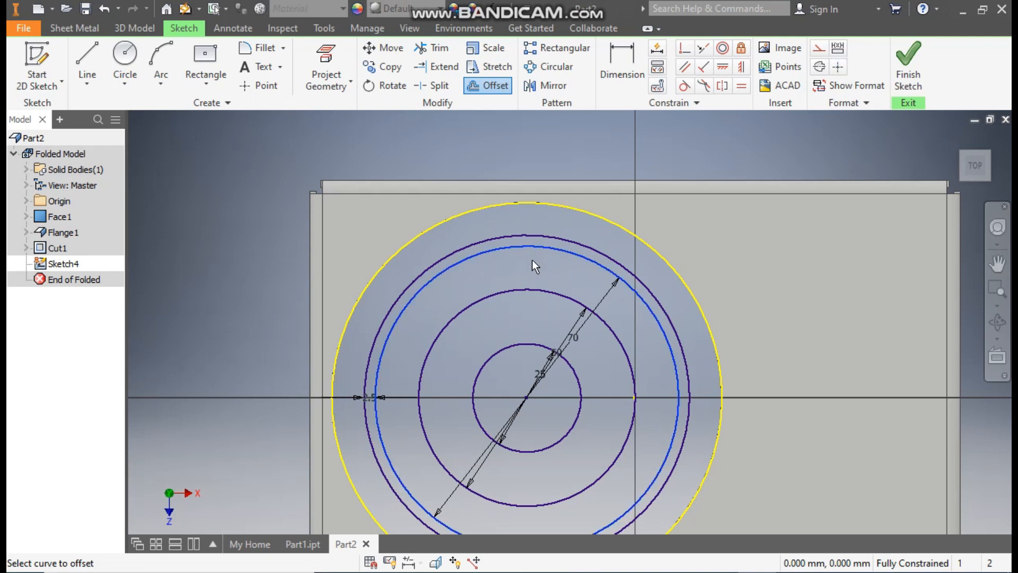
text(1.5)
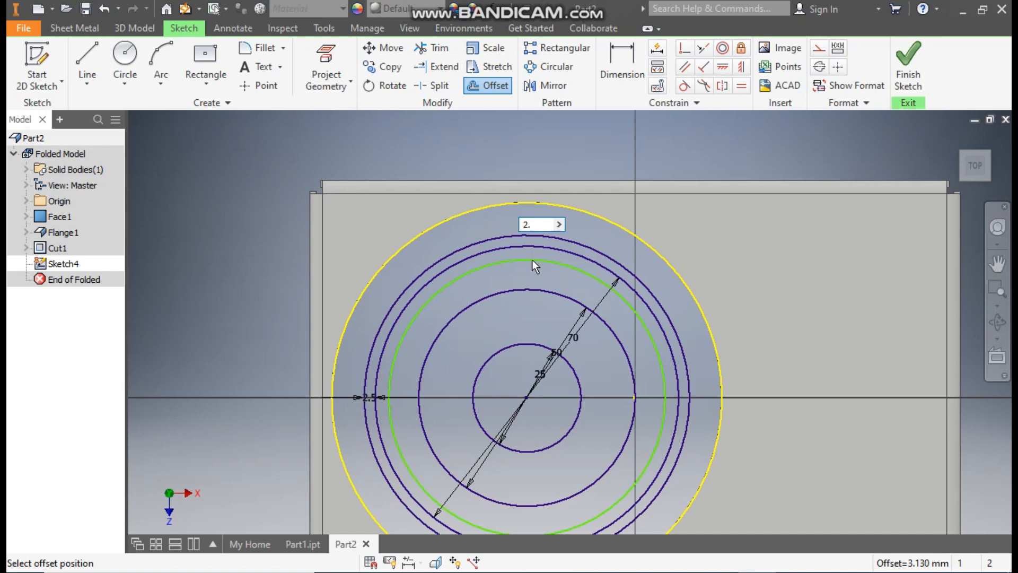
key(Return)
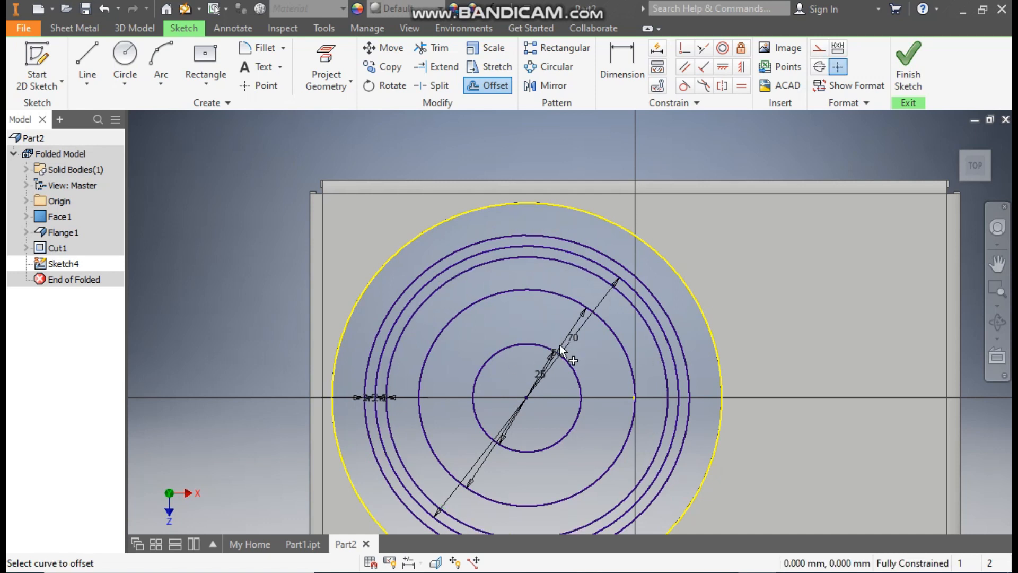
Offset the 50 mm circle by 2.5 mm both outward and inward
click(527, 288)
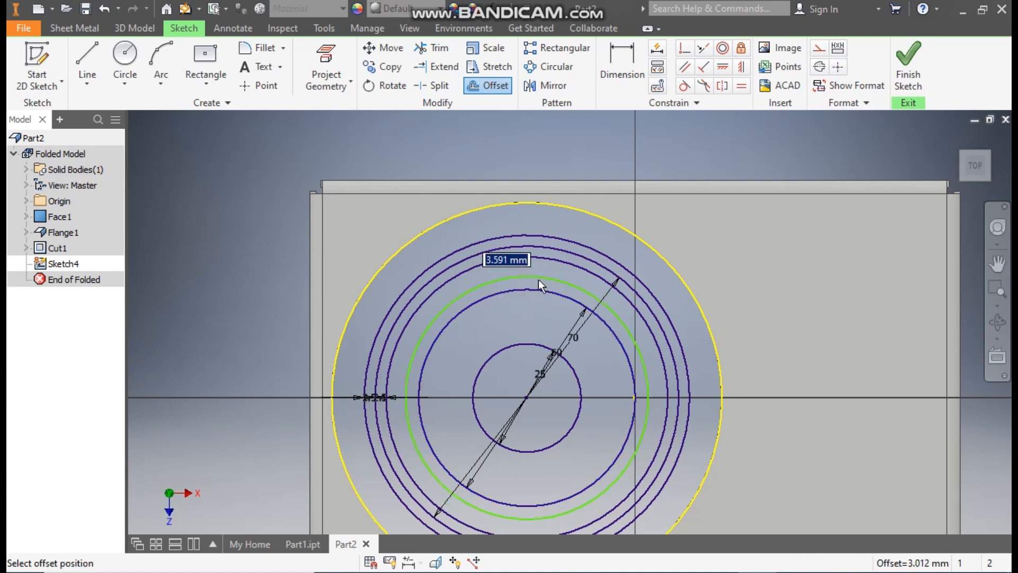
text(1.5)
key(Return)
click(529, 290)
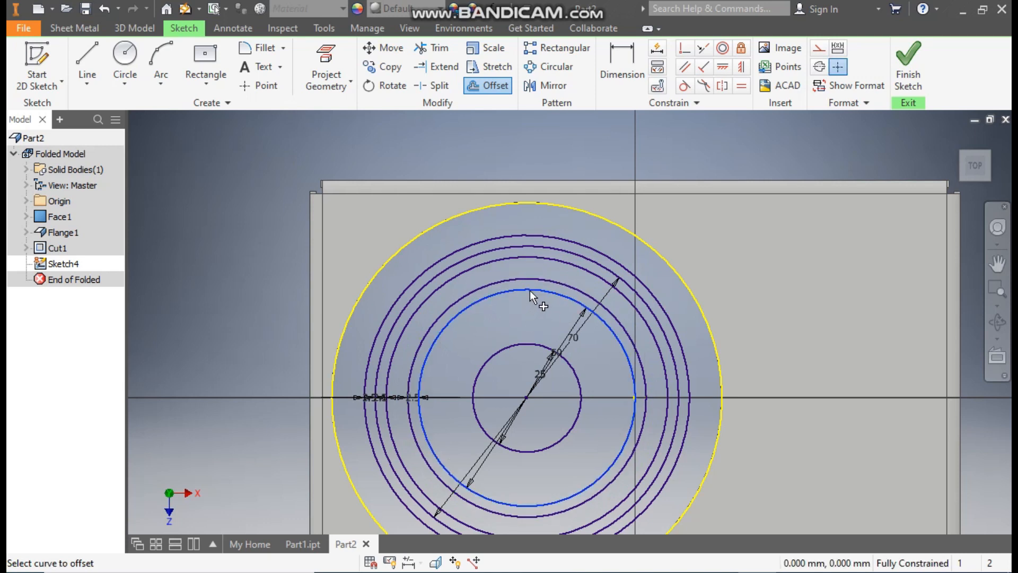
click(530, 301)
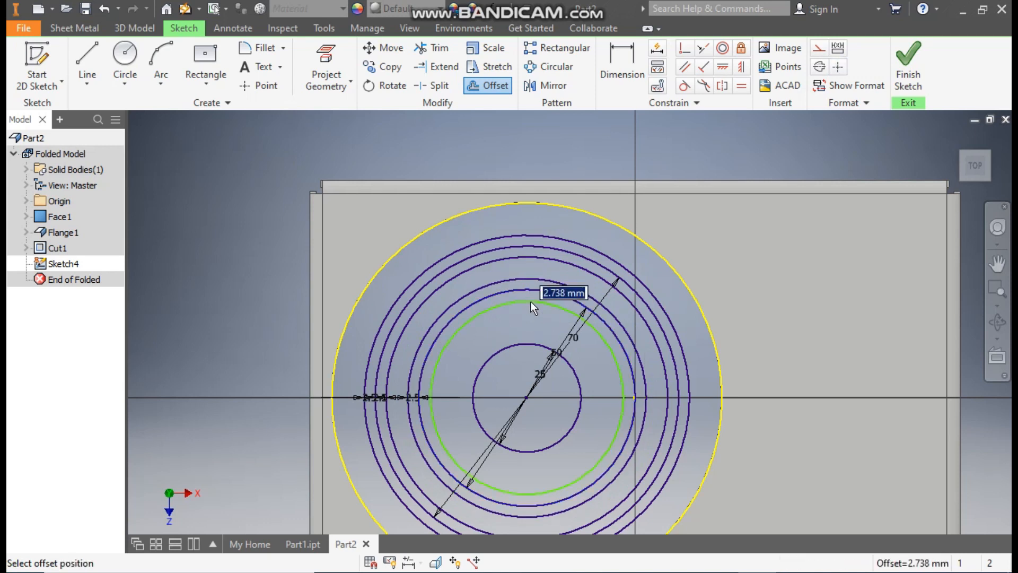
text(2.5)
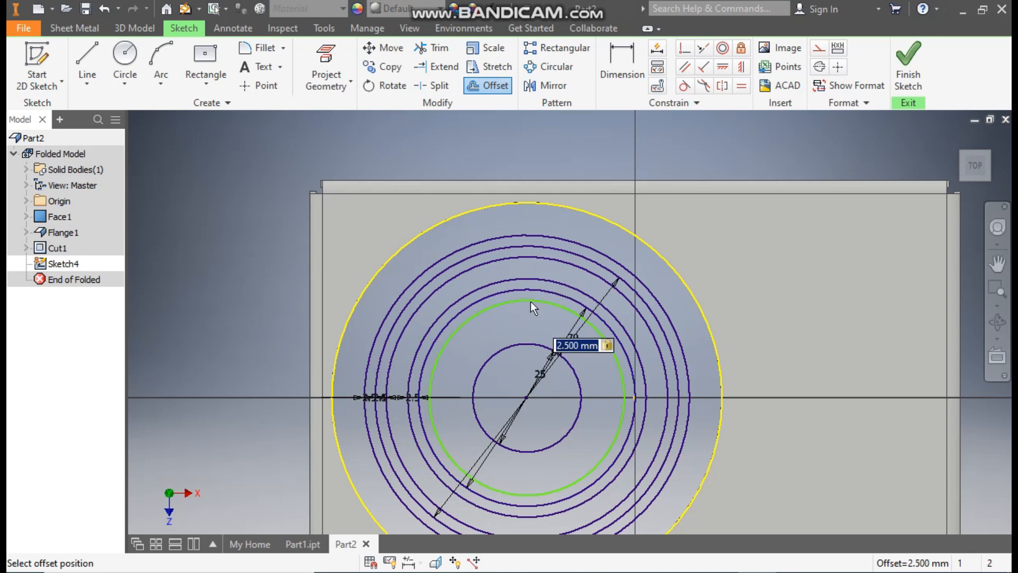
key(Return)
key(Escape)
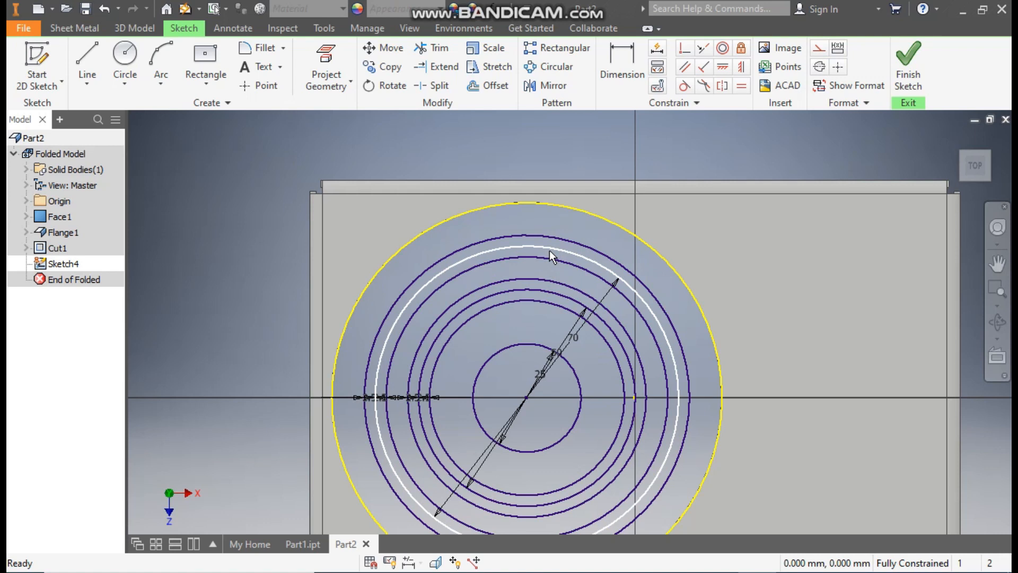
Convert the 70 mm and 50 mm circles to construction geometry
click(549, 252)
ctrl+click(533, 291)
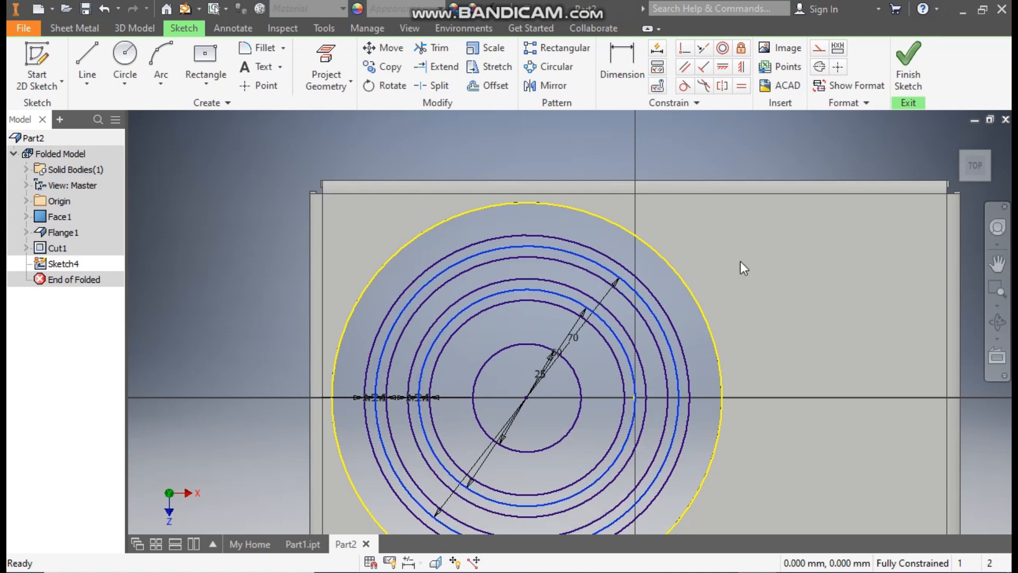
click(819, 48)
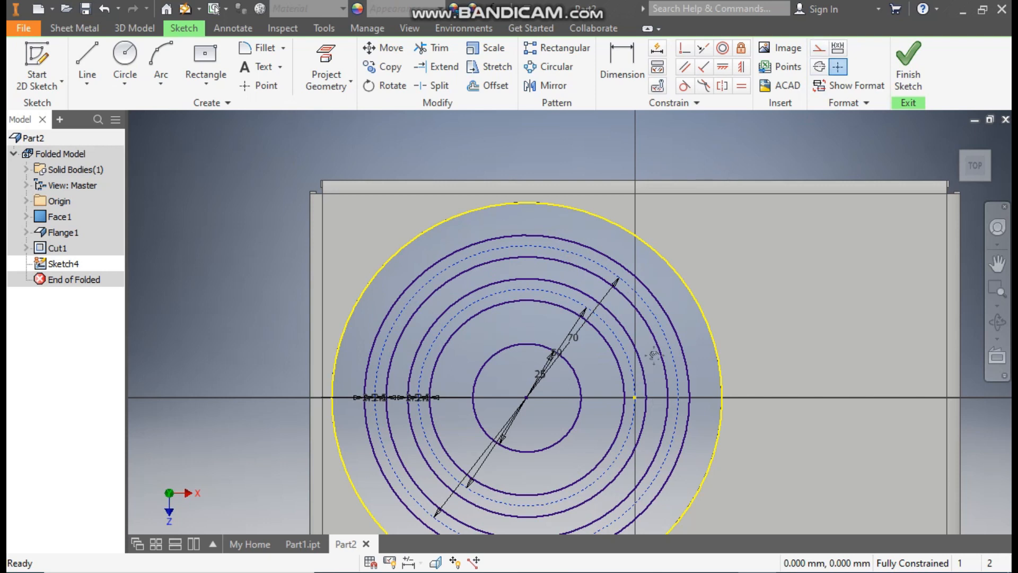
Create a sheet metal face from the two ring profiles and the central disc, offset down into the plate thickness
middle_drag(653, 365, 644, 313)
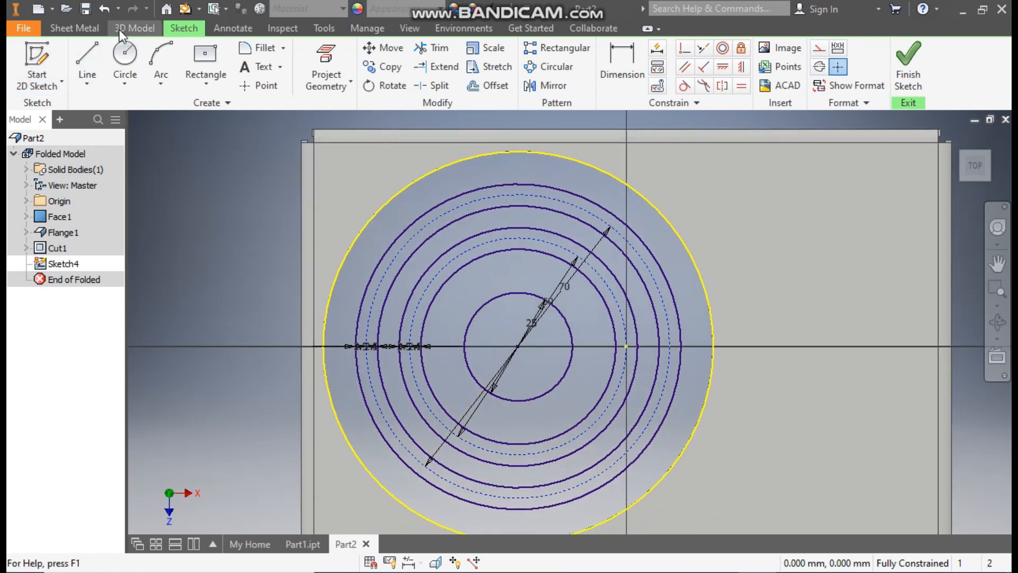
click(81, 30)
click(84, 60)
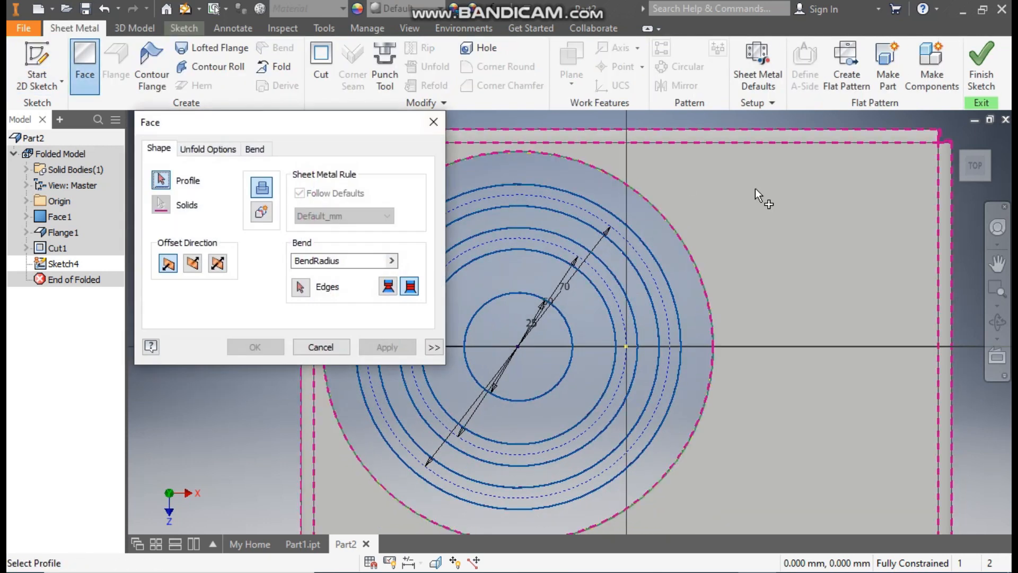
click(522, 195)
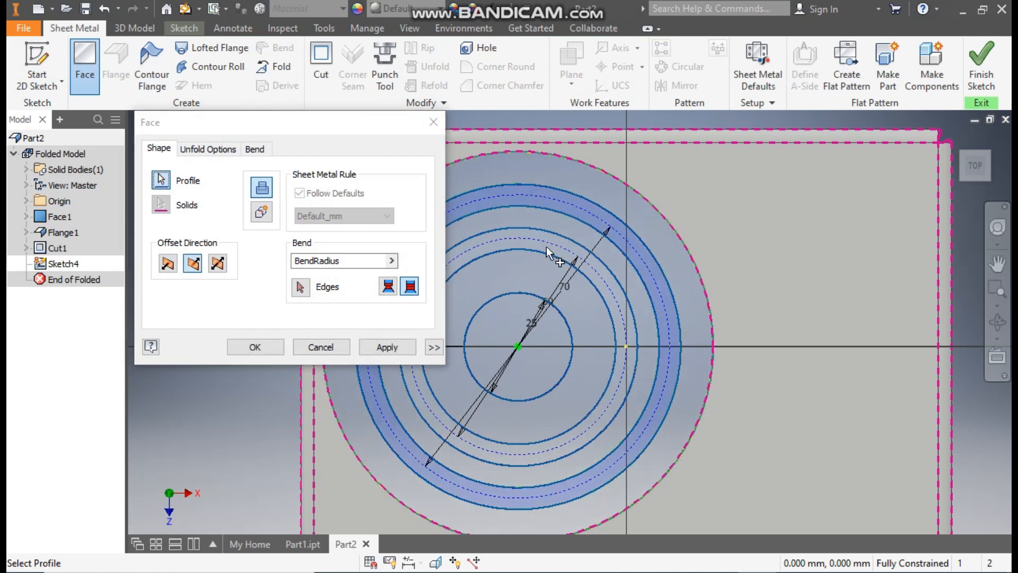
click(539, 329)
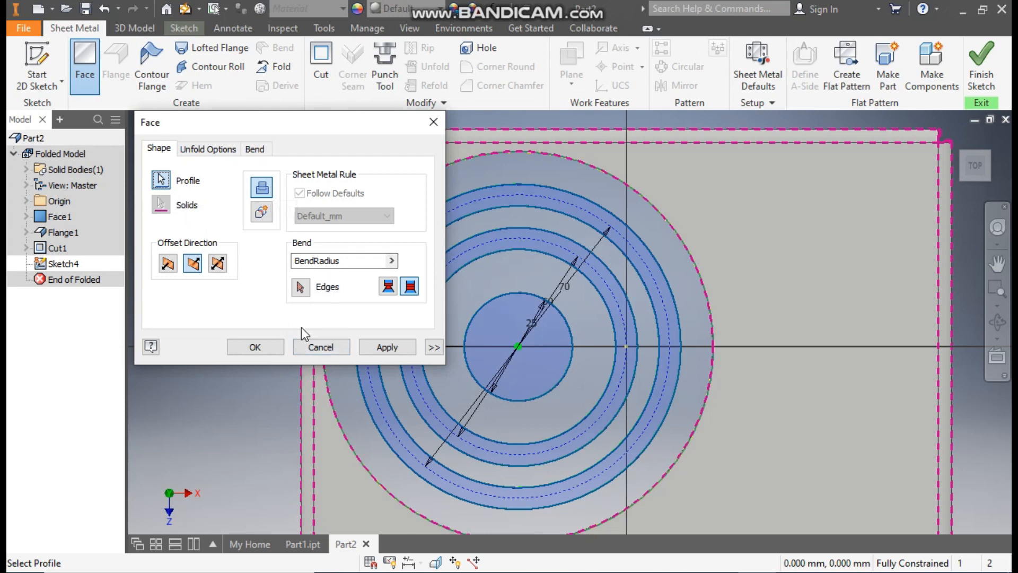
click(272, 345)
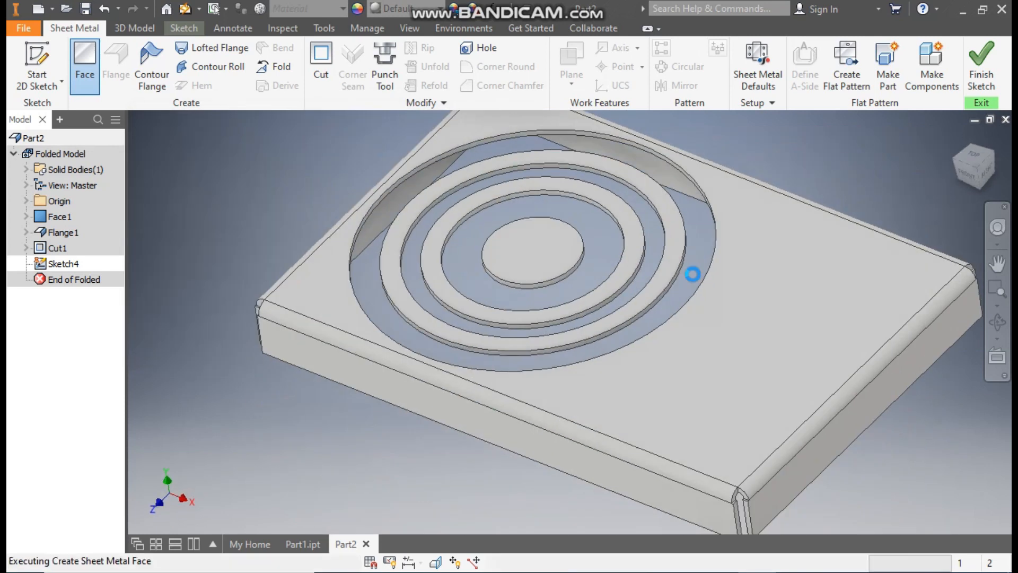
Start a sketch on the plate's top face and draw a centre rectangle about 106 by 14.5 mm centred on the vent disc
click(975, 155)
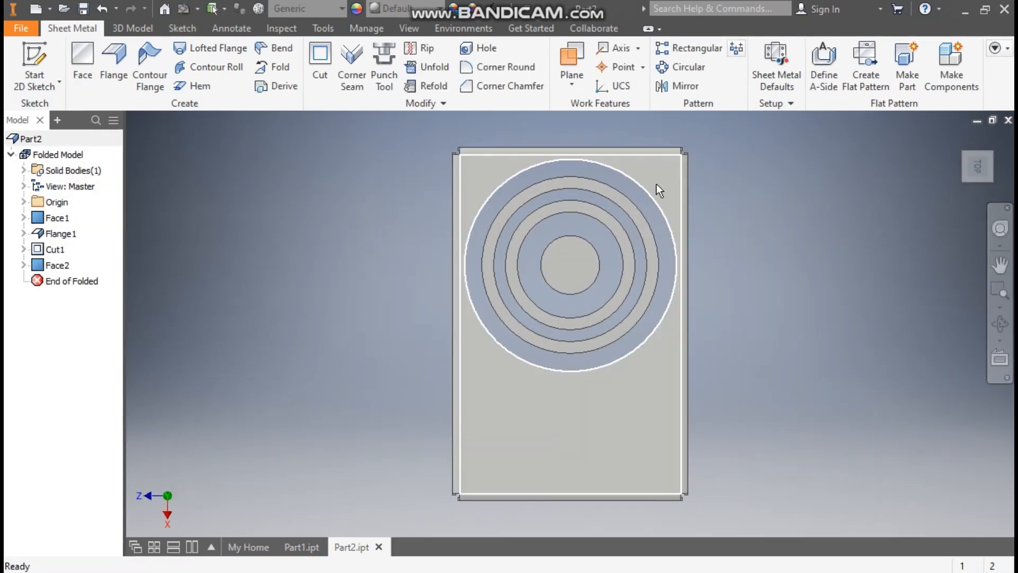
click(658, 186)
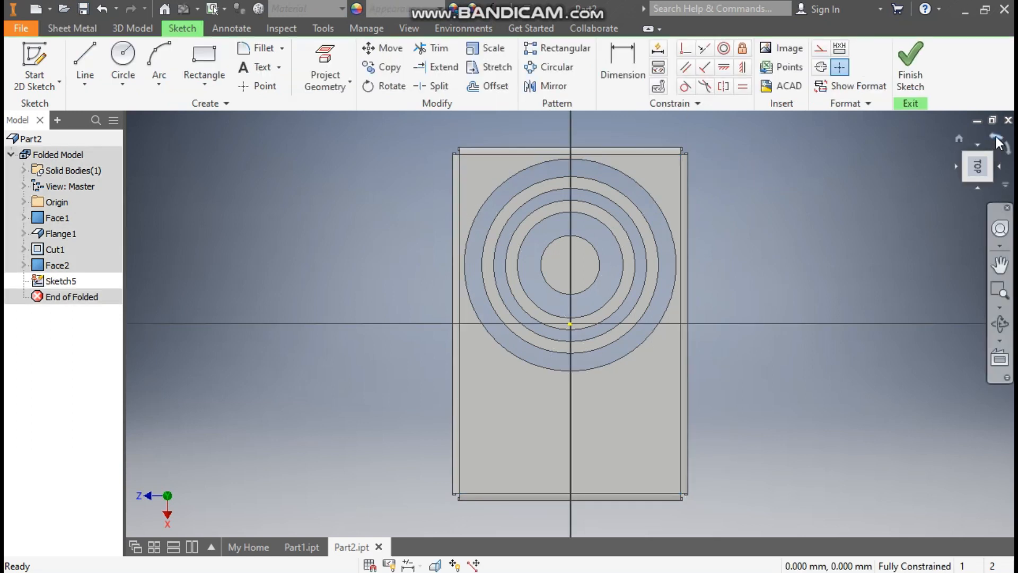
click(982, 148)
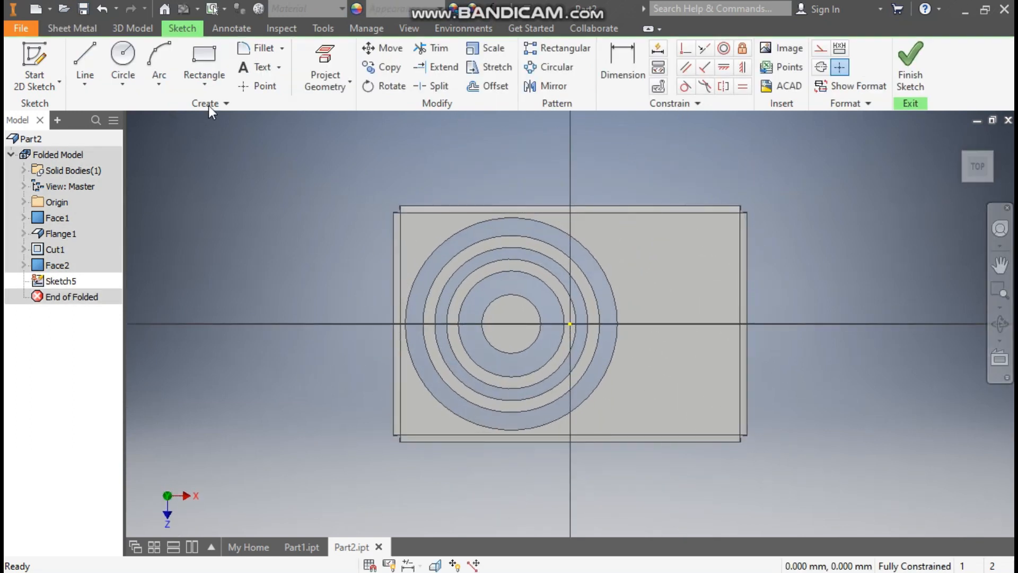
click(208, 88)
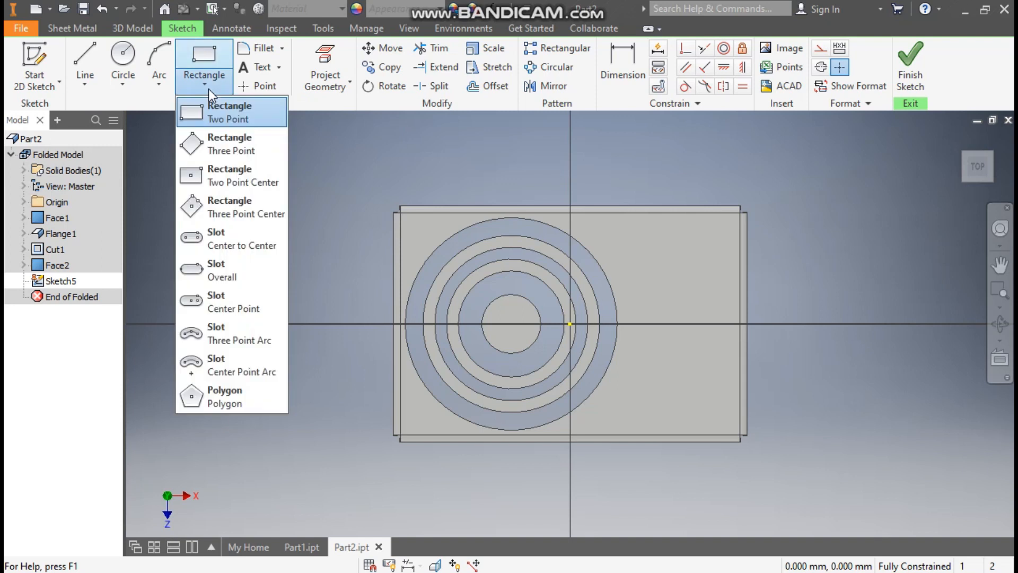
click(245, 175)
scroll(477, 308, up, 5)
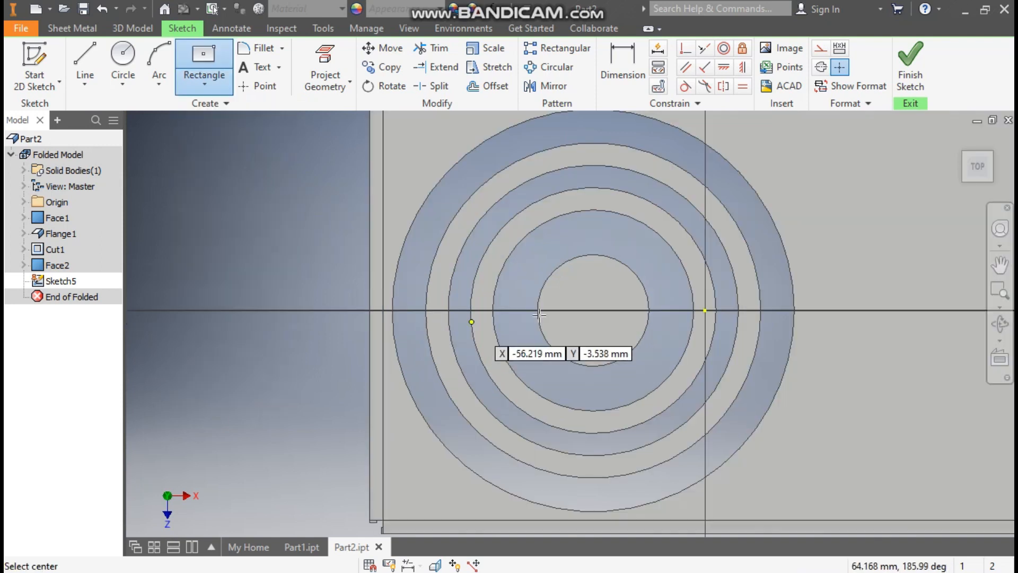
click(594, 310)
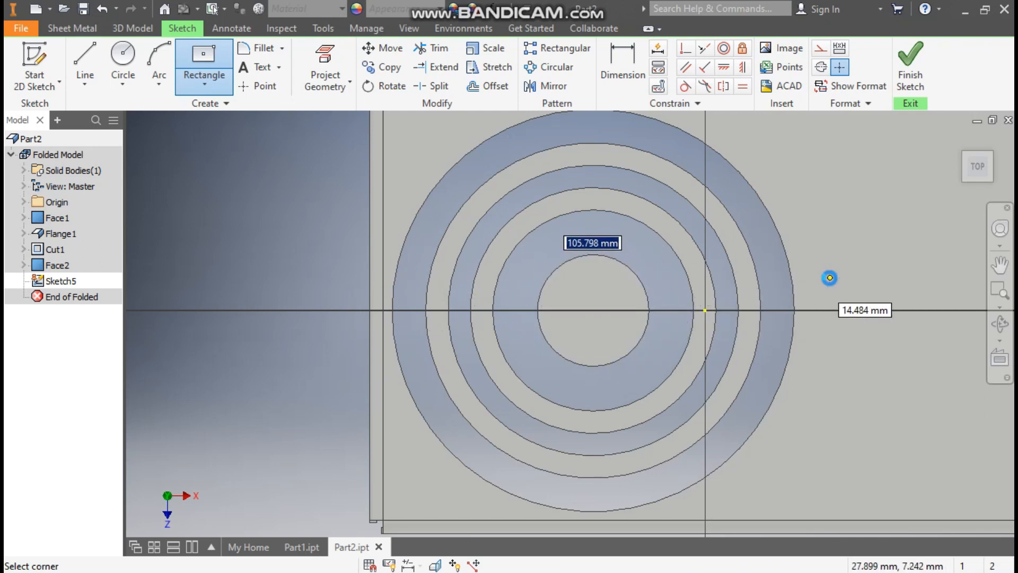
click(830, 278)
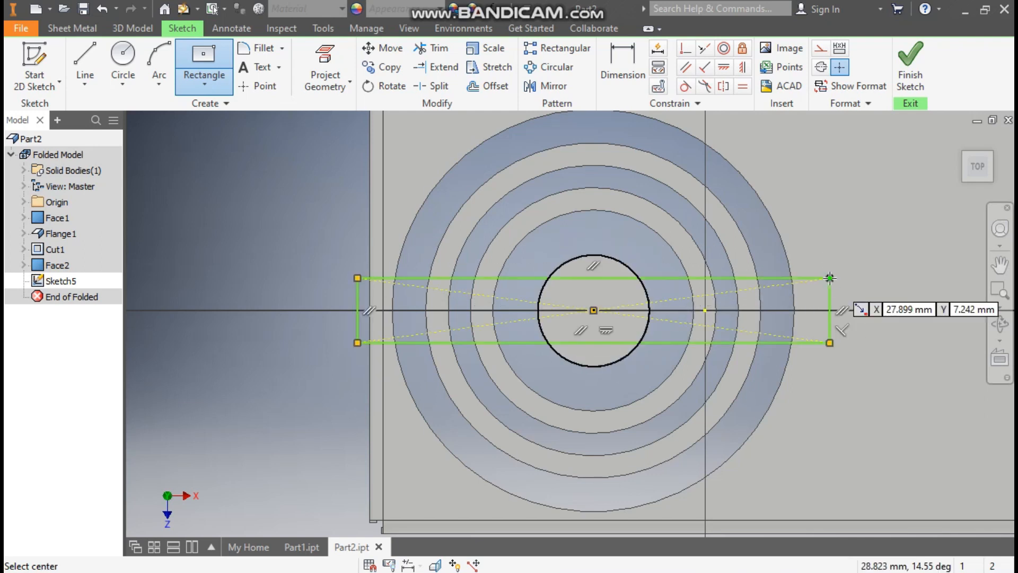
Dimension the rectangle to 92 mm long and 5 mm wide and finish the sketch
click(619, 58)
click(770, 278)
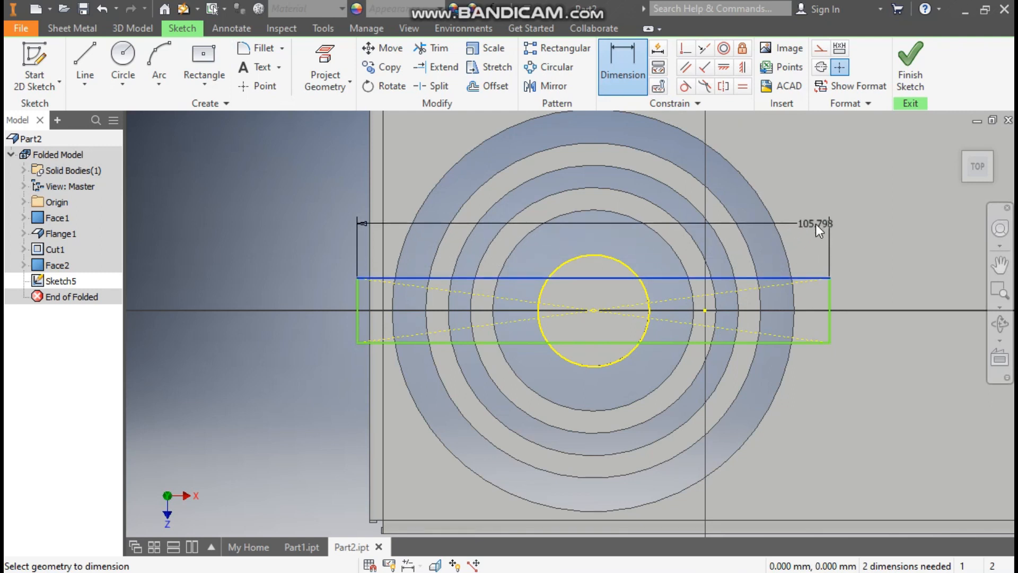
click(815, 224)
text(92)
key(Return)
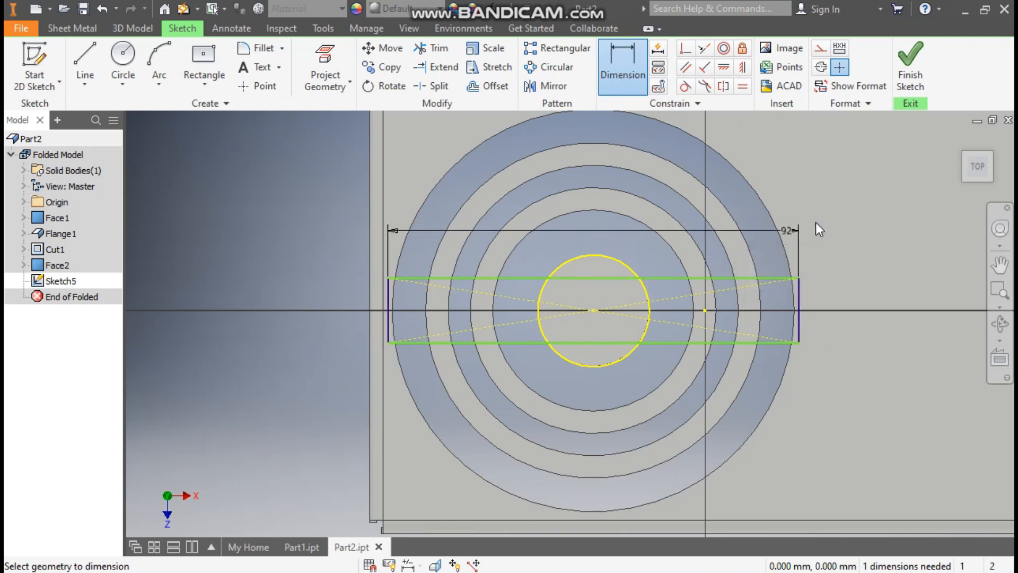
click(798, 310)
click(825, 313)
text(5)
key(Return)
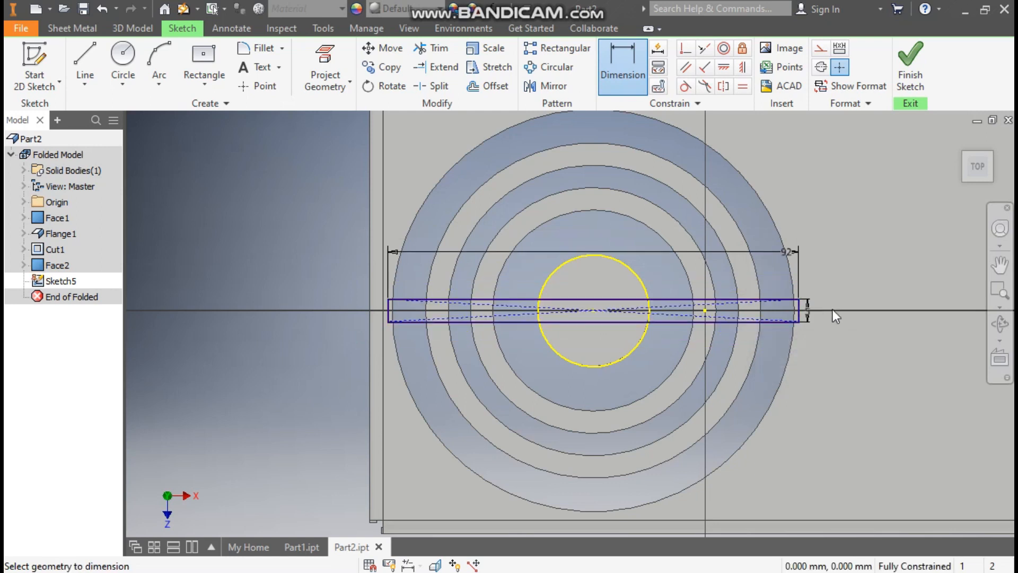
click(908, 61)
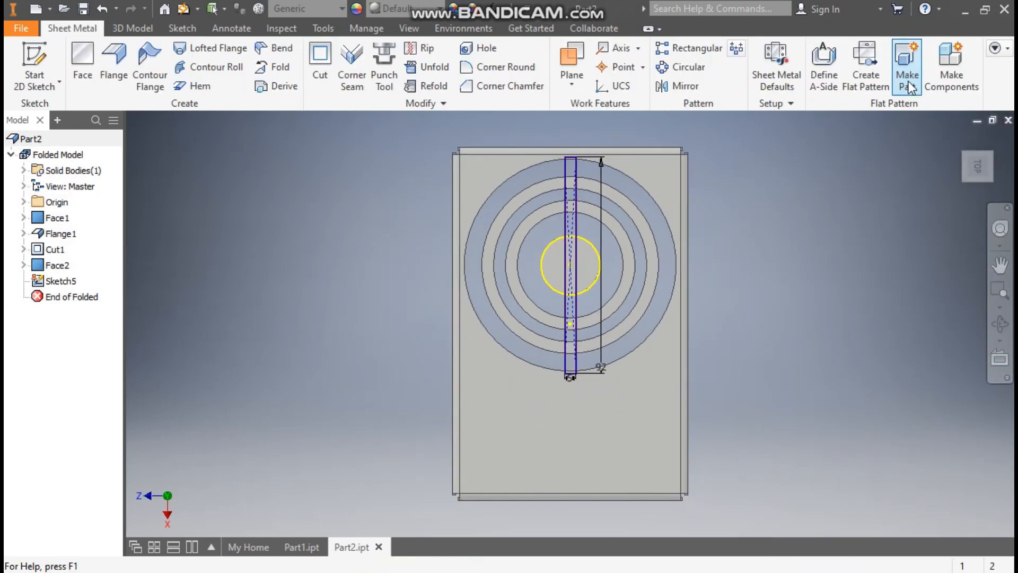
Create a sheet metal face from the narrow rectangle so a bar joins the rings, the disc and the plate
click(83, 61)
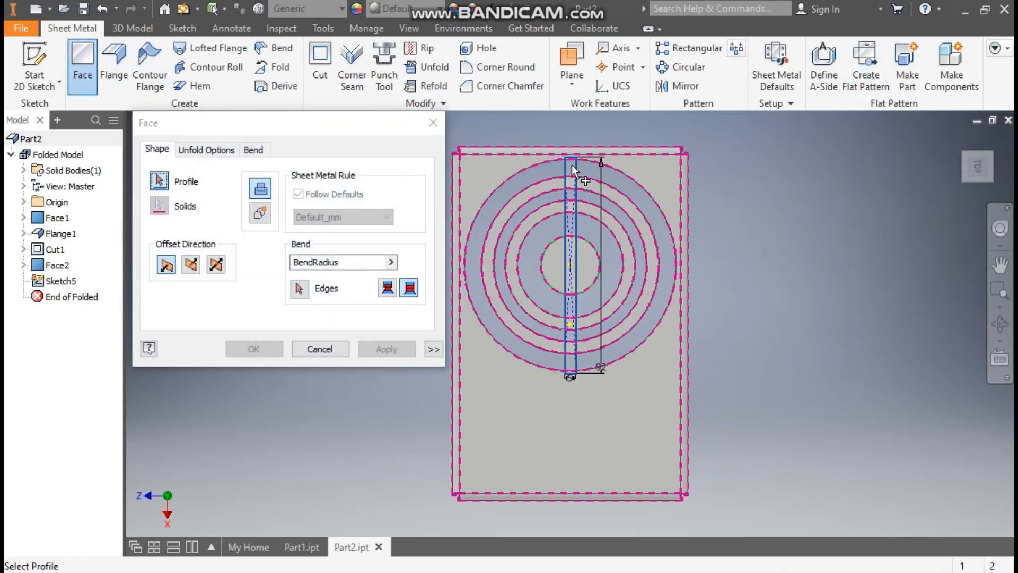
click(568, 167)
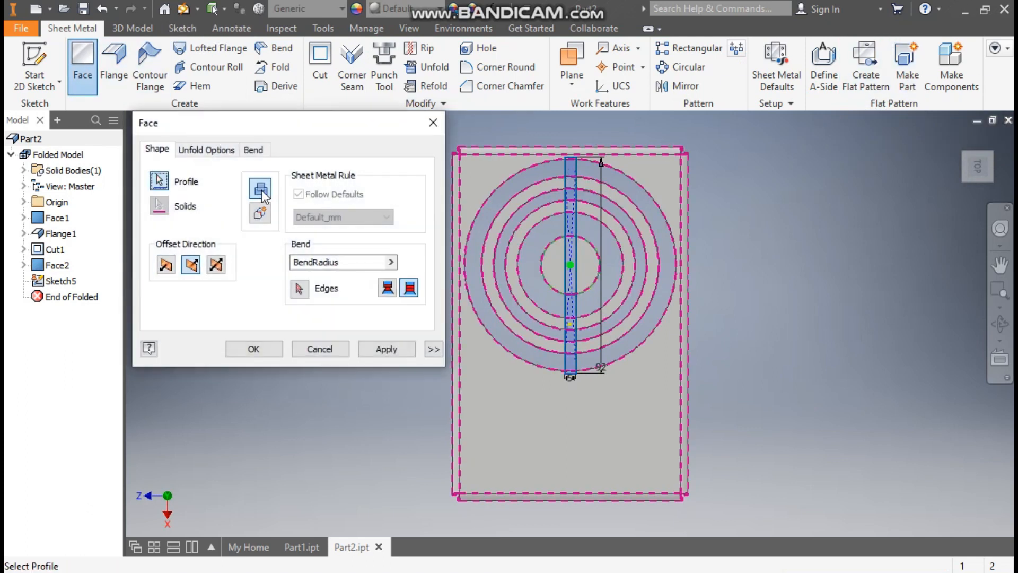
click(260, 349)
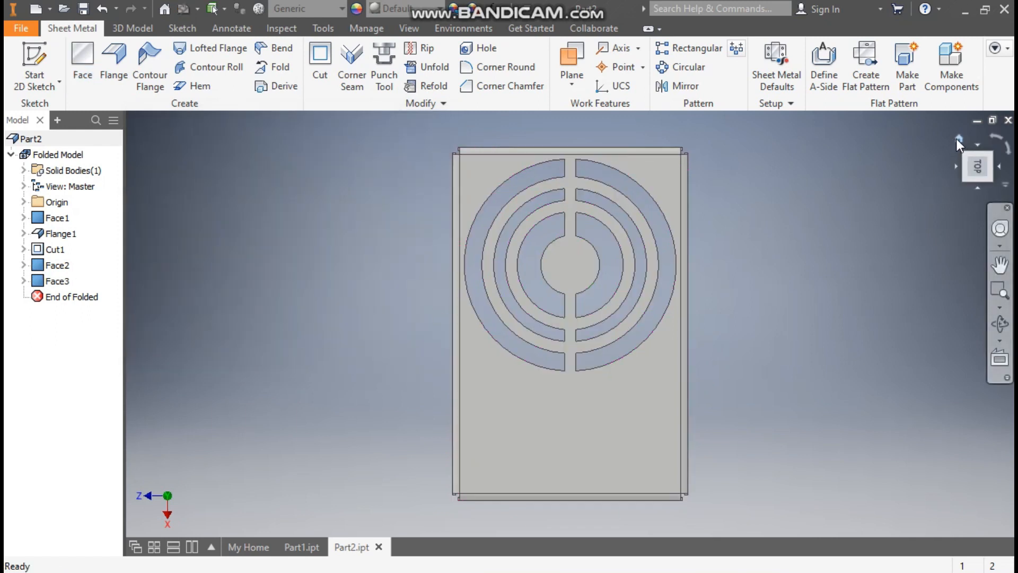
Begin a Corner Round with a 2.5 mm radius on the outer corners of the outer and middle slots at one end of the bar
click(957, 139)
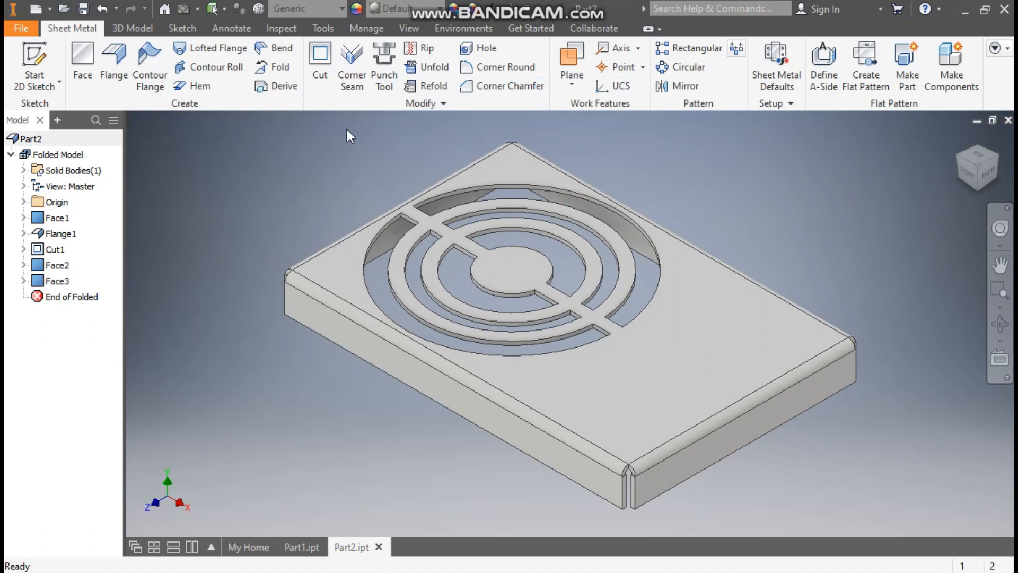
click(495, 70)
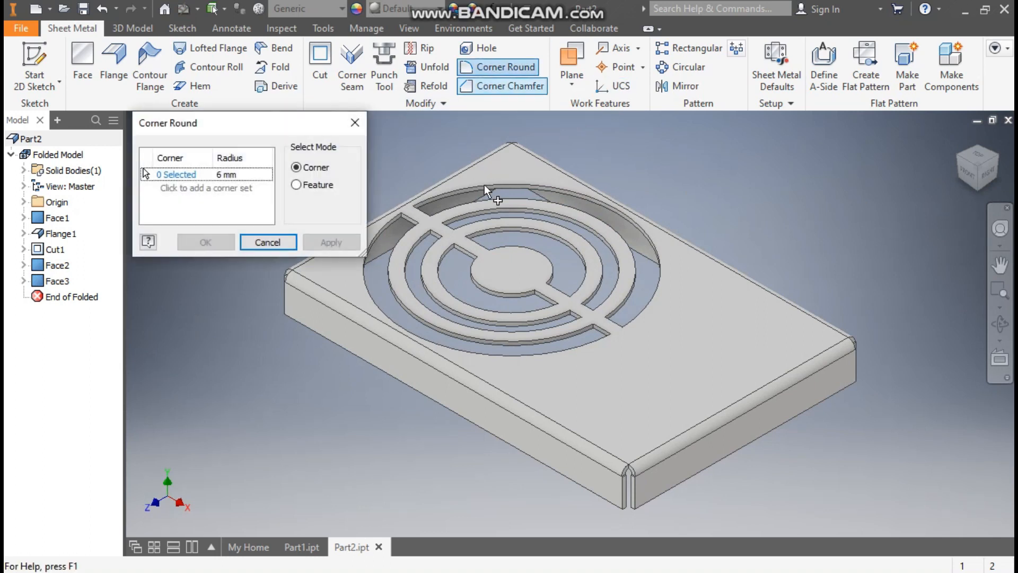
scroll(392, 209, up, 5)
click(426, 235)
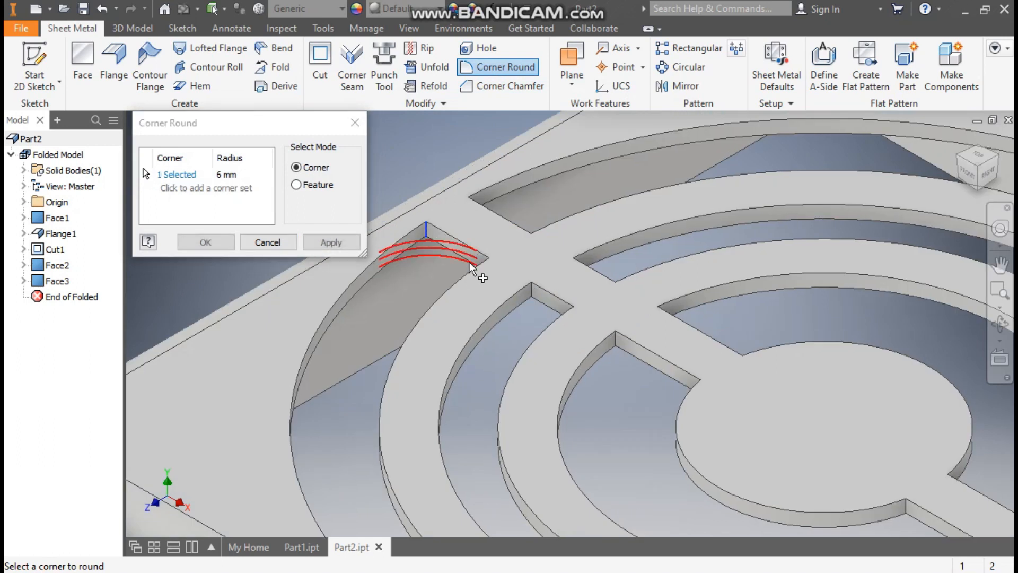
click(534, 291)
click(985, 357)
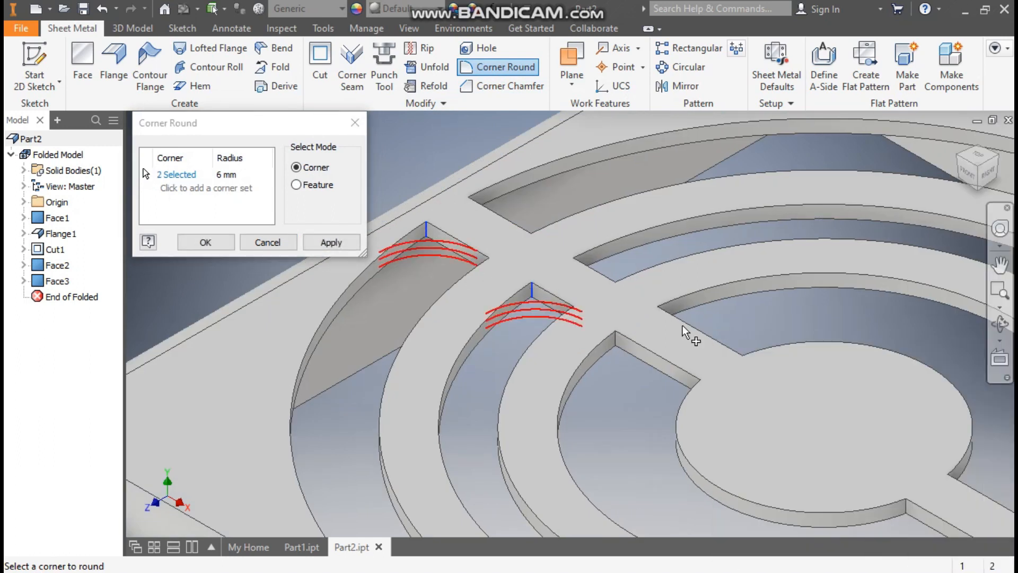
click(228, 174)
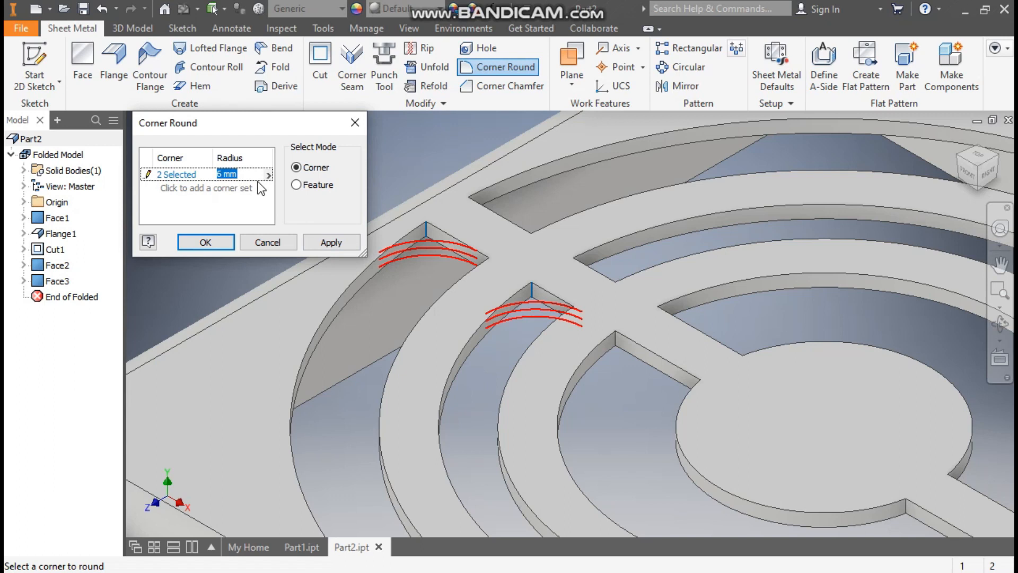
text(2.5)
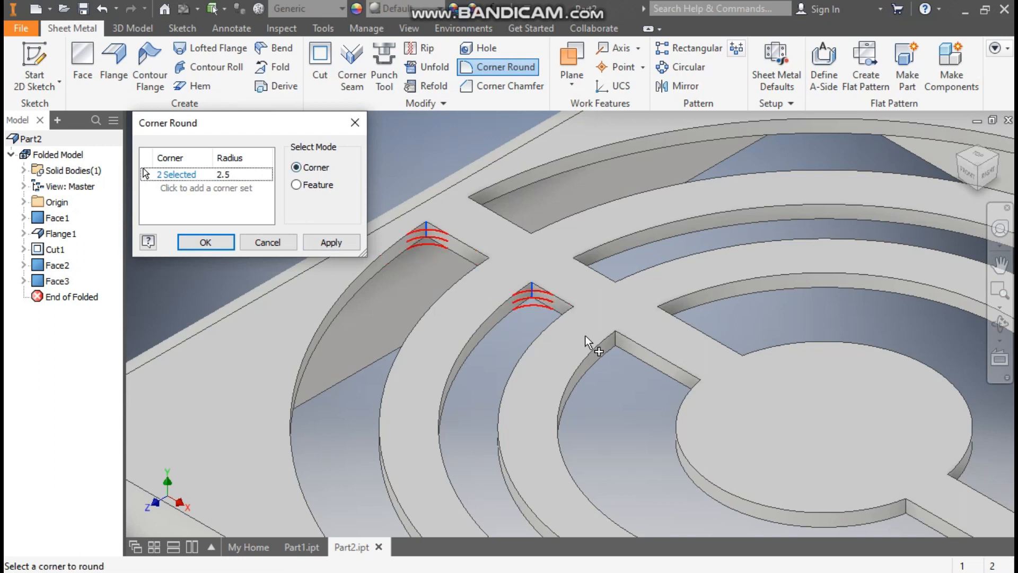
Add the inner slot's outer corner and the three matching slot corners at the bar's other end to the corner round
click(615, 335)
middle_drag(619, 344, 427, 188)
click(665, 294)
click(790, 362)
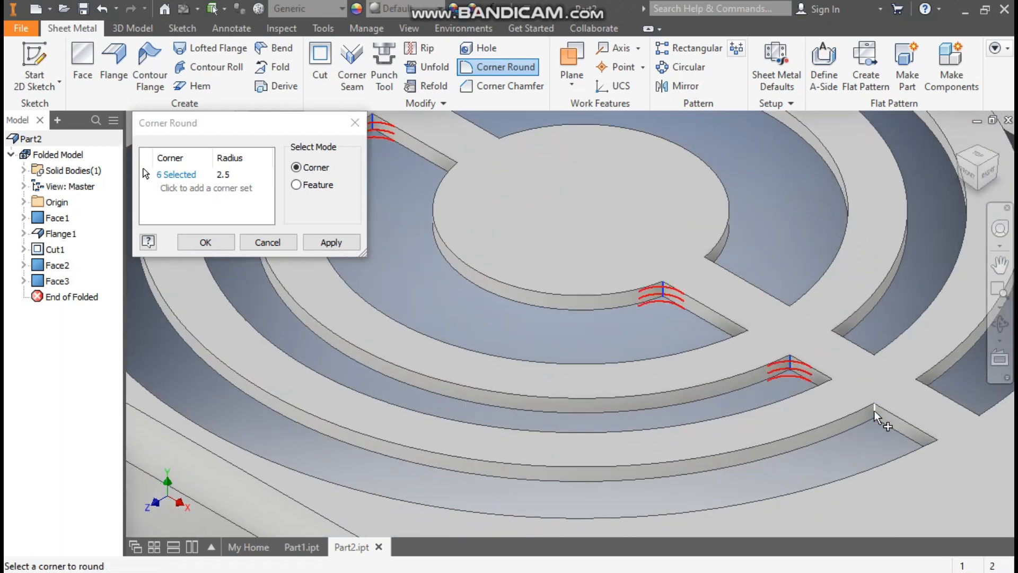
Add the six remaining slot corners on the same side of the bar and complete the 2.5 mm corner round
click(958, 158)
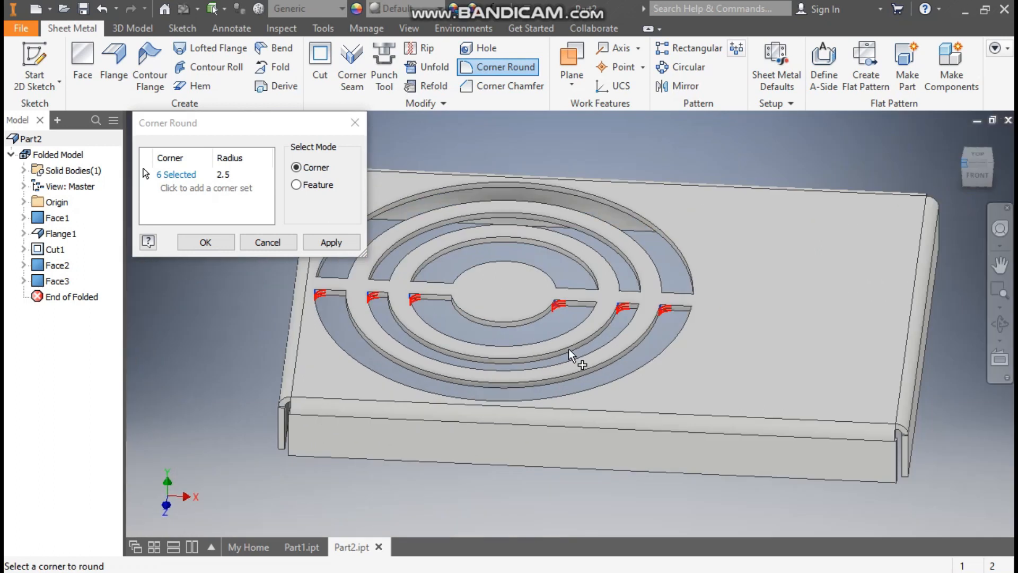
scroll(570, 356, up, 5)
click(502, 378)
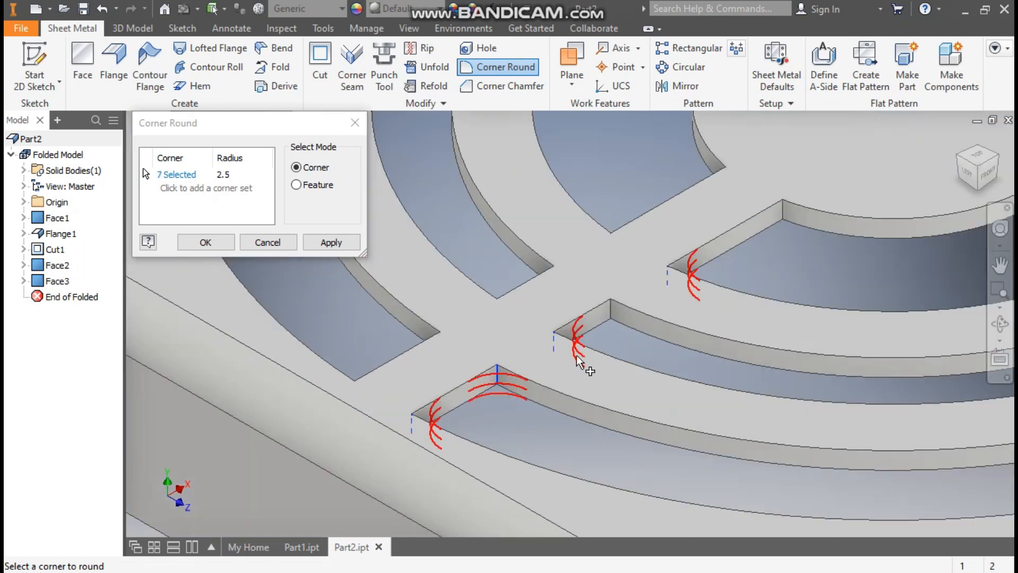
click(613, 310)
click(783, 211)
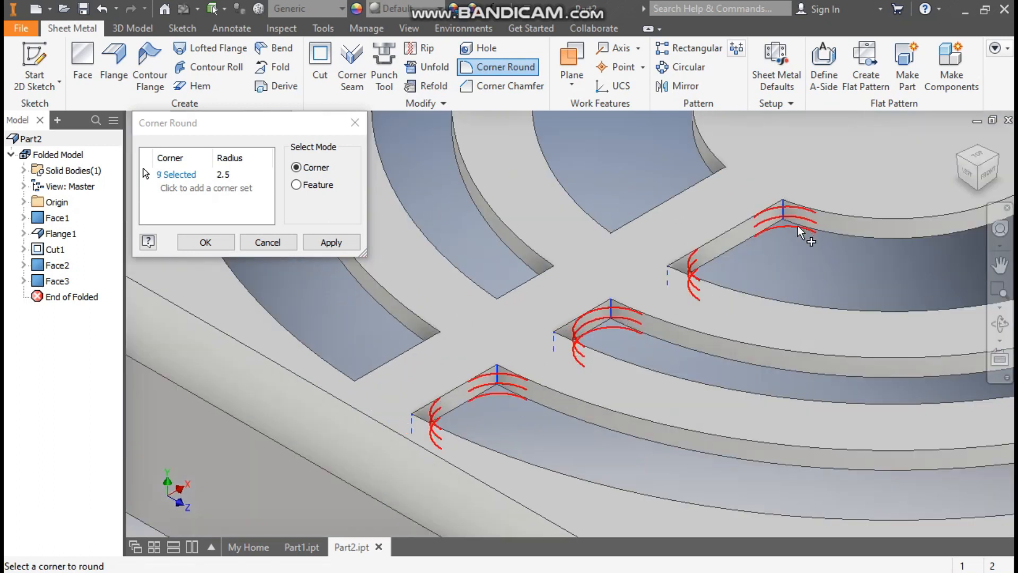
scroll(753, 238, down, 3)
click(728, 260)
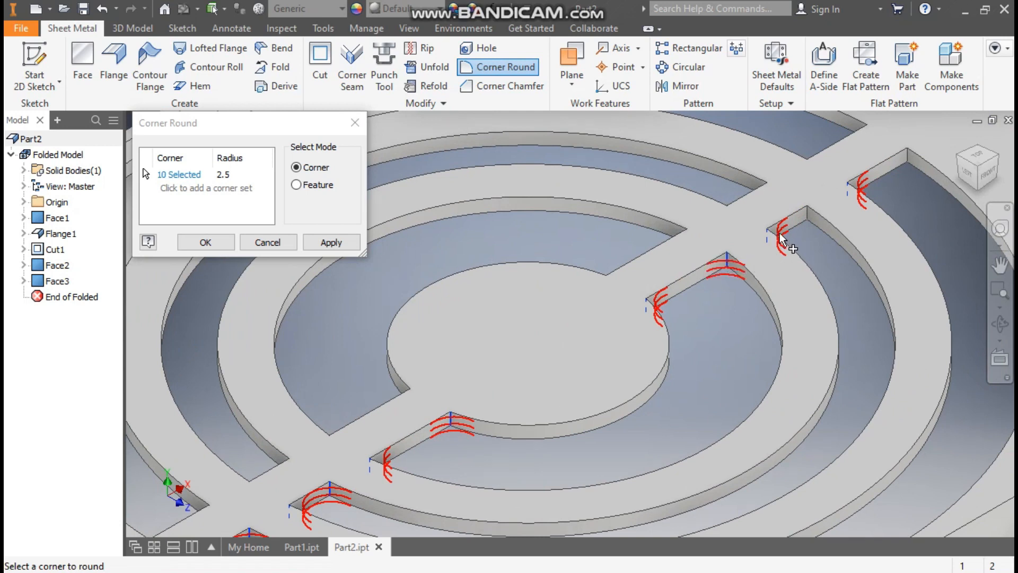
click(808, 215)
click(907, 153)
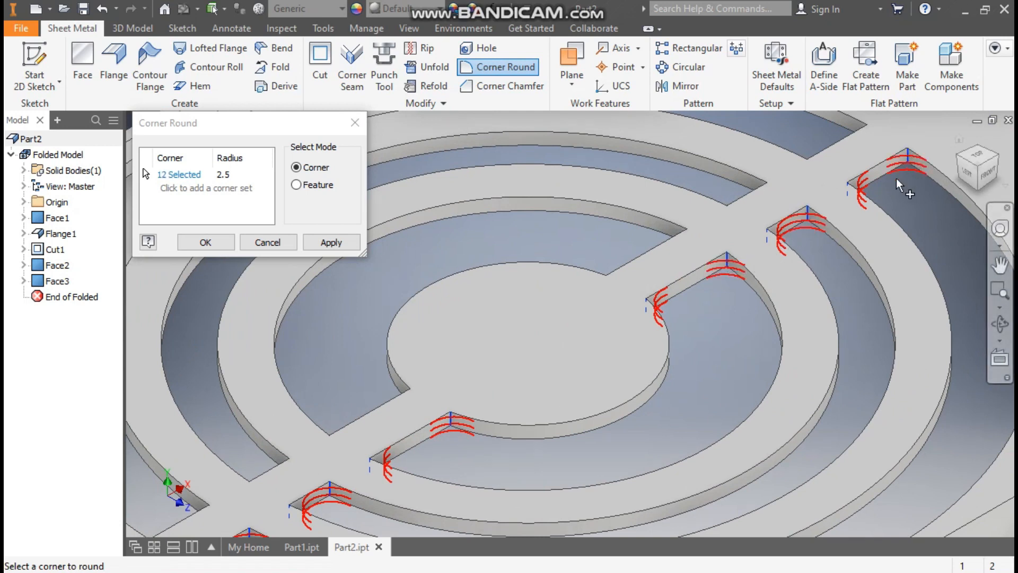
click(205, 242)
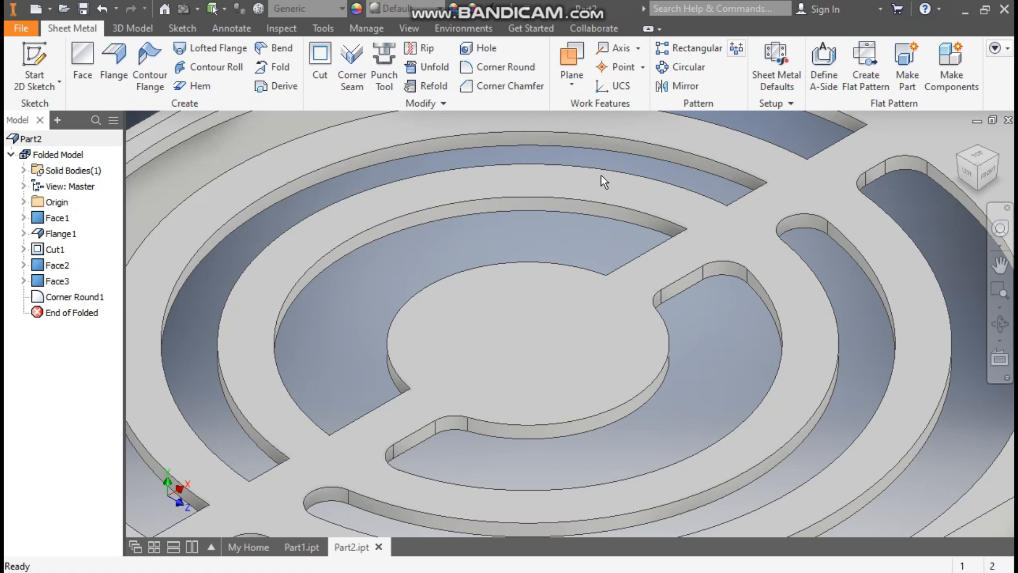
Create a circular pattern of the bar face and its corner rounds about the central disc's axis, with 6 occurrences over 360 degrees
click(959, 140)
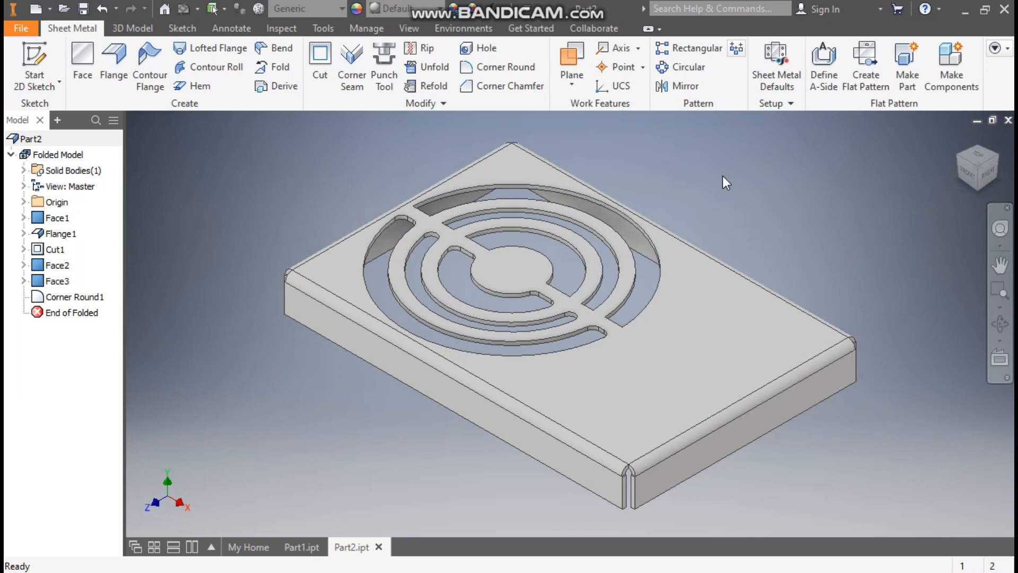
click(684, 69)
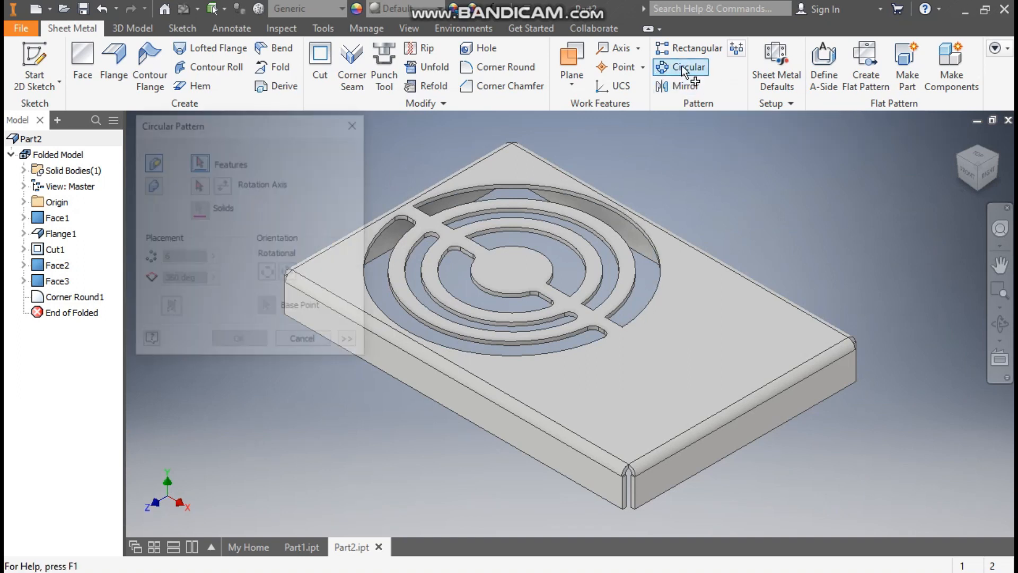
click(57, 281)
click(78, 298)
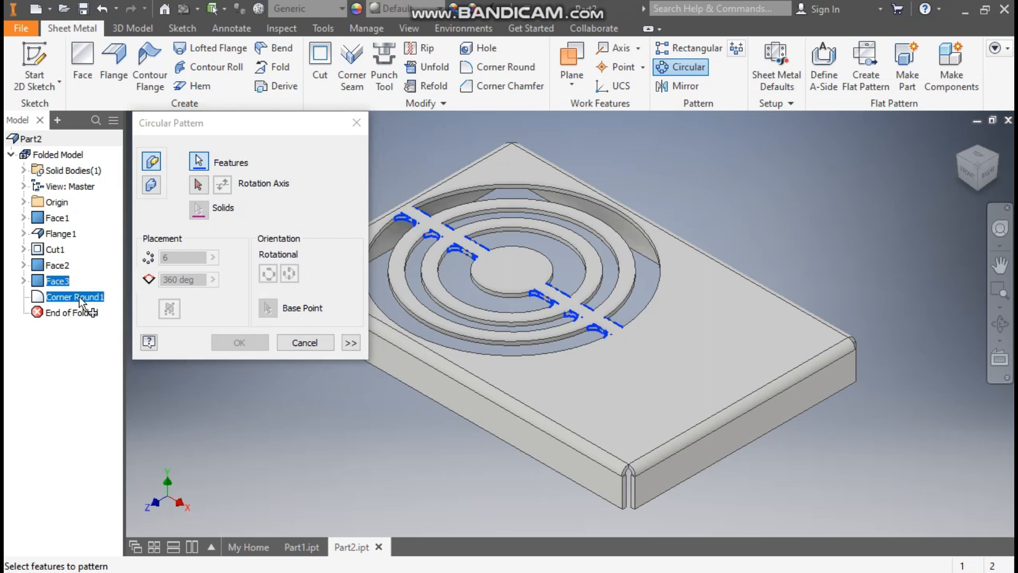
click(198, 185)
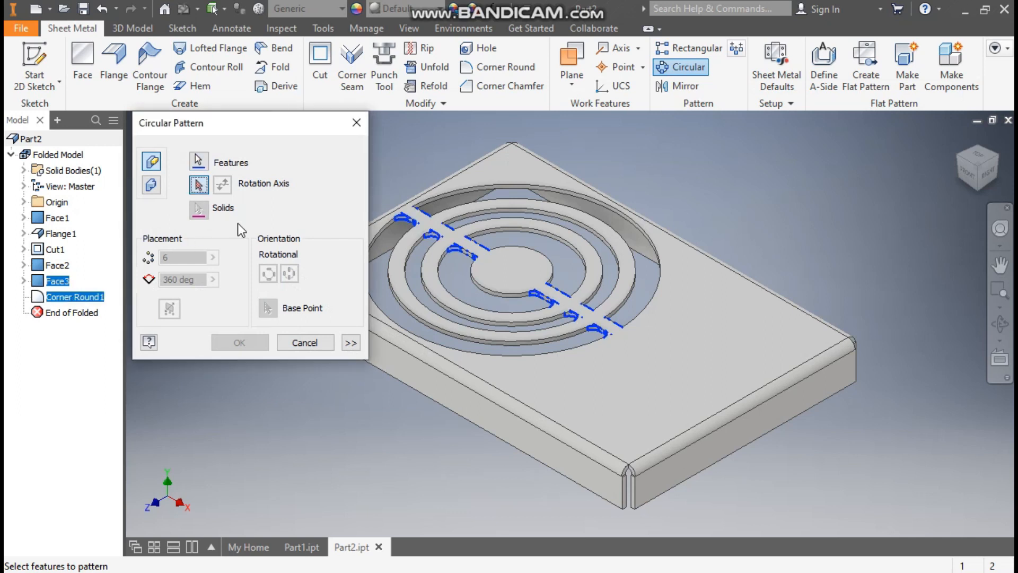
click(505, 294)
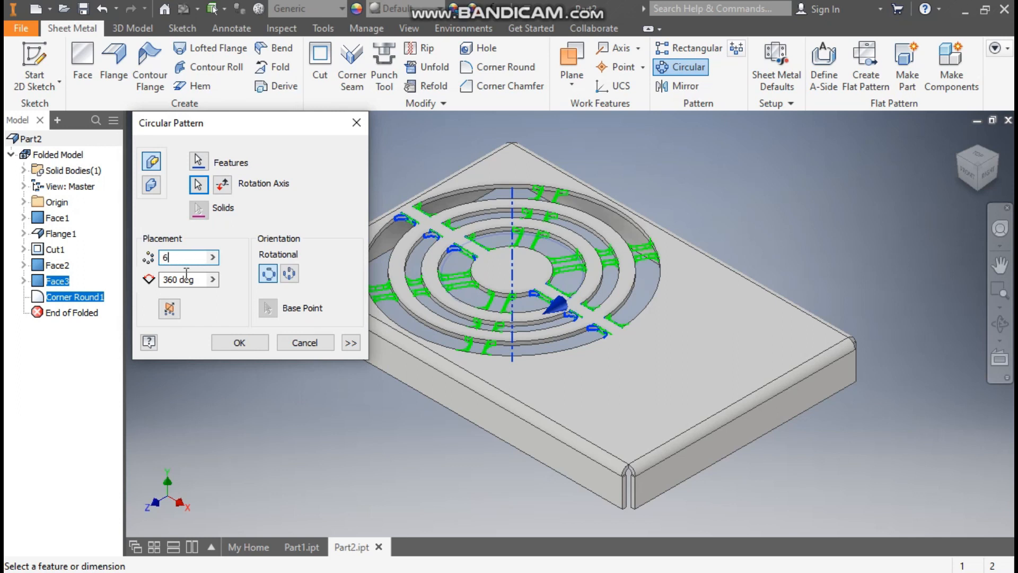
click(240, 342)
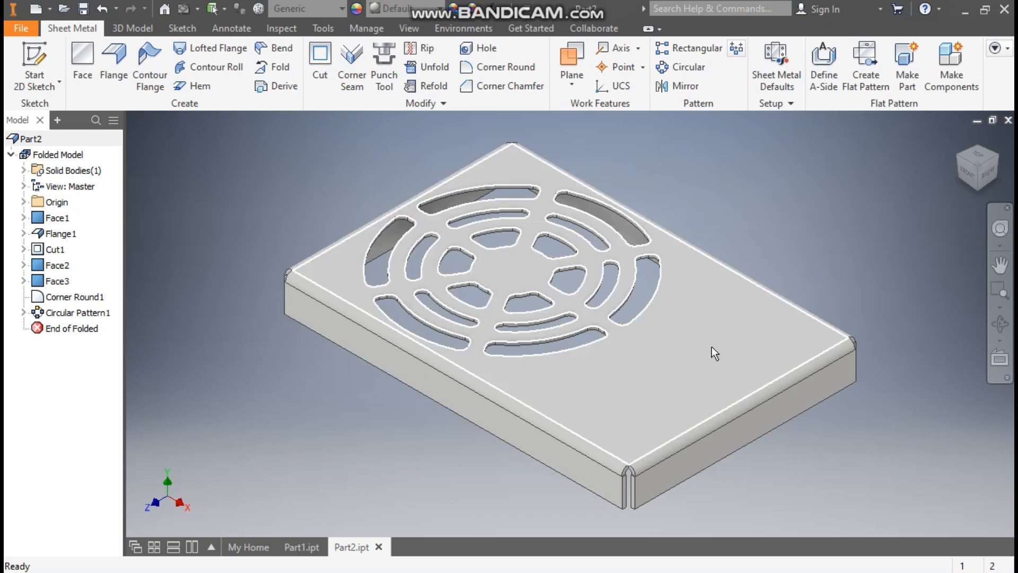
Start a sketch on the cover's top face and check the slot layout in the finished Part1 before returning to Part2
click(778, 352)
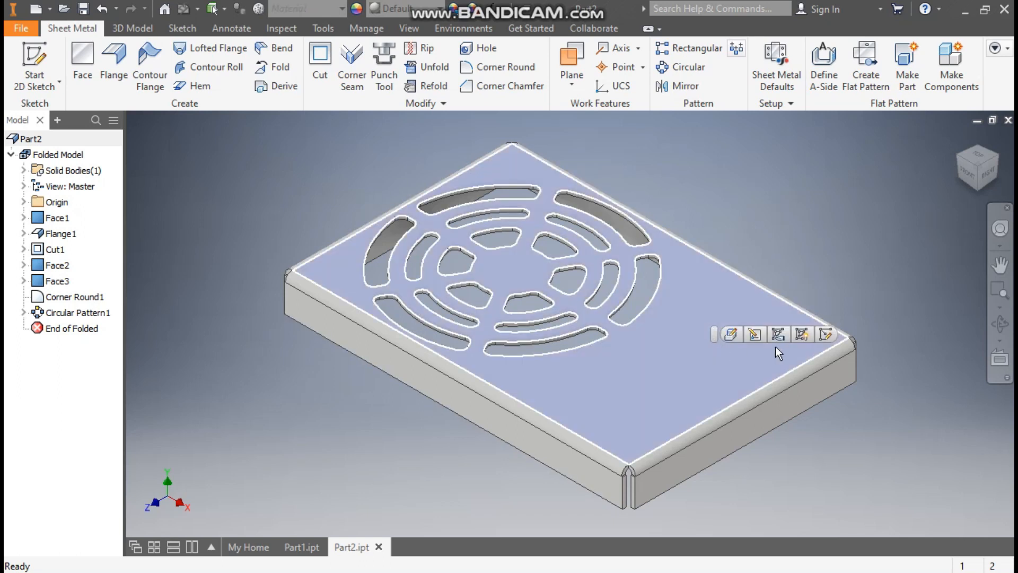
click(826, 335)
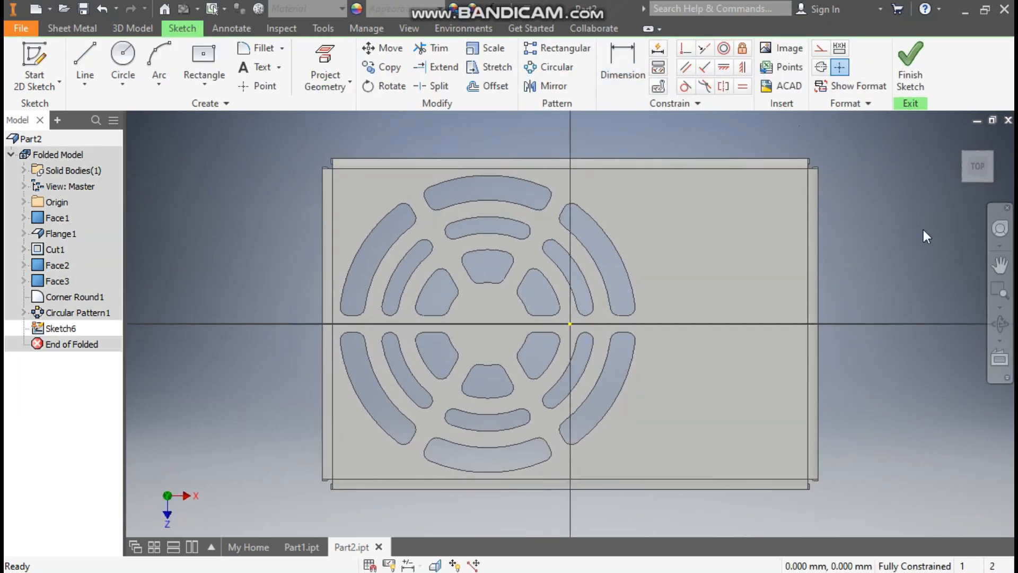
click(306, 545)
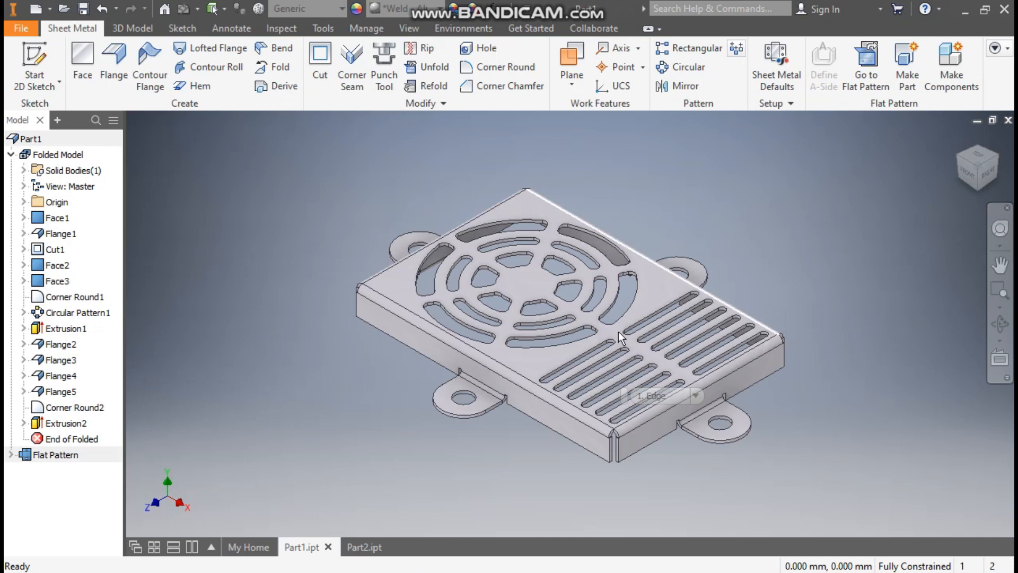
click(366, 546)
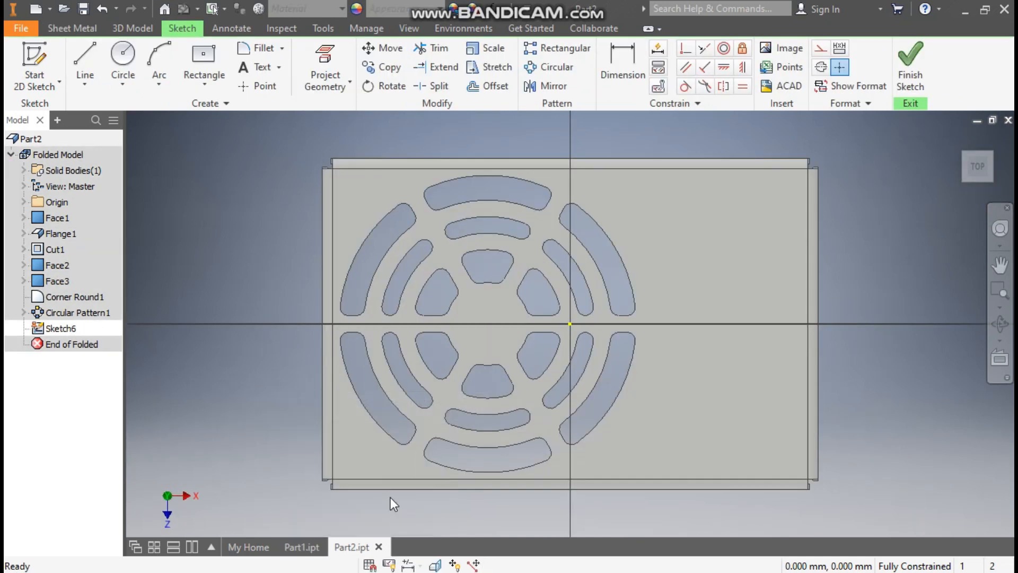
Sketch a center-to-center slot with about 4 mm end radius, parallel to the short edge, on the blank area beside the vent
click(204, 83)
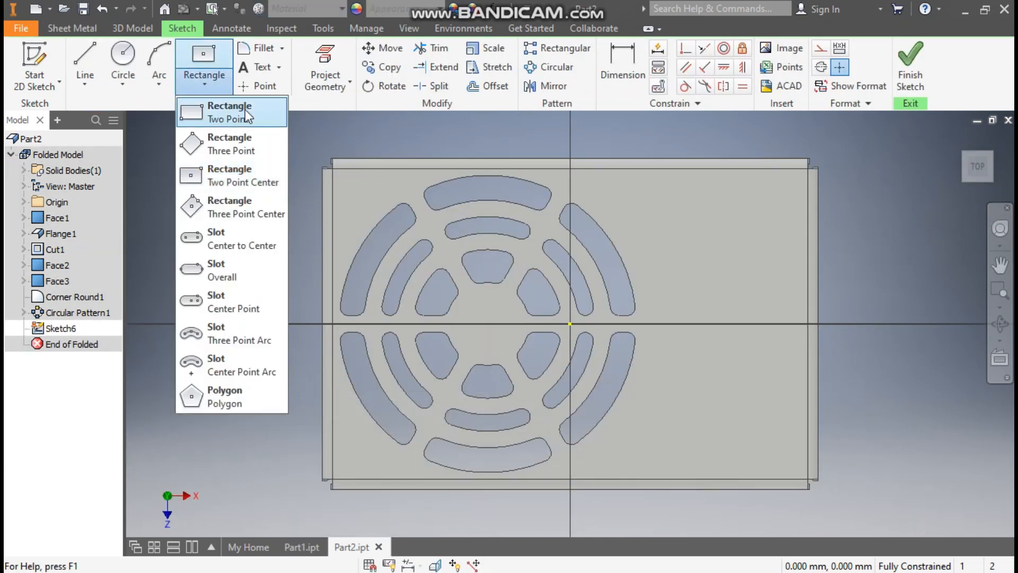
click(246, 239)
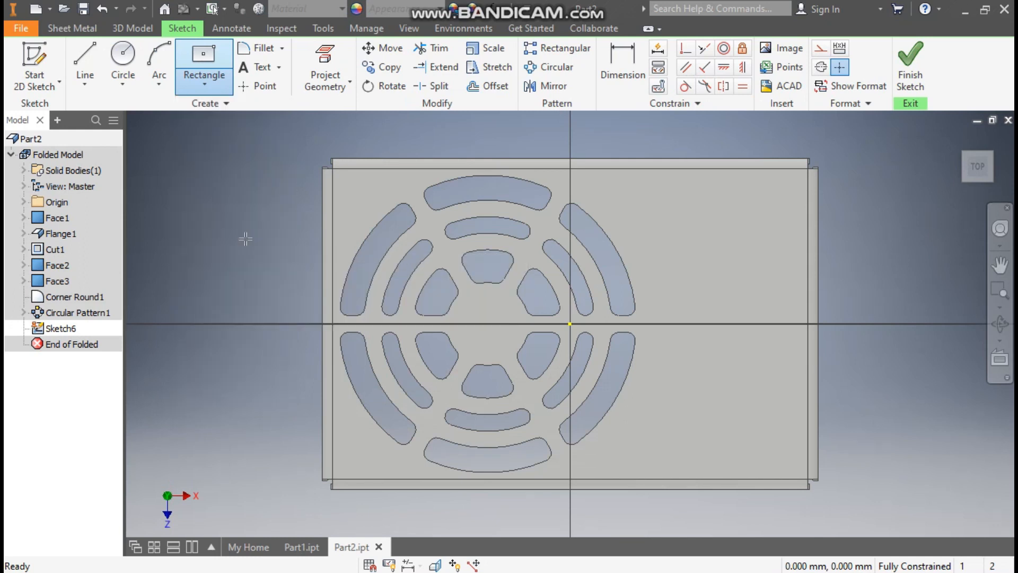
click(765, 203)
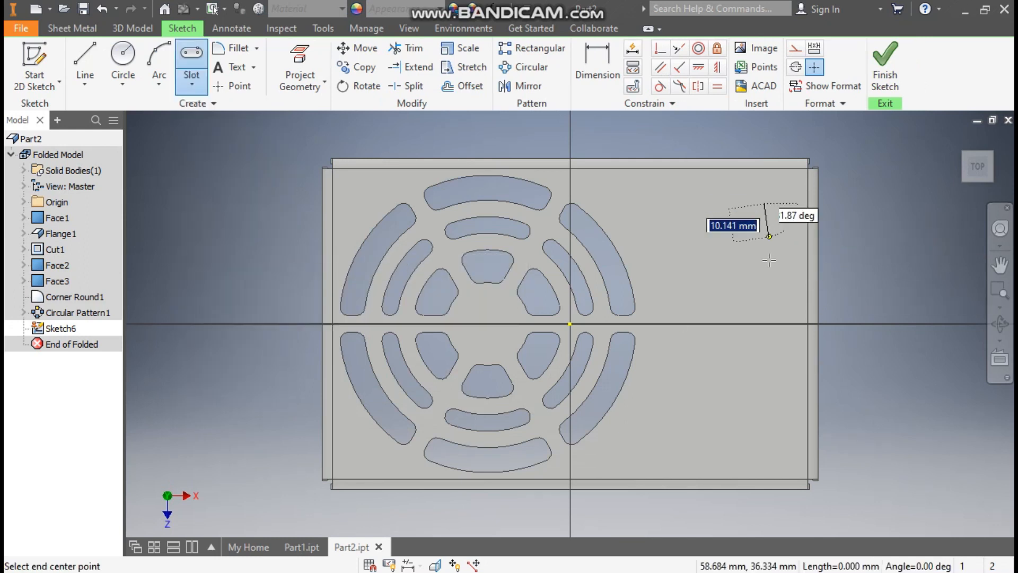
click(764, 296)
click(778, 296)
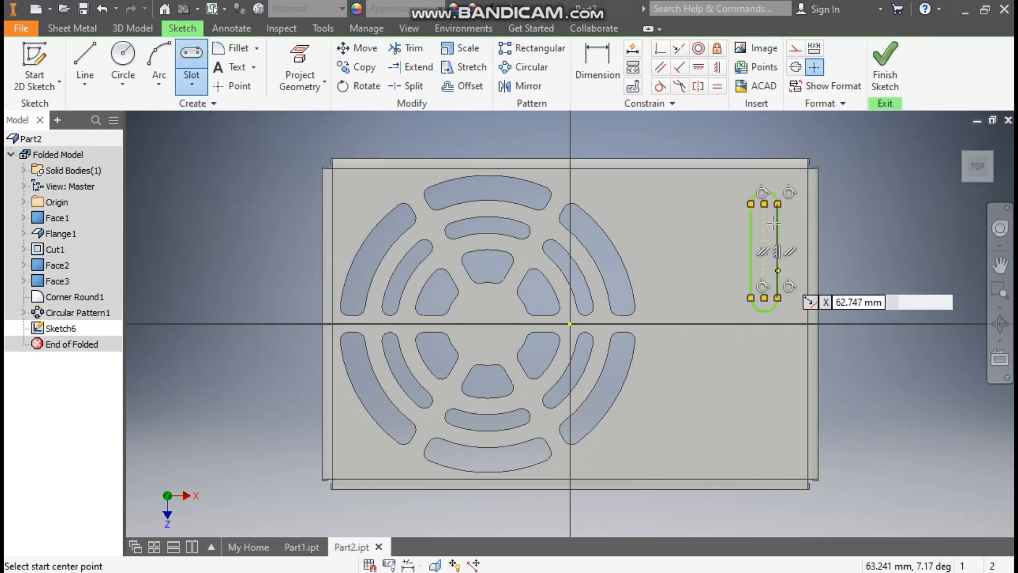
Dimension the slot with a 2 mm end radius and 38 mm between its arc centers
click(594, 65)
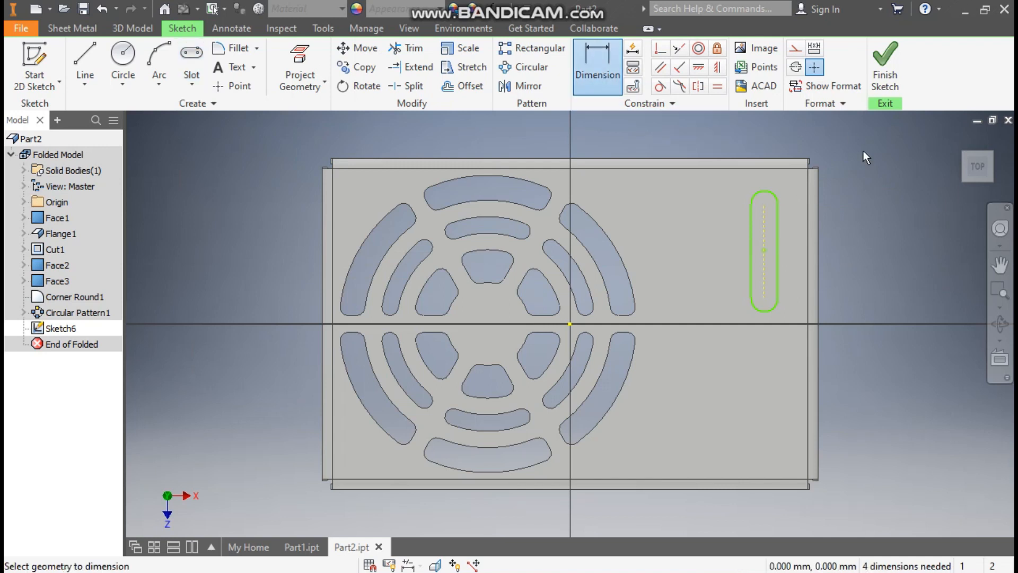
click(773, 193)
click(783, 135)
text(2)
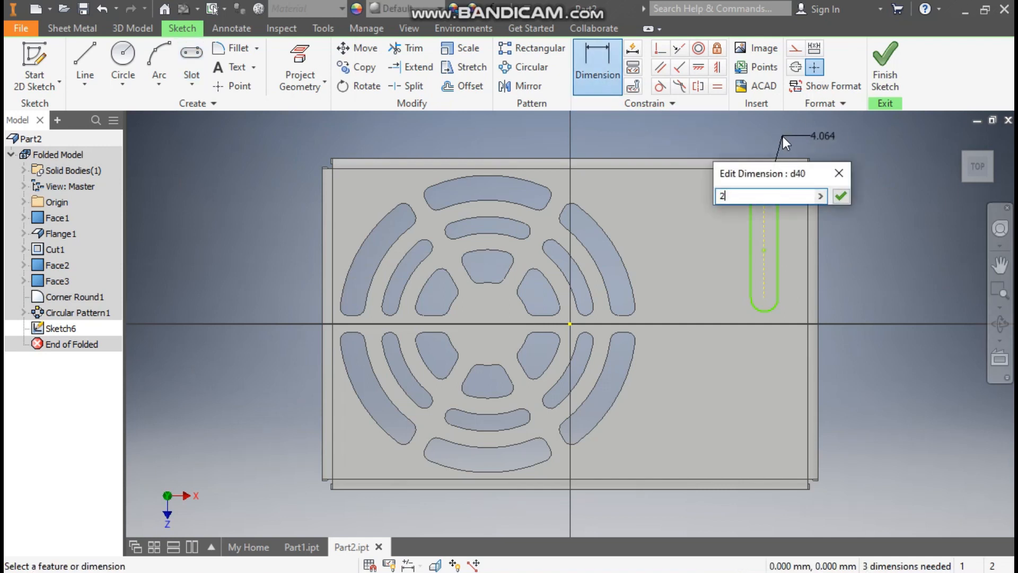
key(Return)
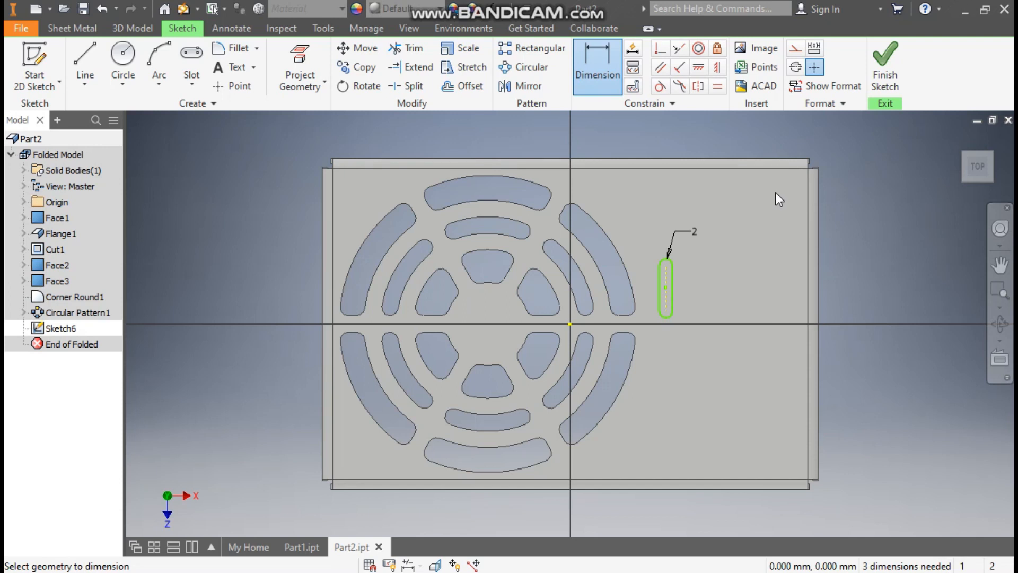
click(666, 278)
click(691, 282)
text(38)
key(Return)
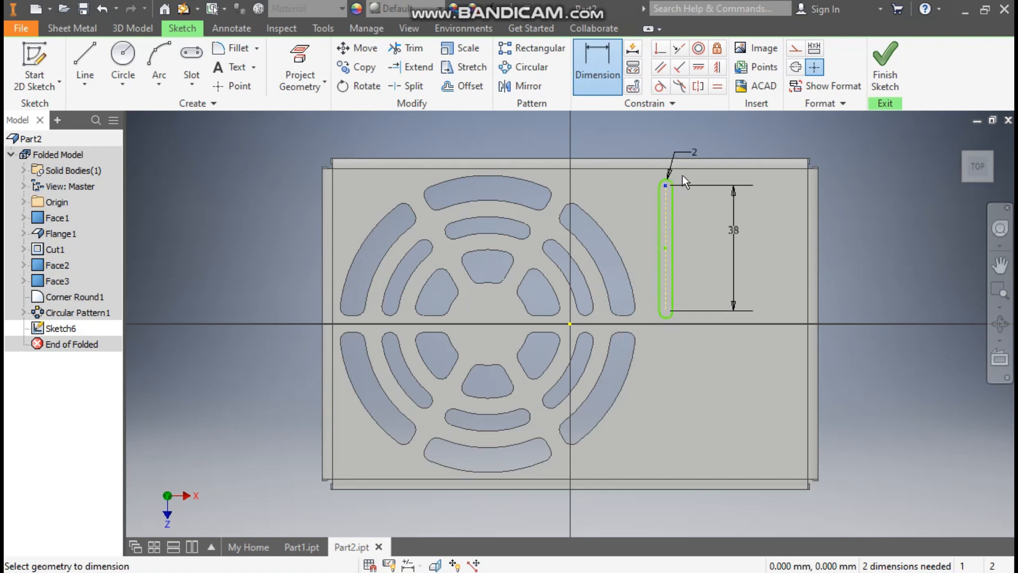
Position the slot with its upper arc center 7 mm from the long outer edge and its side 5 mm from the short outer edge
scroll(682, 175, up, 3)
click(698, 151)
click(599, 180)
text(7)
key(Return)
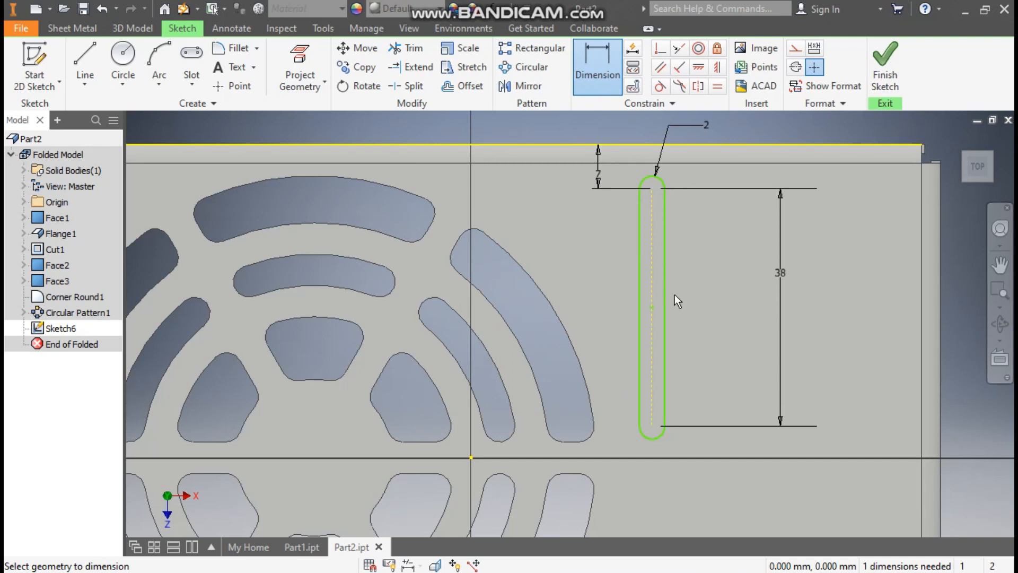
click(666, 299)
click(940, 306)
click(877, 329)
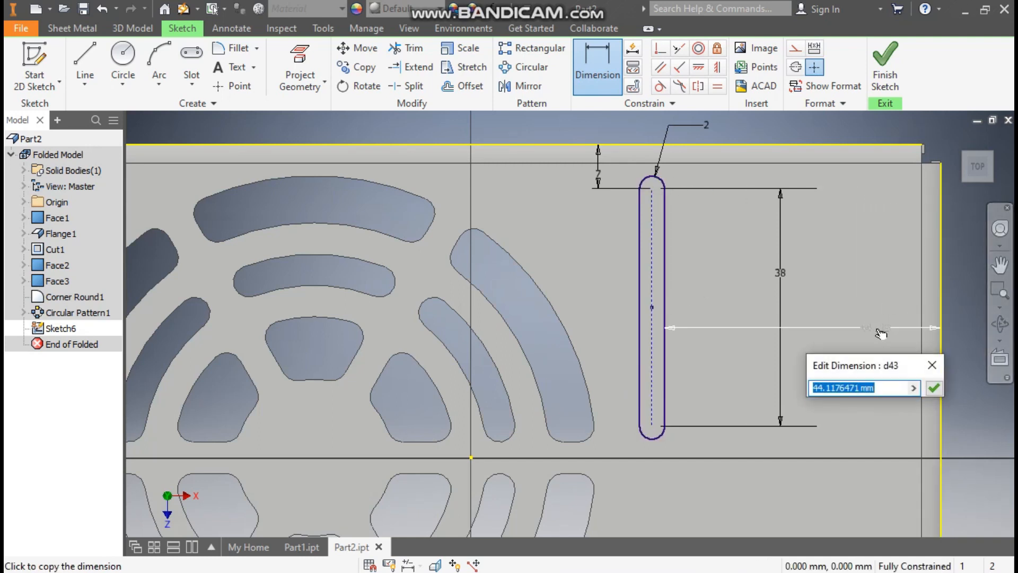
text(5)
key(Return)
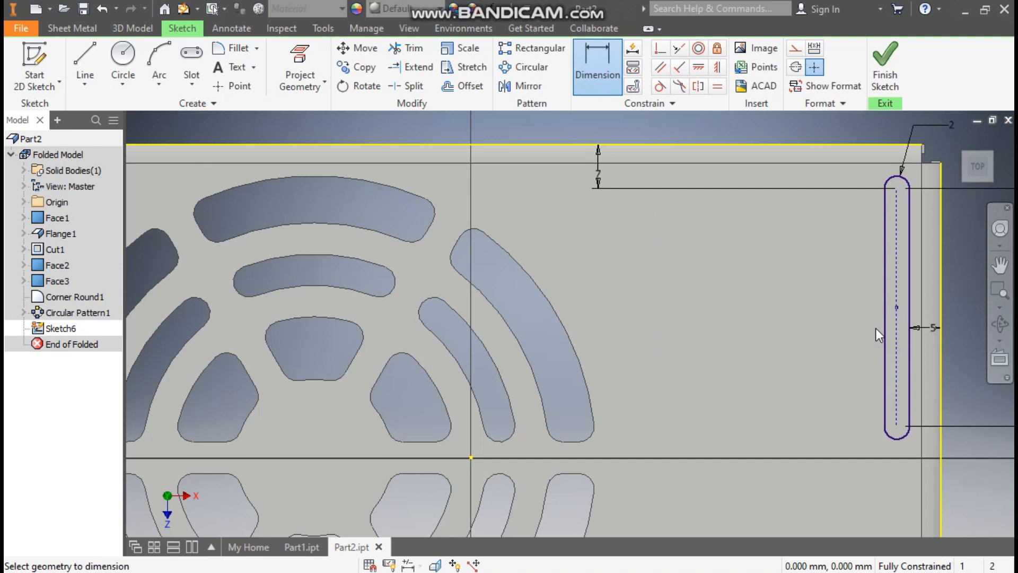
key(Escape)
Draw a horizontal line from the sketch origin to the short outer edge and convert it to construction geometry
scroll(675, 193, up, 3)
mouse_move(676, 189)
middle_down()
mouse_move(667, 195)
mouse_move(648, 163)
middle_up()
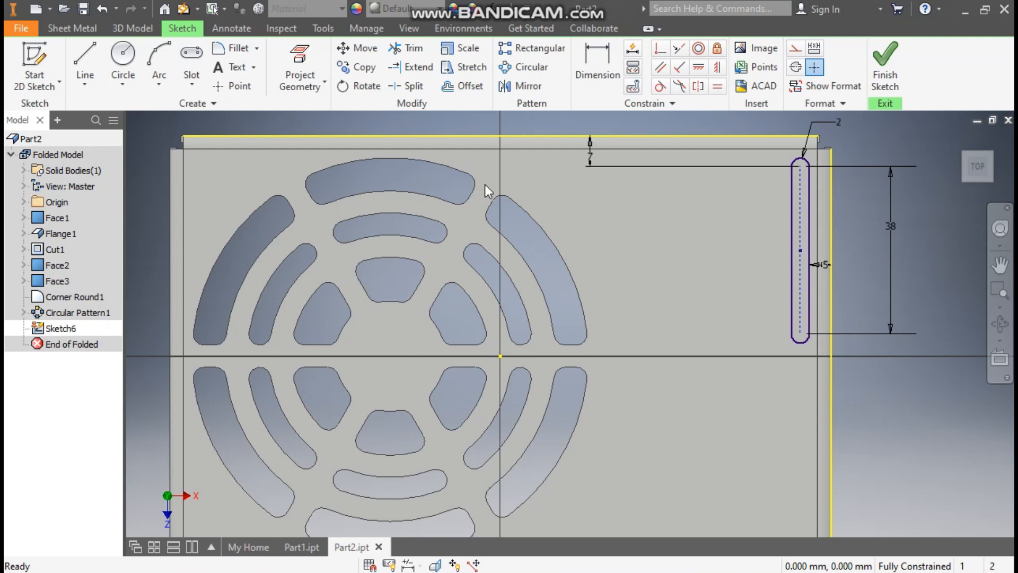
click(85, 60)
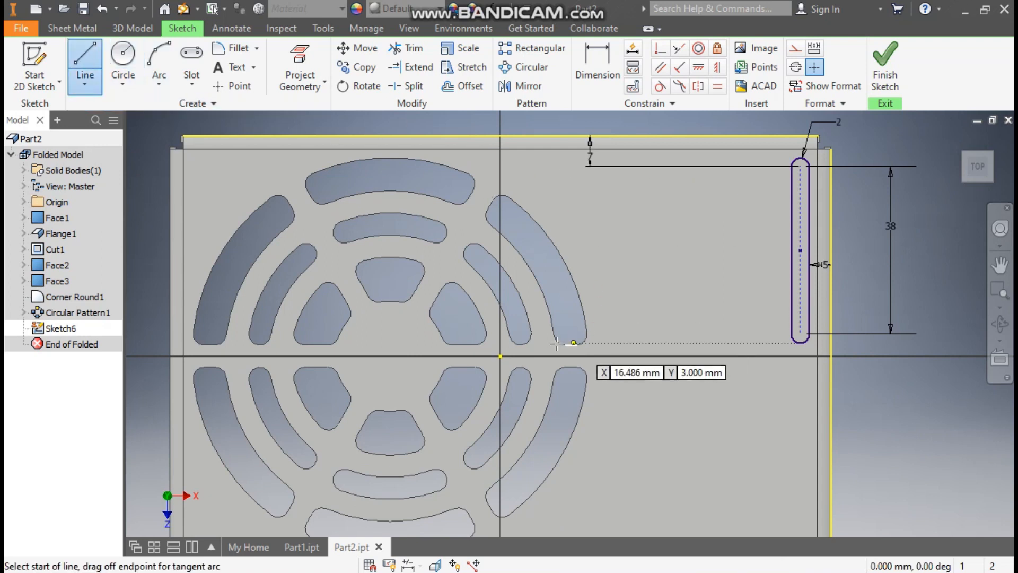
click(500, 356)
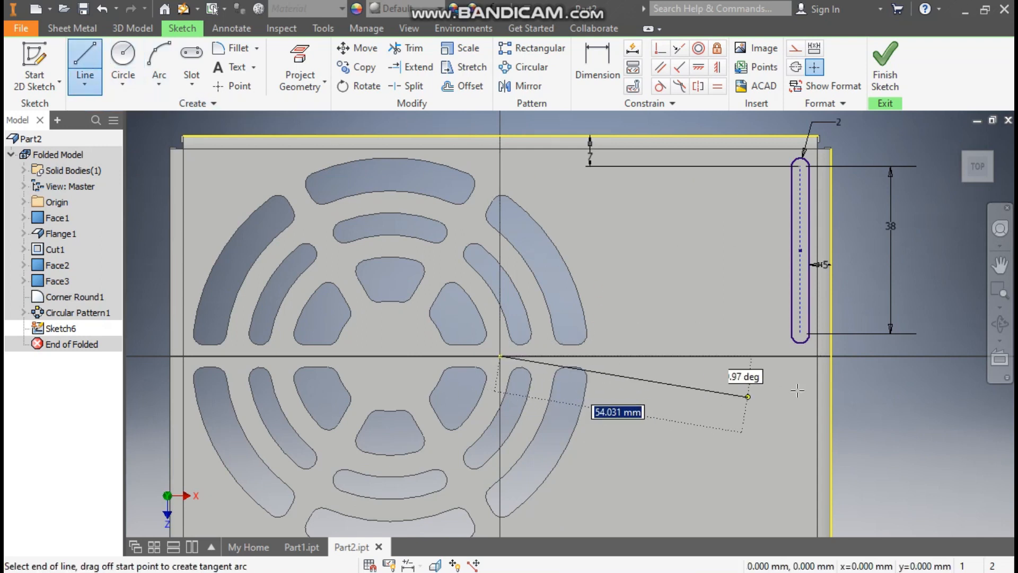
double_click(831, 356)
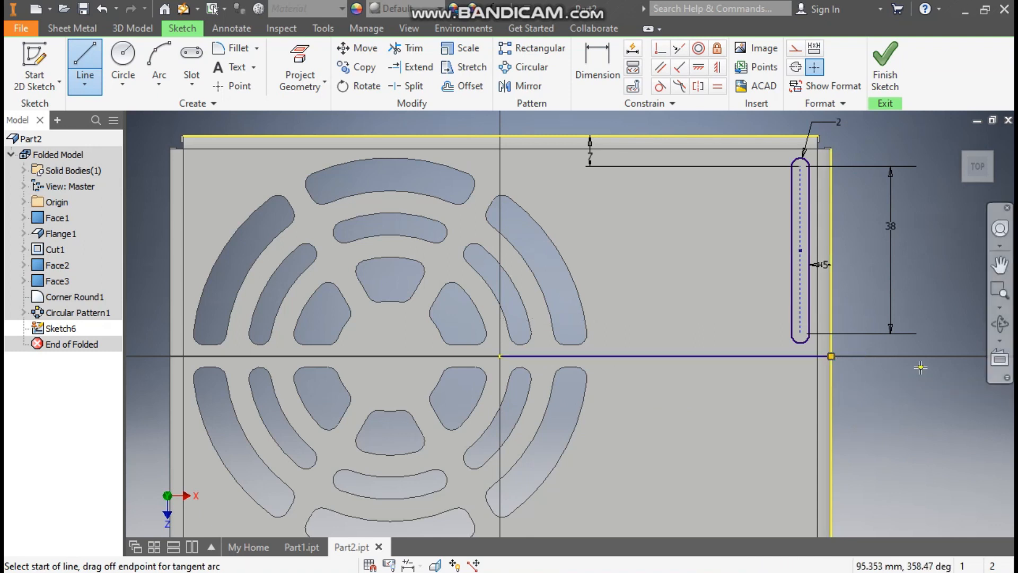
key(Escape)
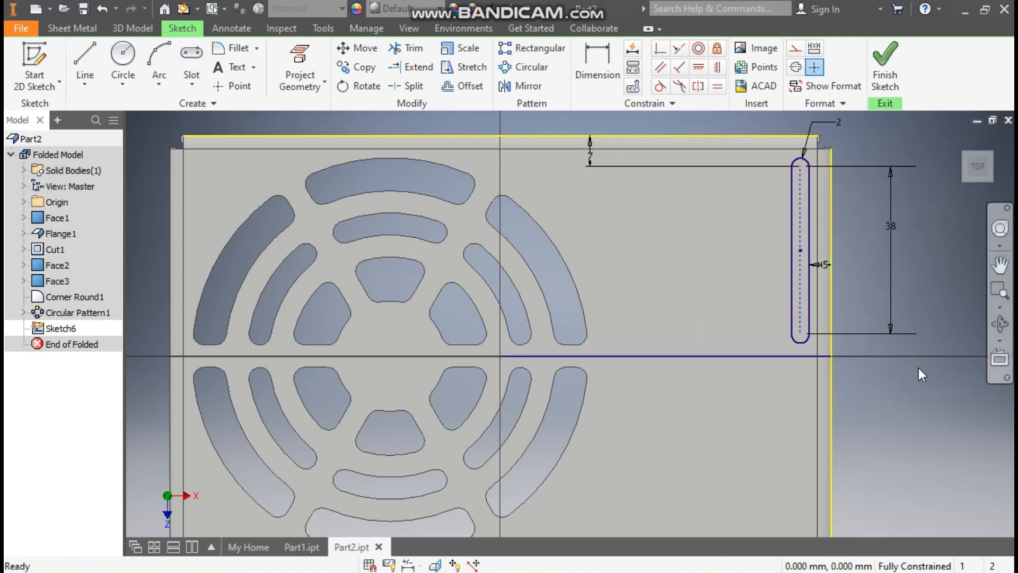
click(740, 356)
click(795, 48)
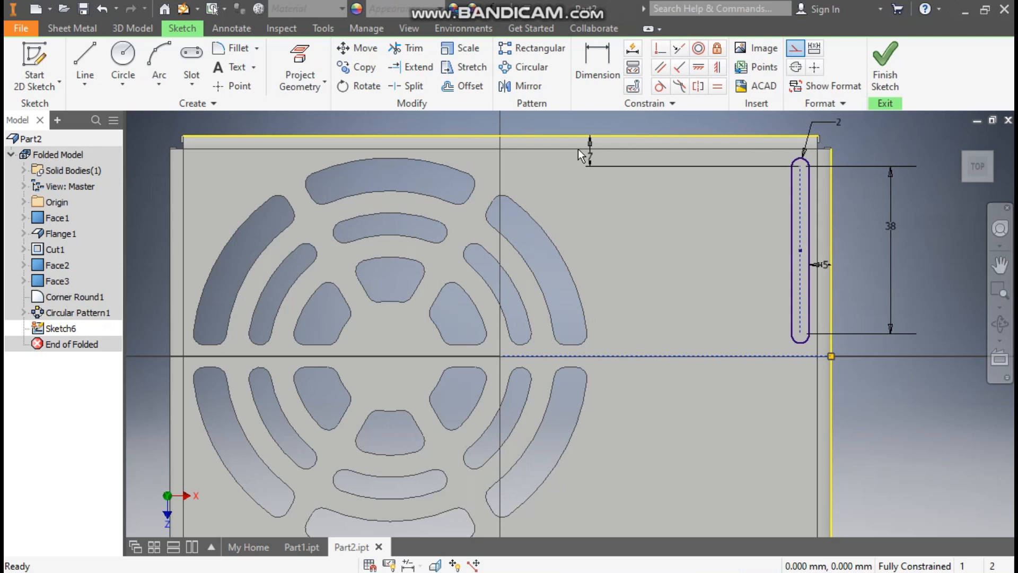
Convert the two projected outer edges of the cover to construction geometry
click(519, 136)
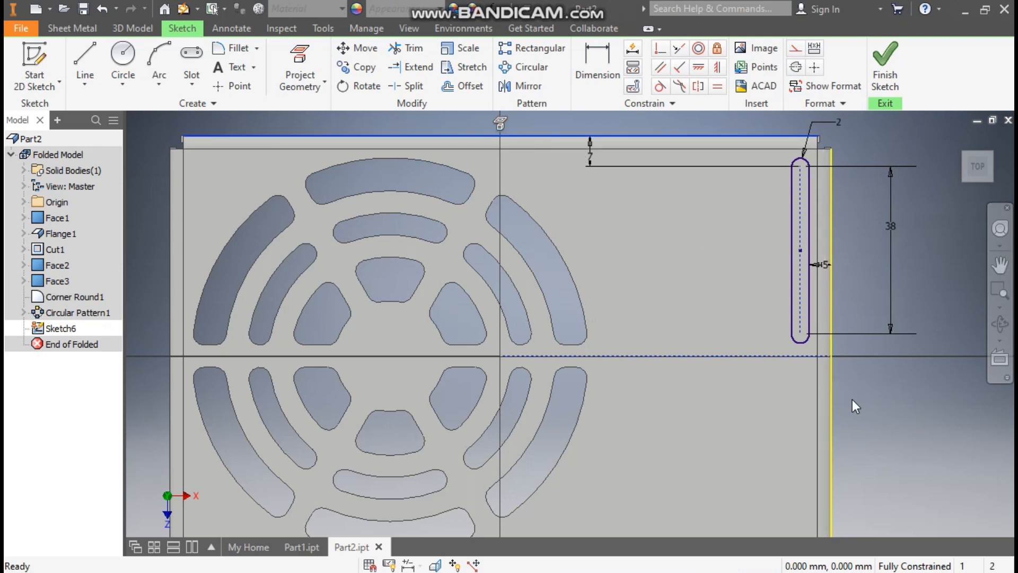
click(835, 393)
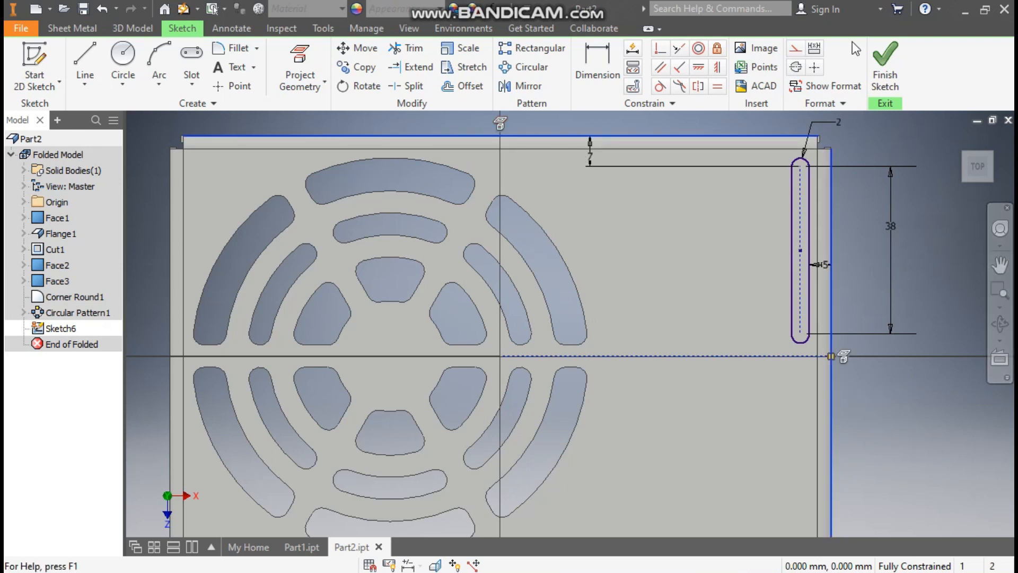
click(795, 49)
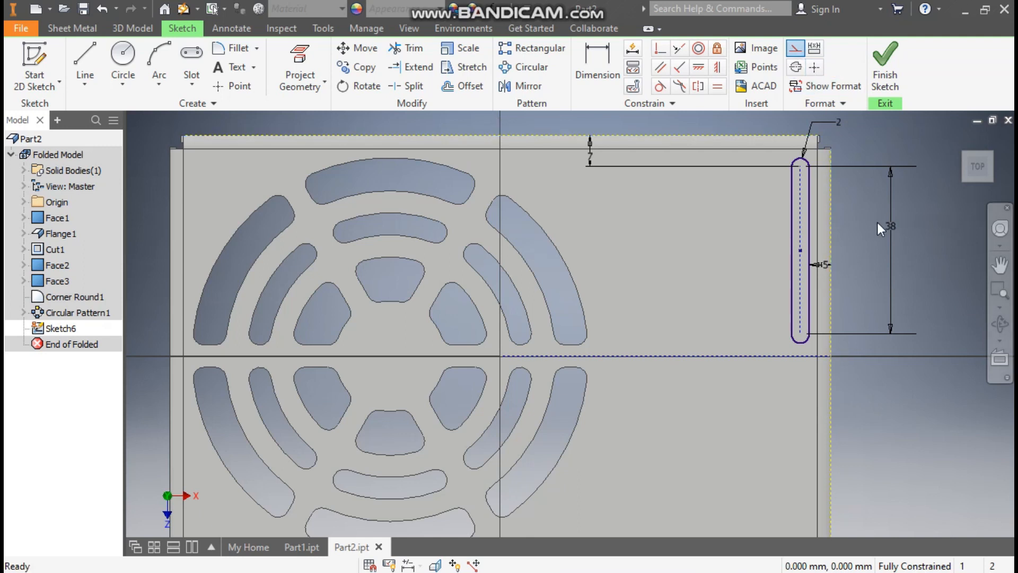
Mirror the whole slot about the horizontal construction line
click(521, 85)
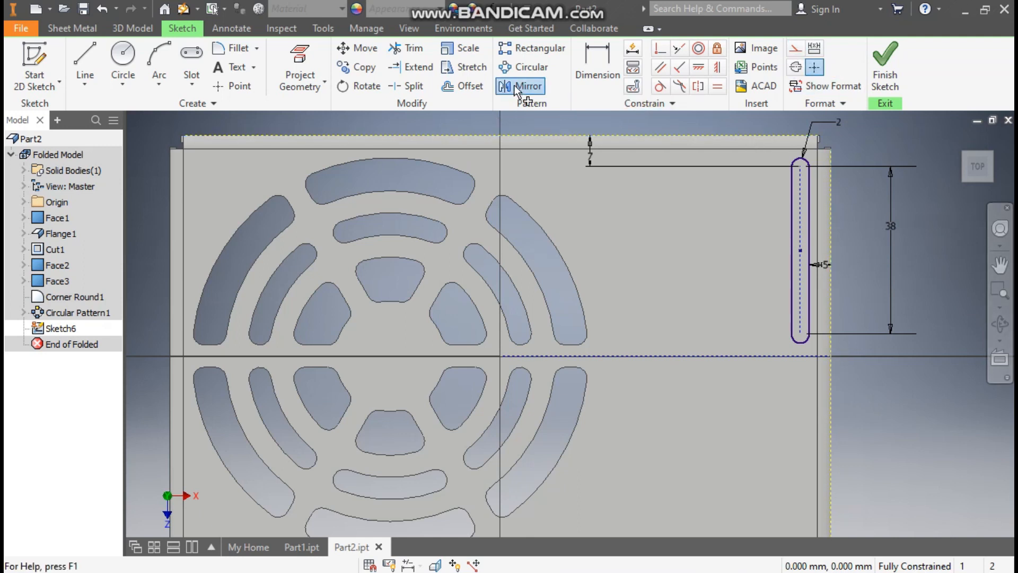
drag(814, 153, 770, 345)
click(222, 154)
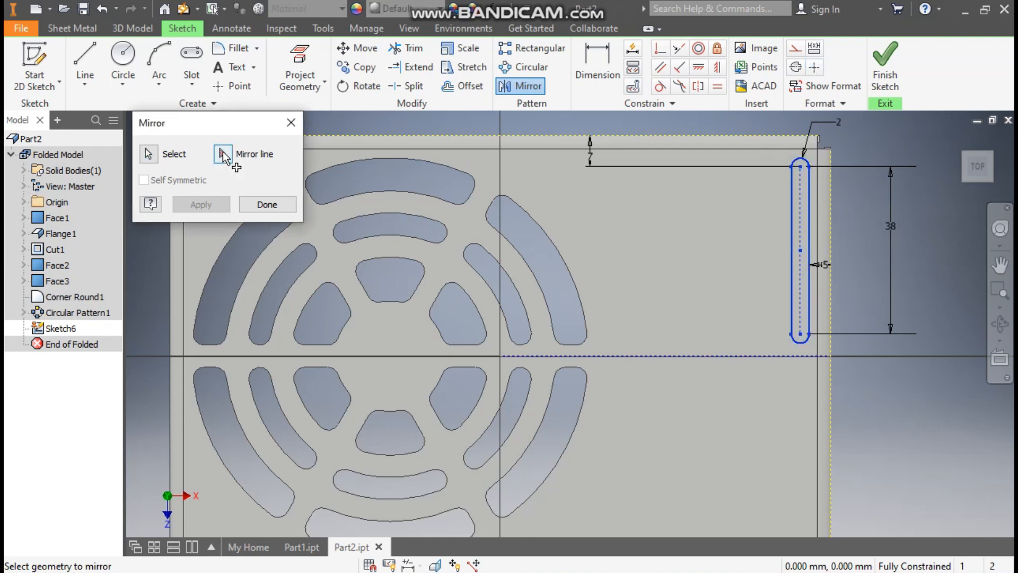
click(733, 355)
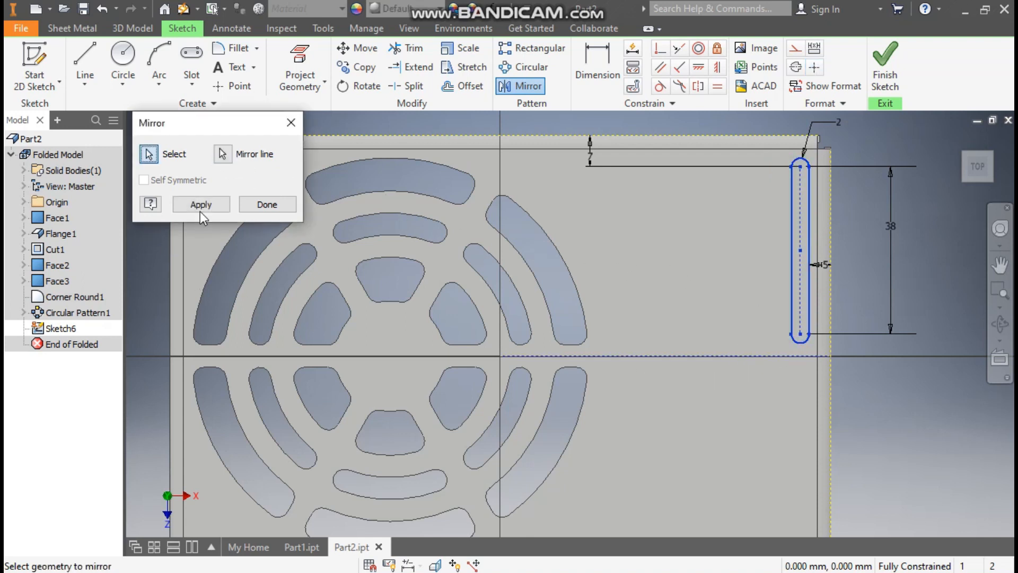
click(201, 204)
click(290, 208)
Begin a rectangular sketch pattern with the original slot and its mirrored copy as the geometry
scroll(801, 312, down, 2)
middle_drag(803, 313, 752, 263)
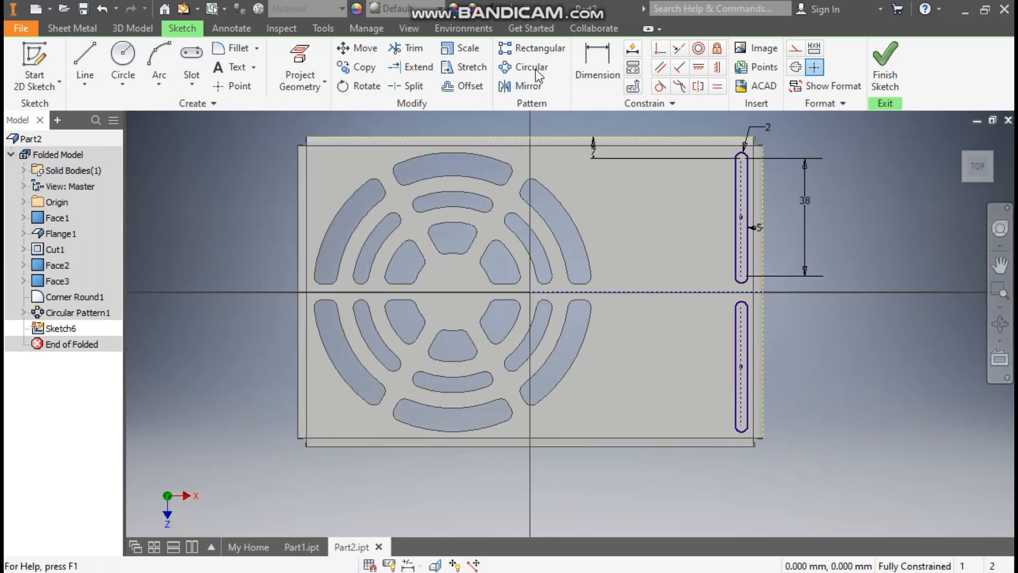
click(535, 49)
scroll(749, 175, up, 3)
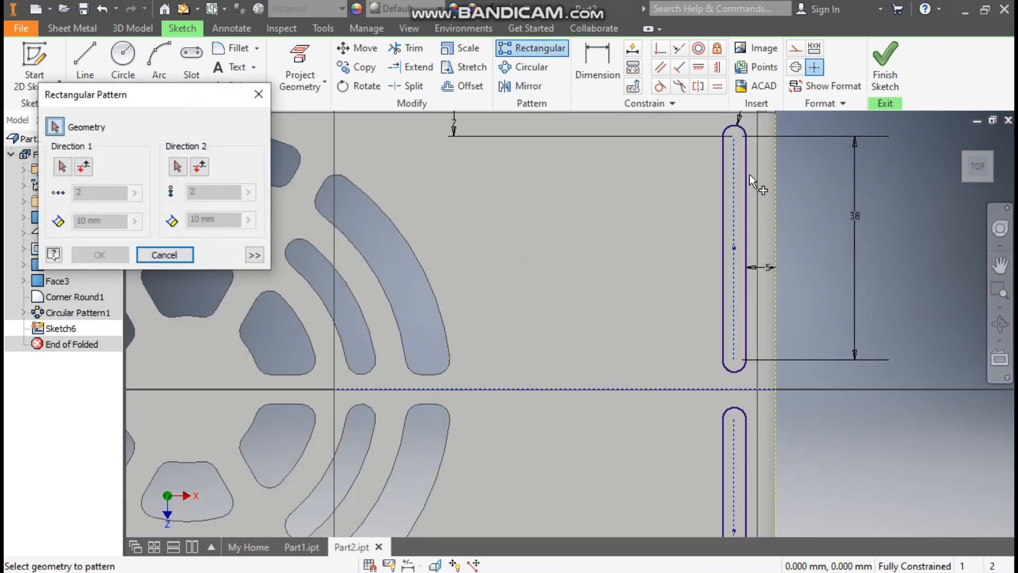
drag(736, 199, 694, 372)
middle_drag(768, 409, 698, 154)
drag(681, 149, 618, 403)
Pattern both slots along the construction line toward the vent, with 6 occurrences spaced 8 mm apart, and finish the sketch
click(62, 167)
middle_drag(515, 184, 654, 296)
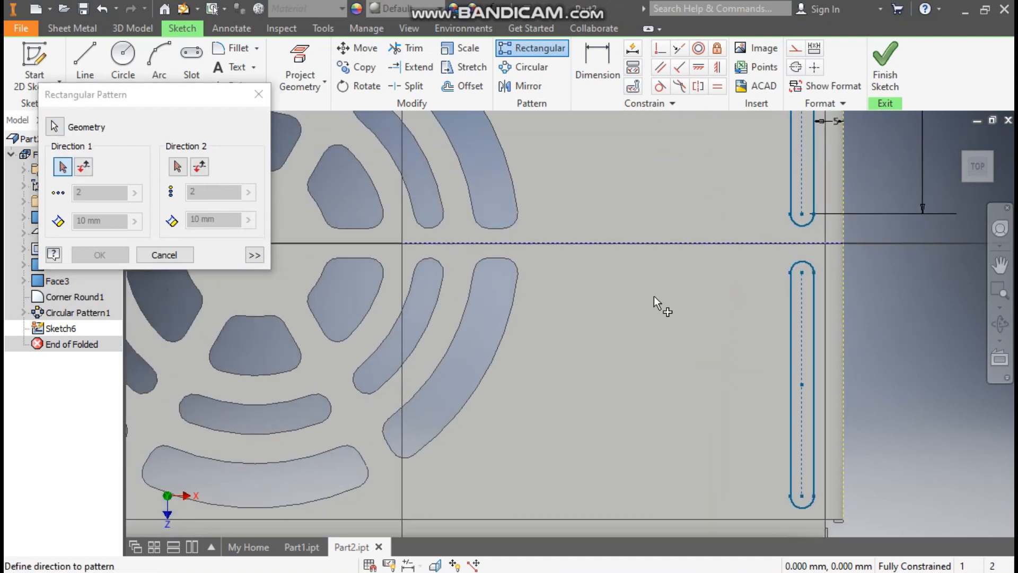
click(630, 243)
click(84, 167)
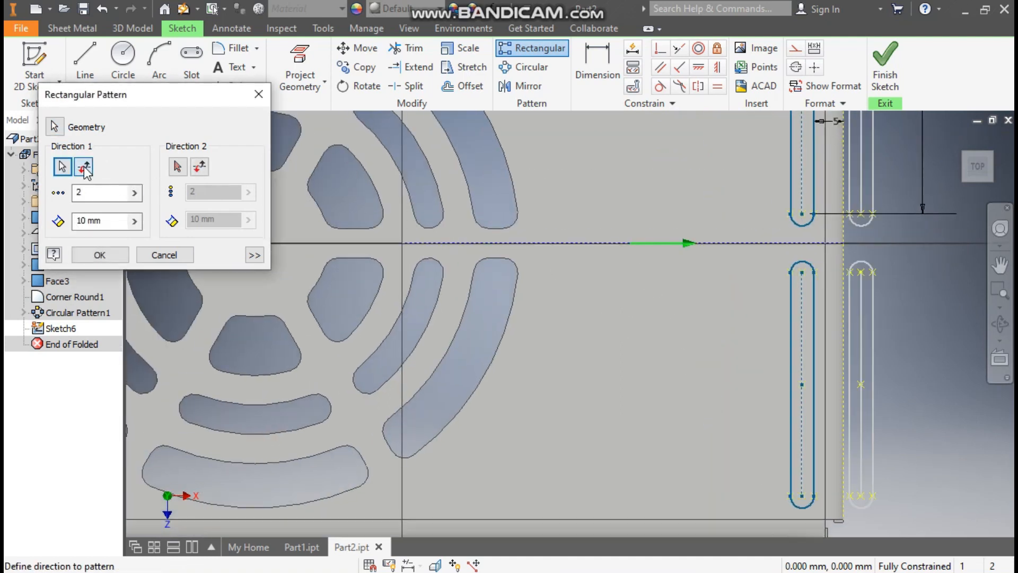
drag(107, 221, 65, 202)
text(8)
text(6)
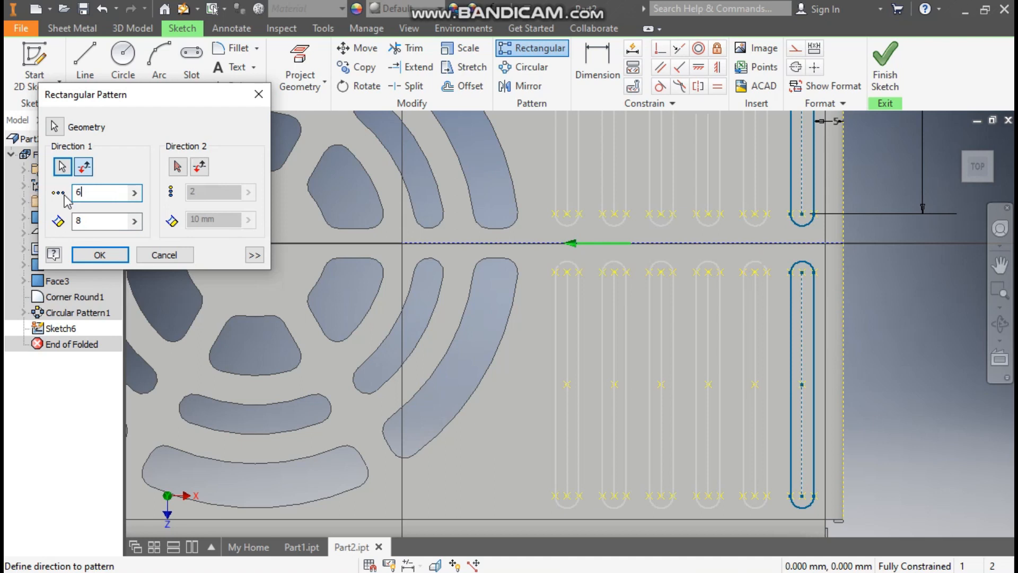
scroll(615, 248, down, 3)
click(100, 255)
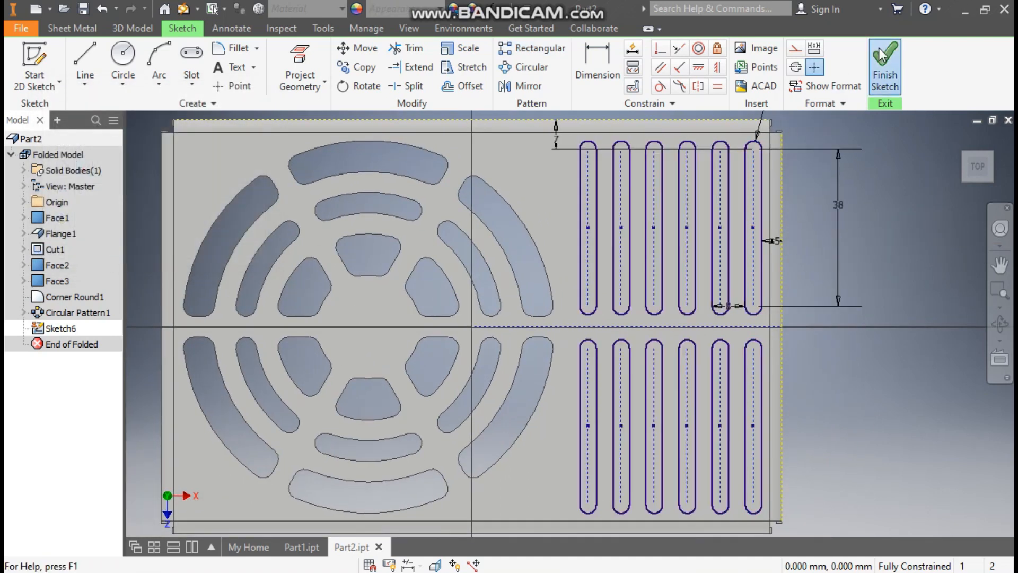
click(880, 55)
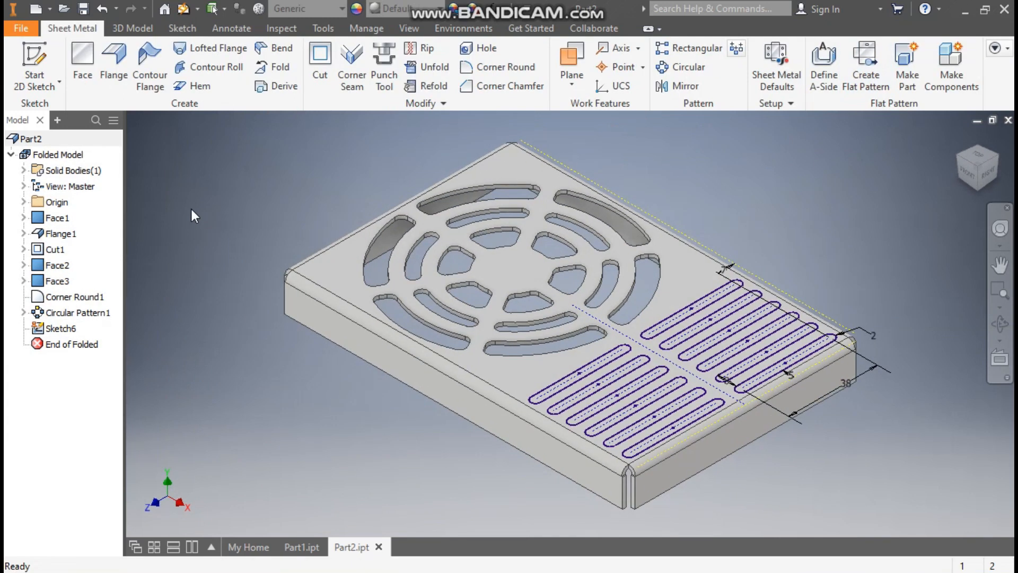
Cut all the patterned slot profiles through the cover plate with a 10 mm Extrude
click(130, 27)
click(86, 61)
mouse_move(896, 217)
mouse_down()
mouse_move(589, 466)
mouse_move(445, 508)
mouse_up()
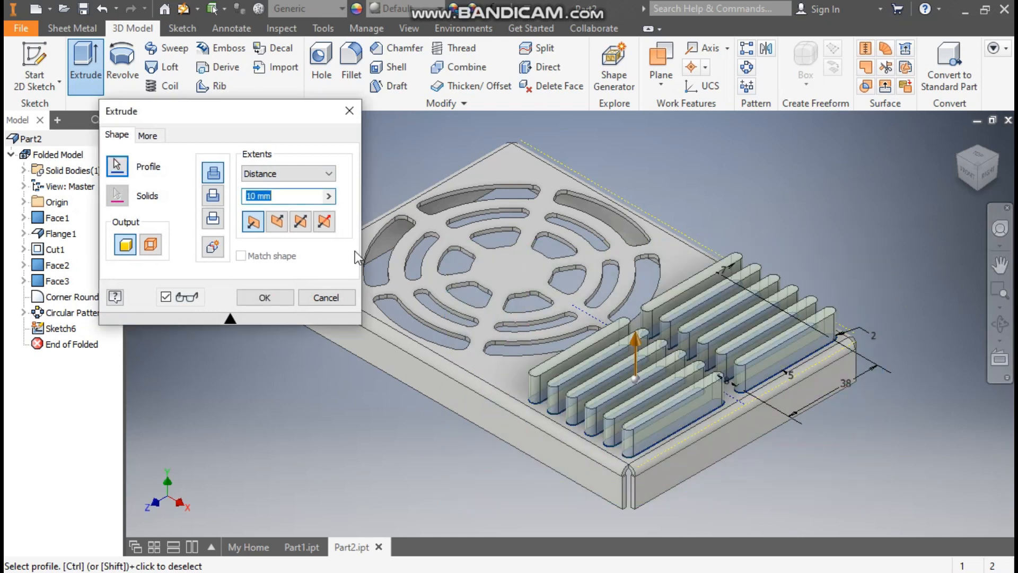
click(214, 195)
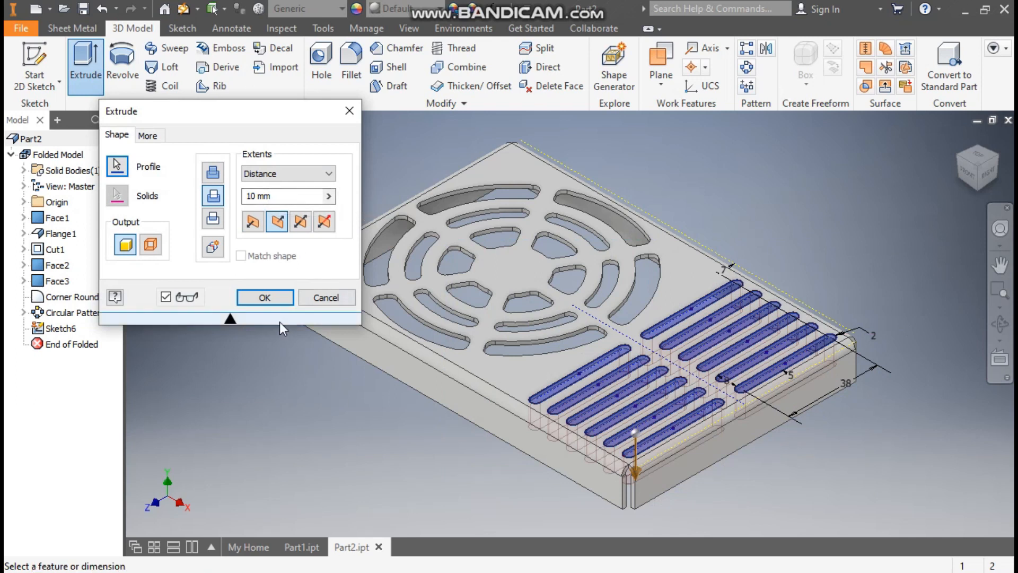
click(273, 298)
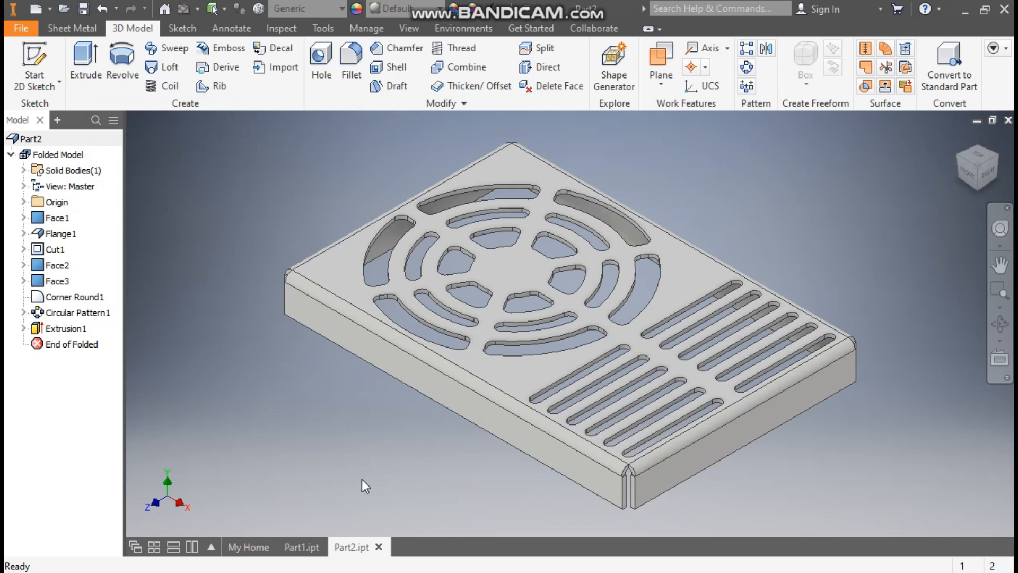
Add a 90-degree flange tab, 25 mm long and 25 mm wide, centered on the lower edge of one long side wall
click(302, 547)
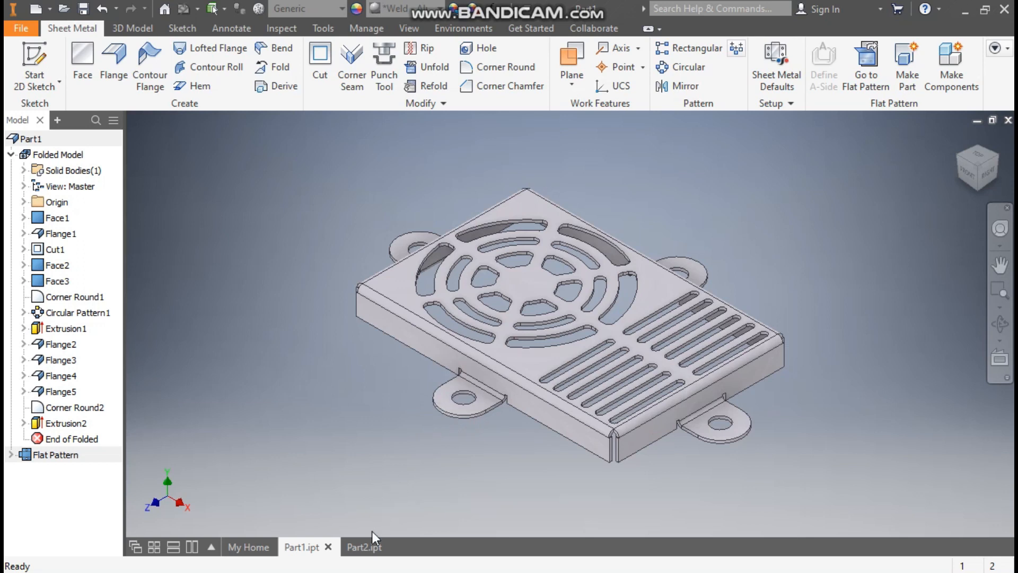
click(363, 549)
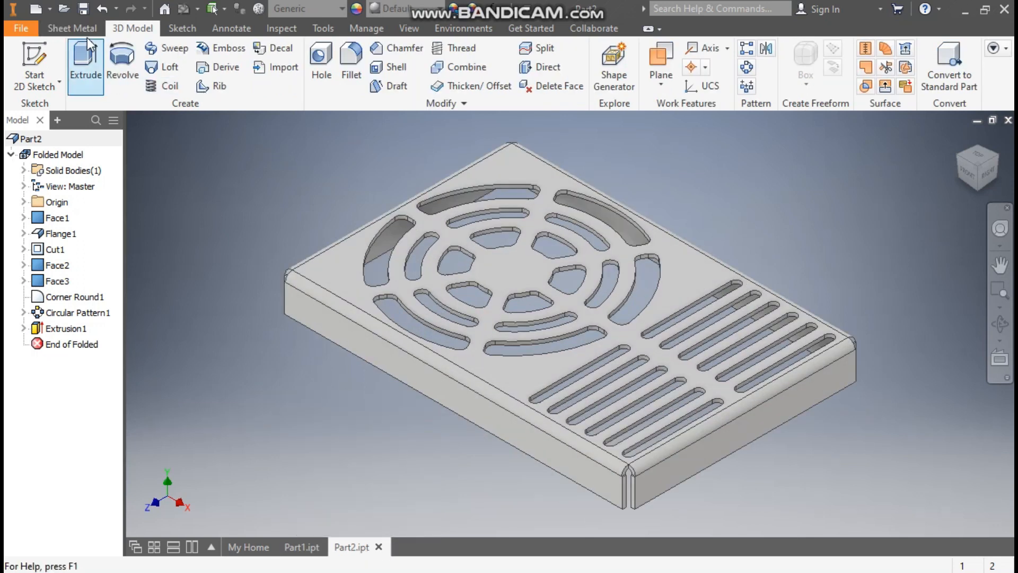
click(75, 29)
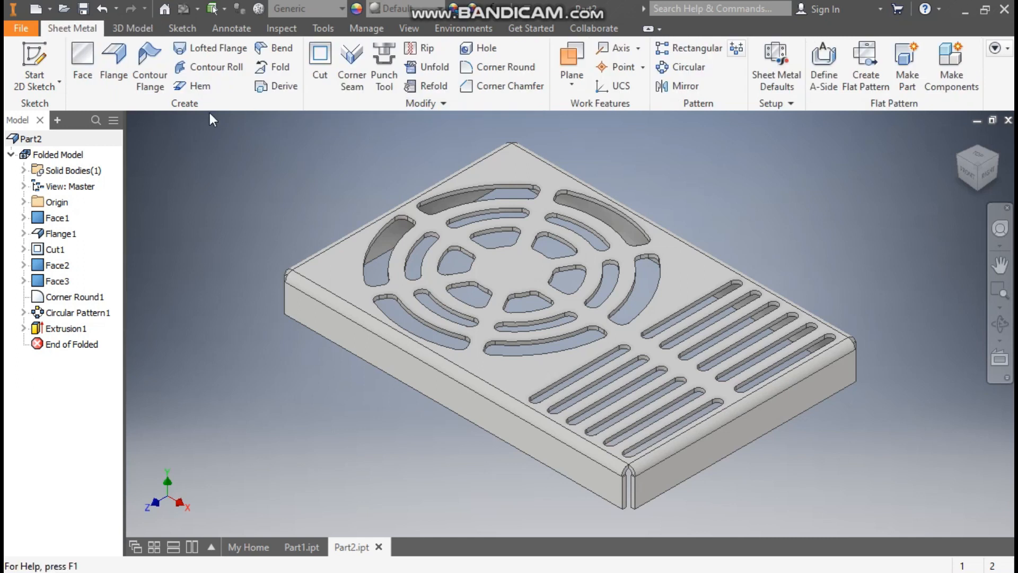
click(110, 61)
middle_drag(347, 400, 514, 375)
click(595, 370)
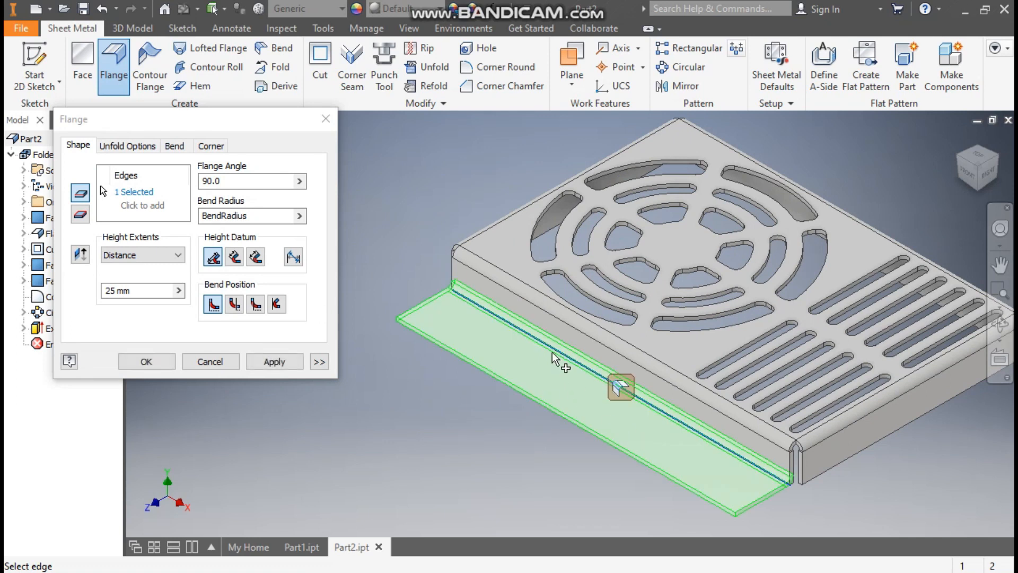
click(320, 362)
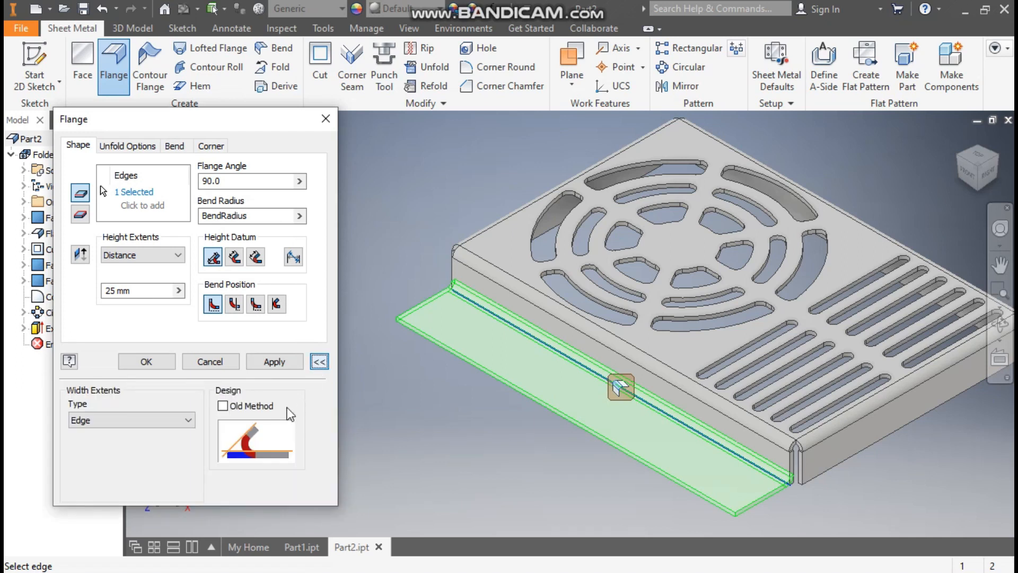
click(187, 420)
click(115, 445)
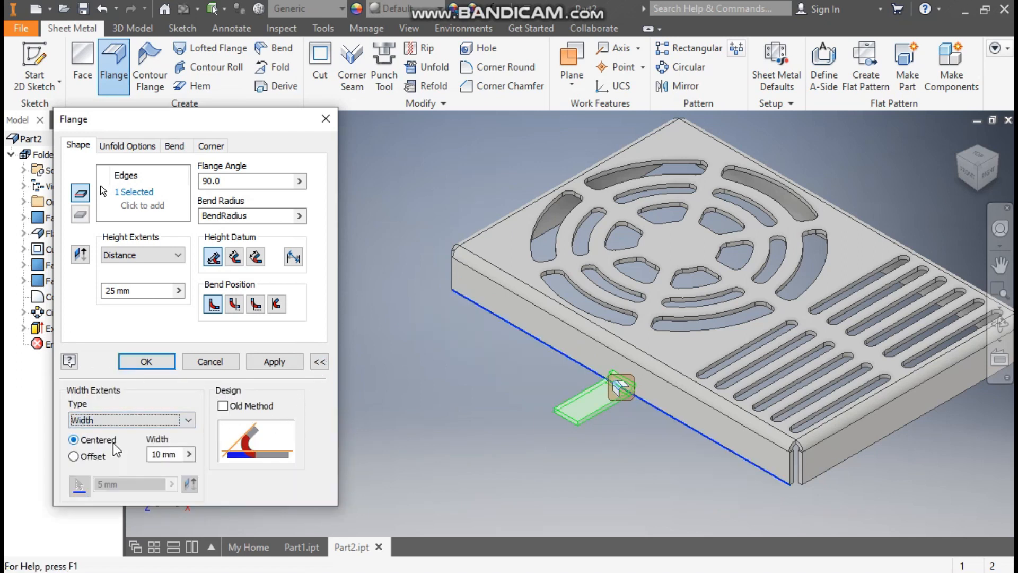
click(149, 458)
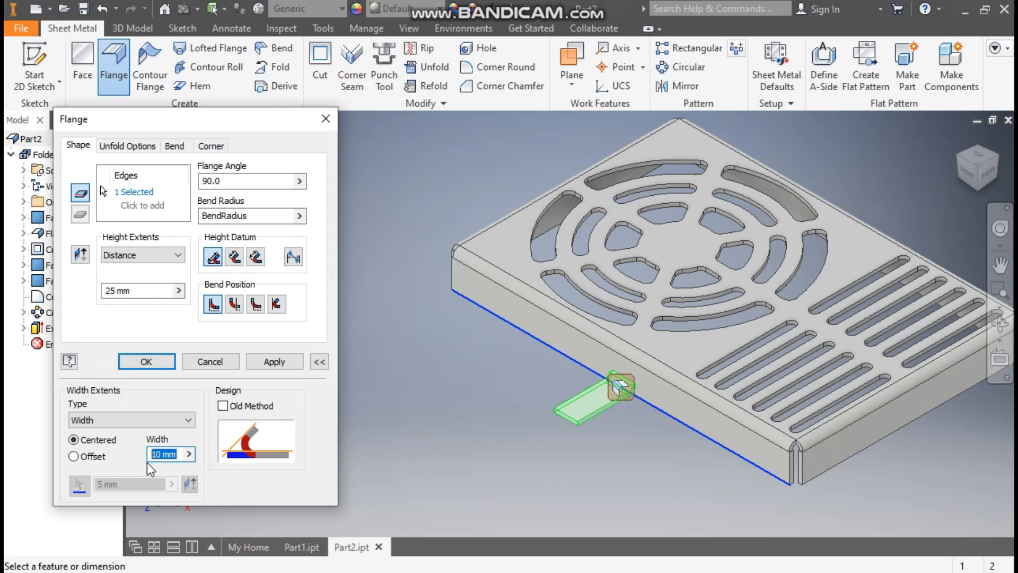
text(25)
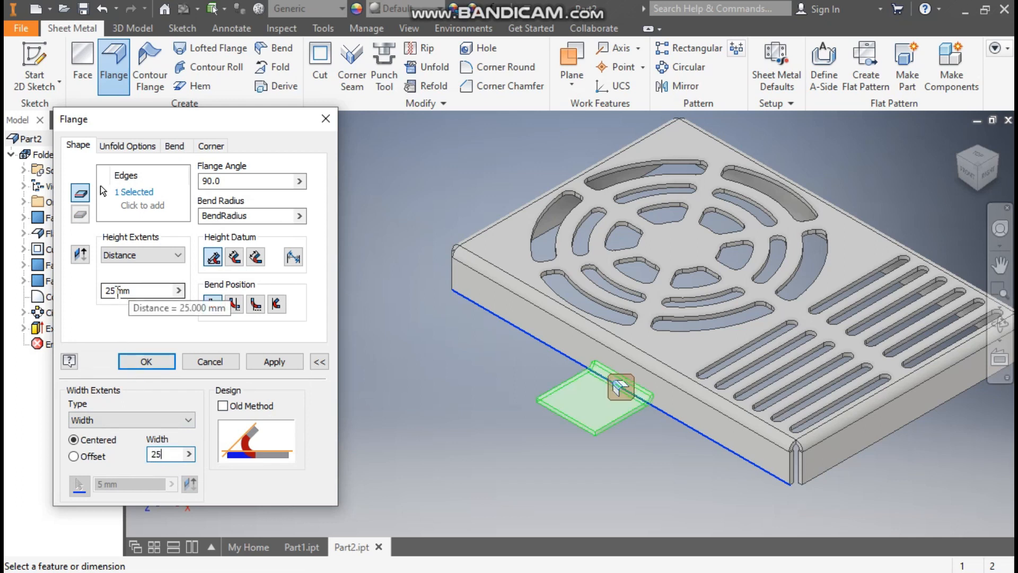
click(275, 363)
Add matching centered 25 mm flange tabs to the lower edges of the short wall beside the slots and the other long wall
middle_drag(632, 469, 468, 439)
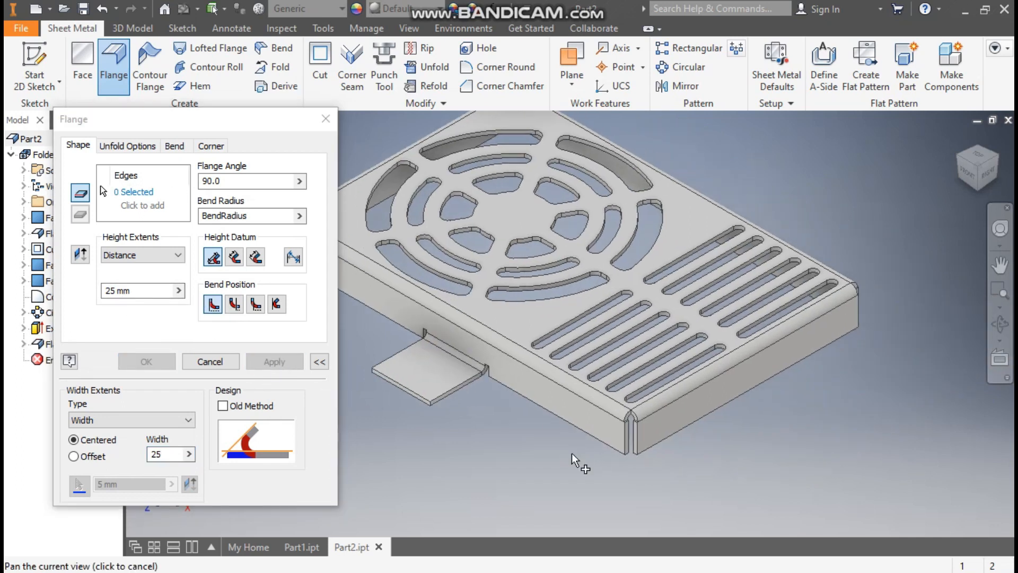
click(752, 389)
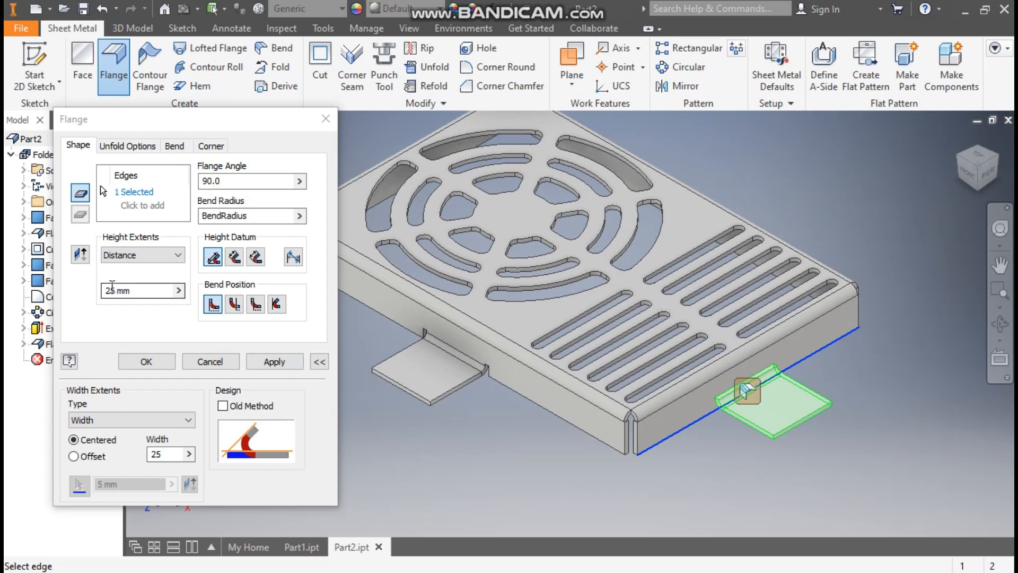
click(252, 363)
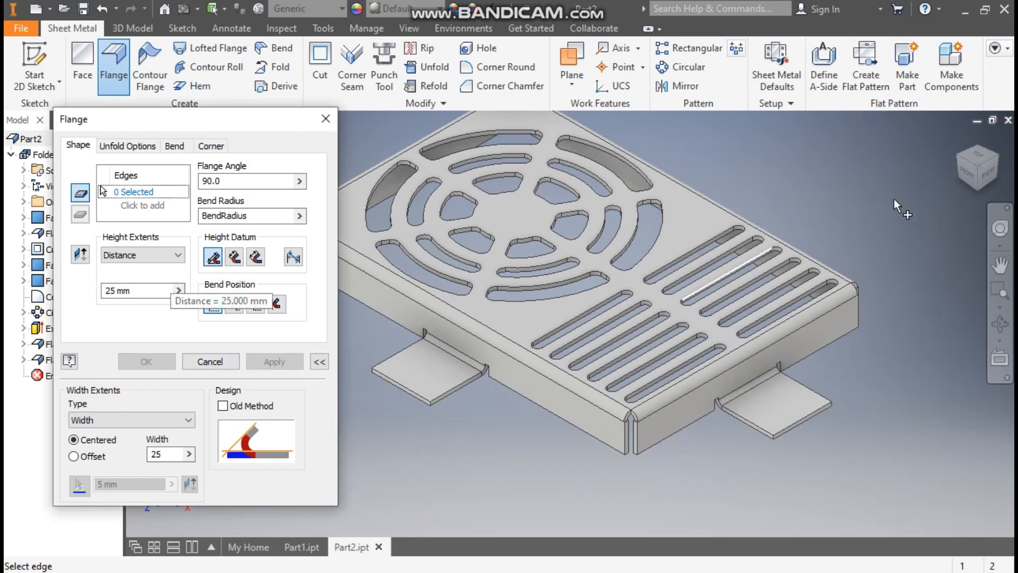
click(999, 153)
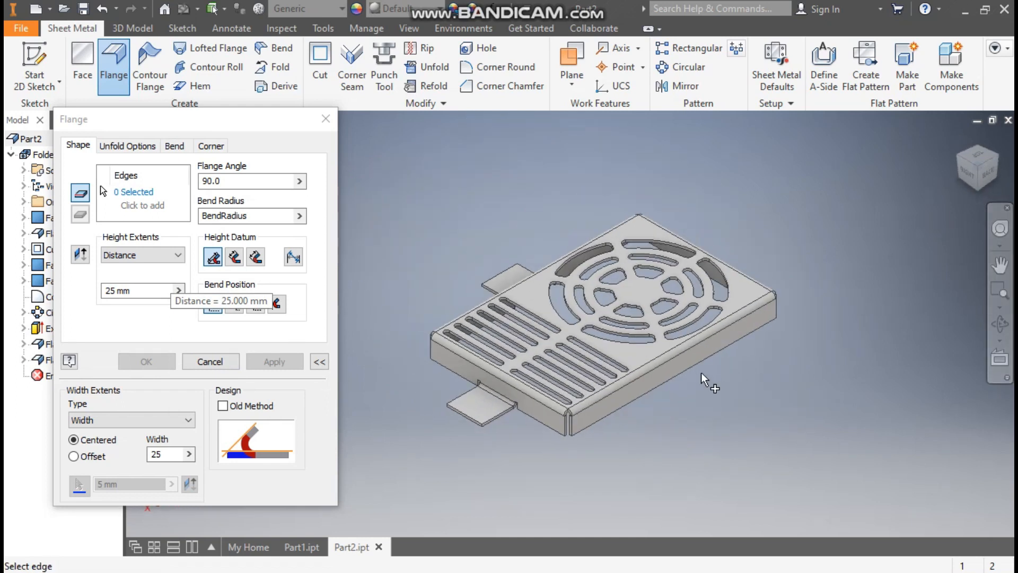
click(689, 371)
click(274, 362)
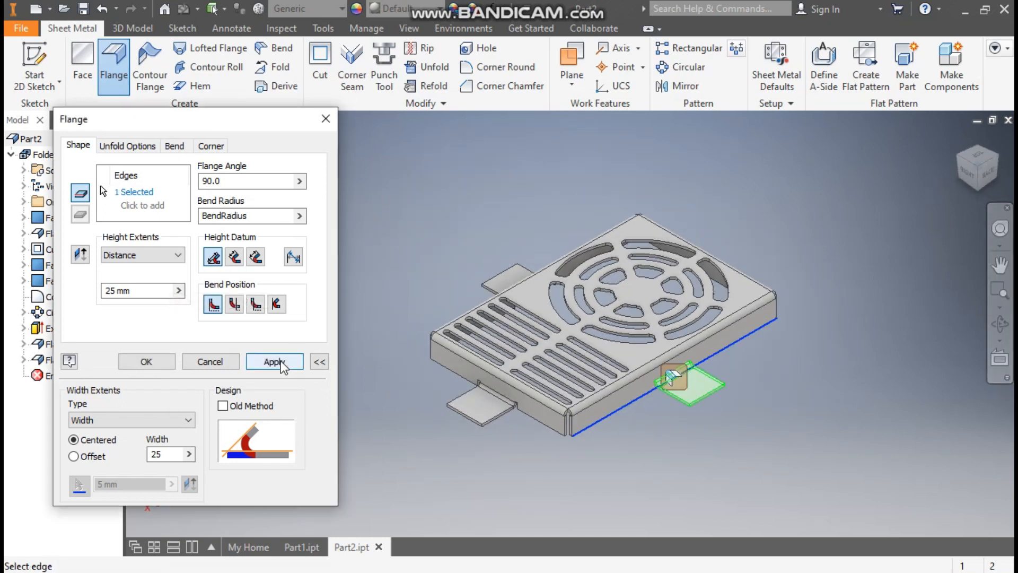
click(998, 154)
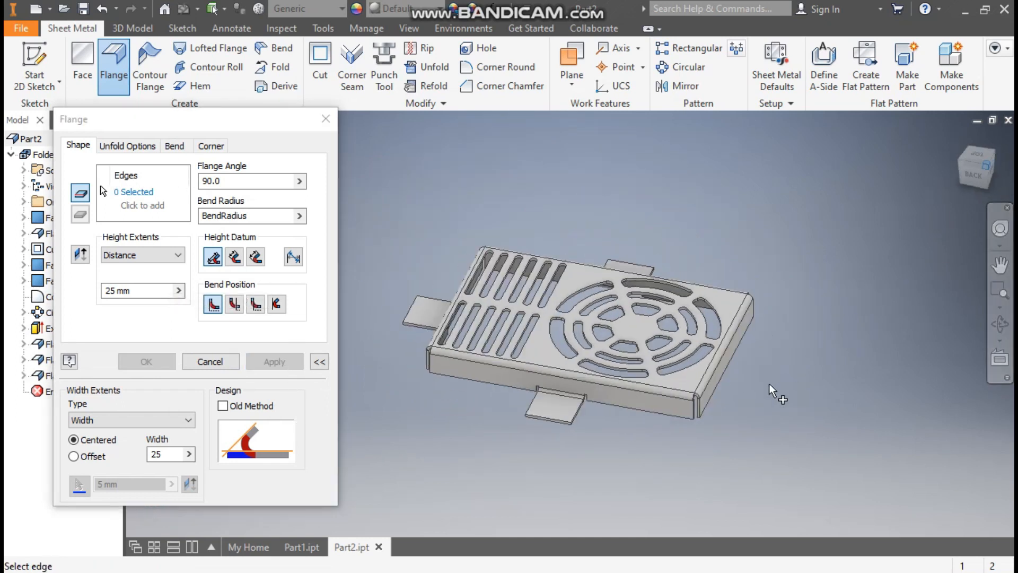
click(682, 407)
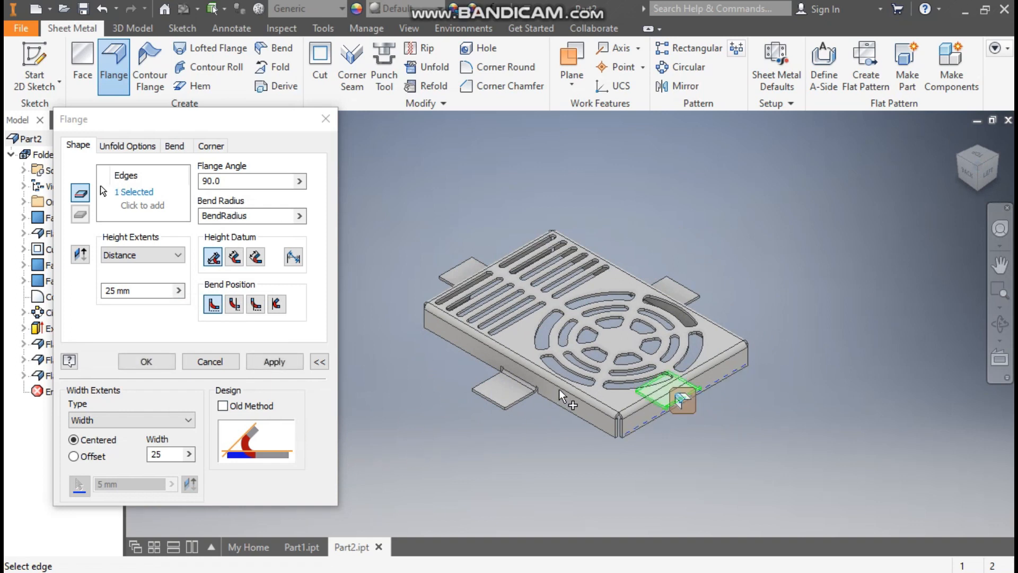
scroll(632, 412, up, 2)
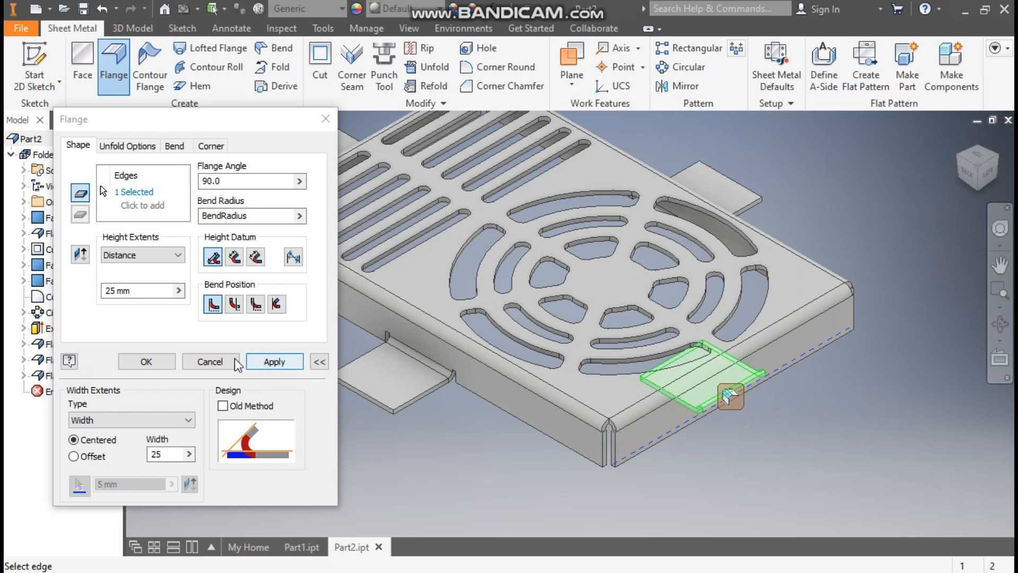
click(211, 362)
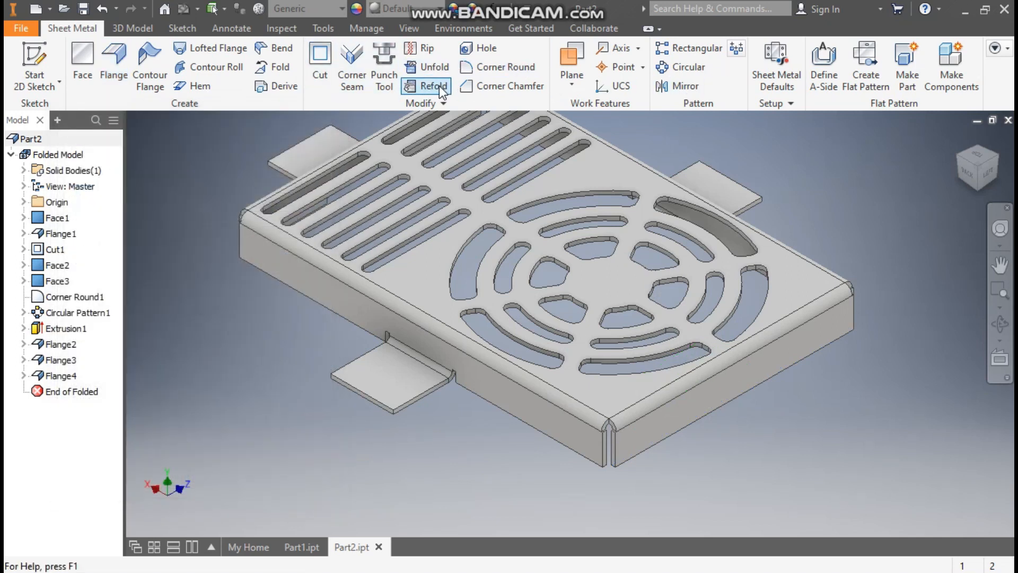
Add a 25 mm flange tab, 25 mm wide and centered, to the lower outer edge of the short wall beside the vent
click(113, 66)
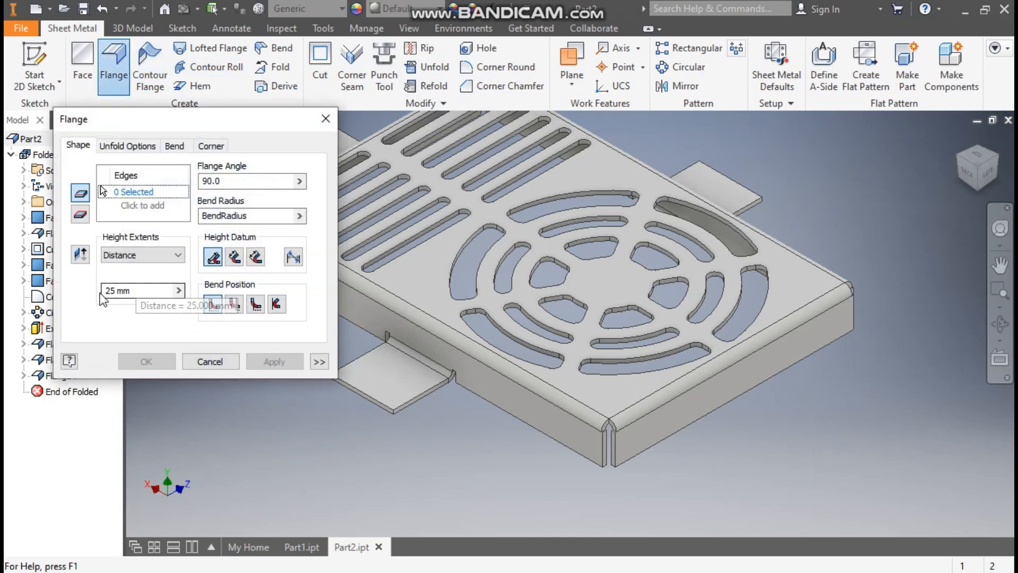
click(320, 363)
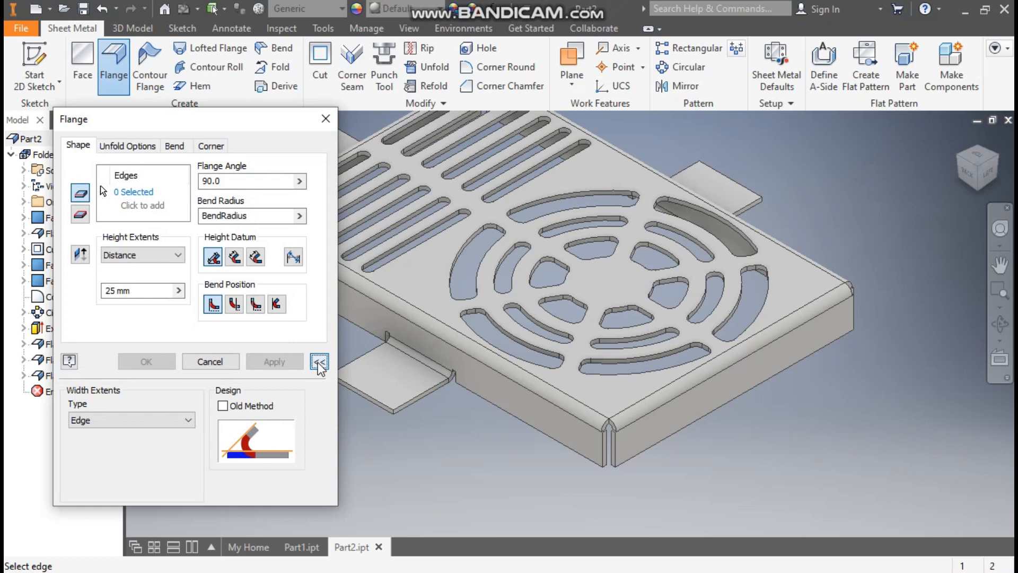
click(169, 421)
click(168, 427)
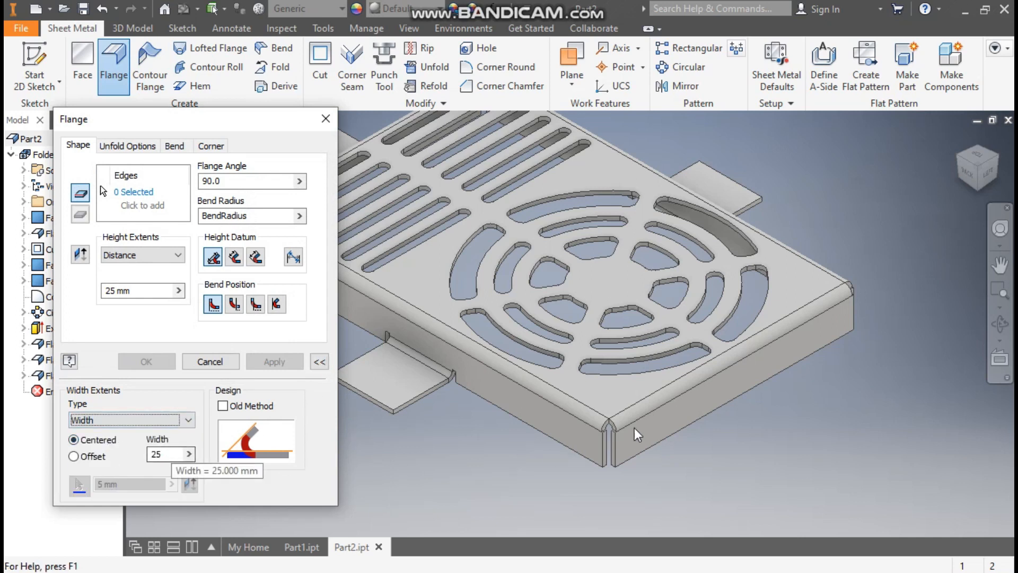
click(130, 191)
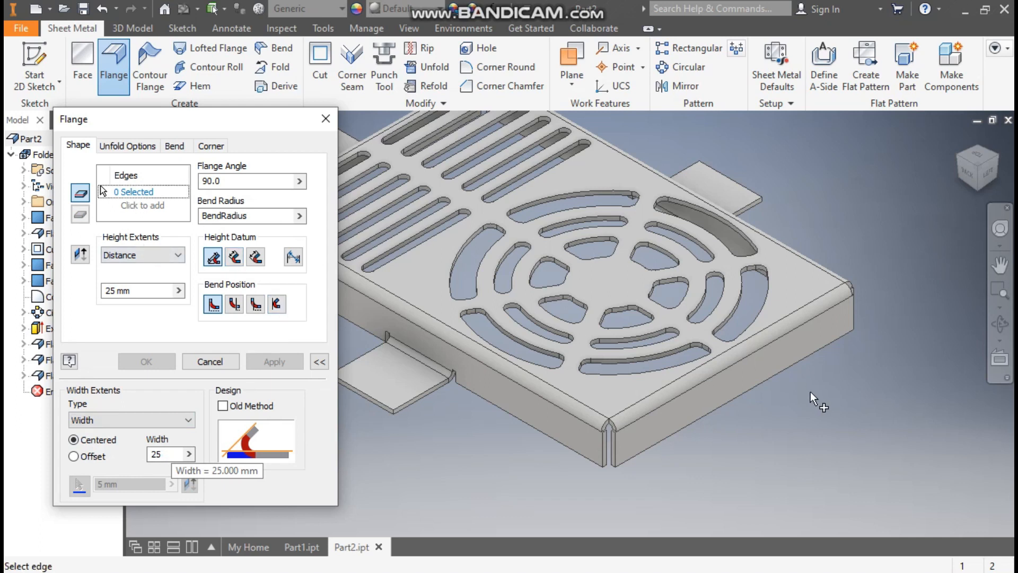
scroll(742, 395, up, 3)
scroll(742, 397, up, 2)
click(745, 395)
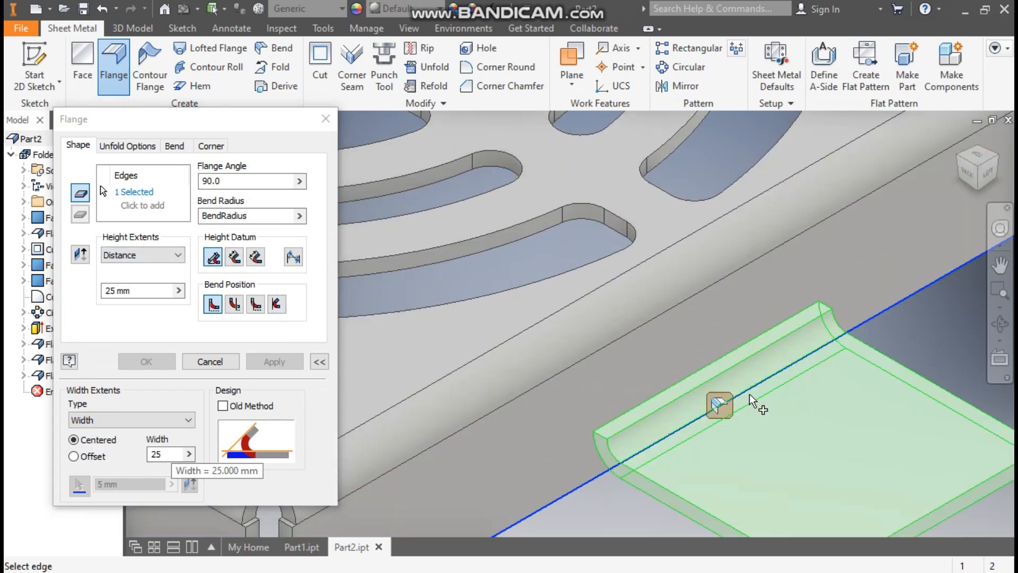
scroll(745, 396, down, 3)
click(147, 362)
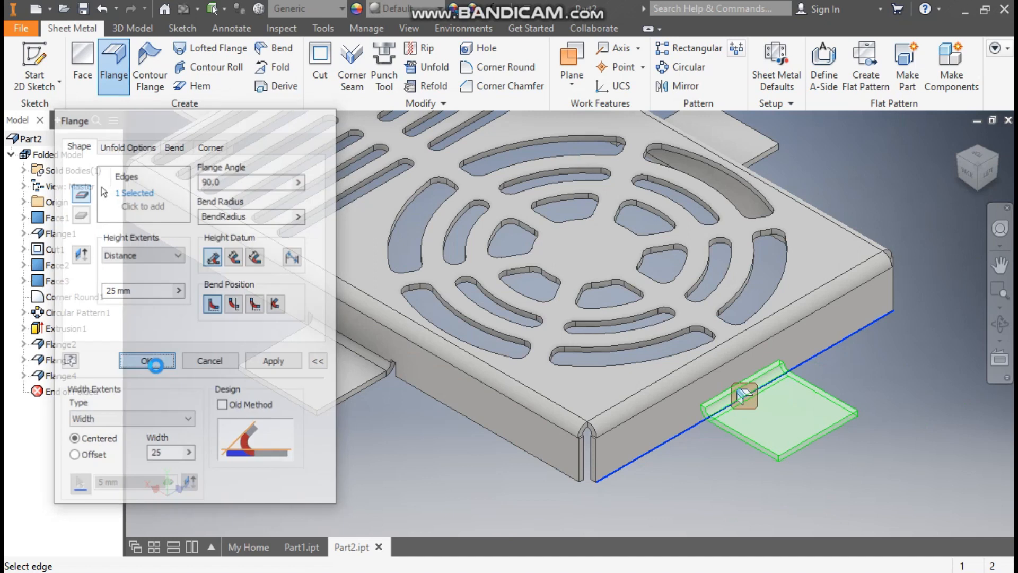
Round all eight outer corners of the four flange tabs with a 12.5 mm radius
scroll(626, 389, down, 5)
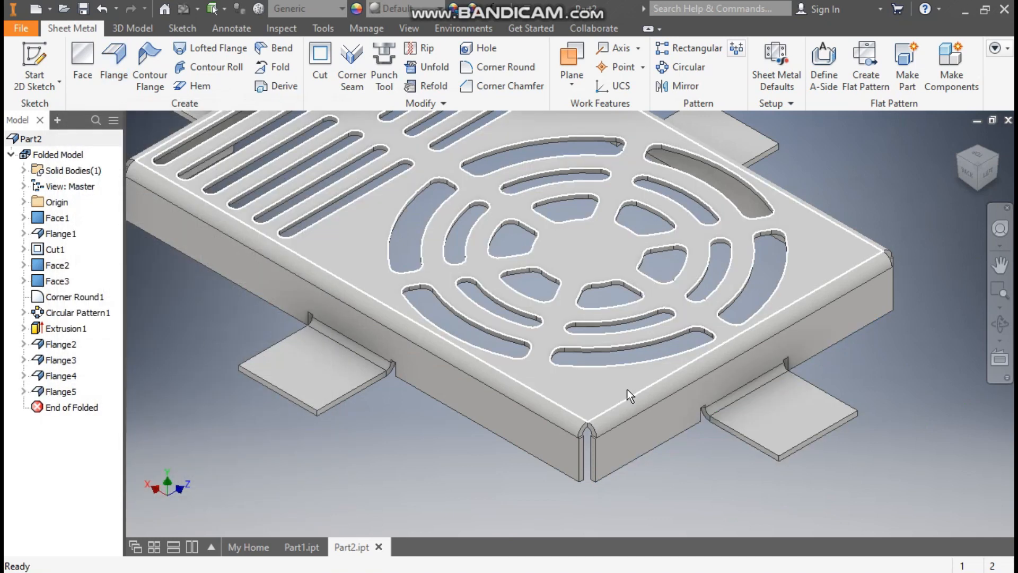
middle_drag(649, 411, 619, 403)
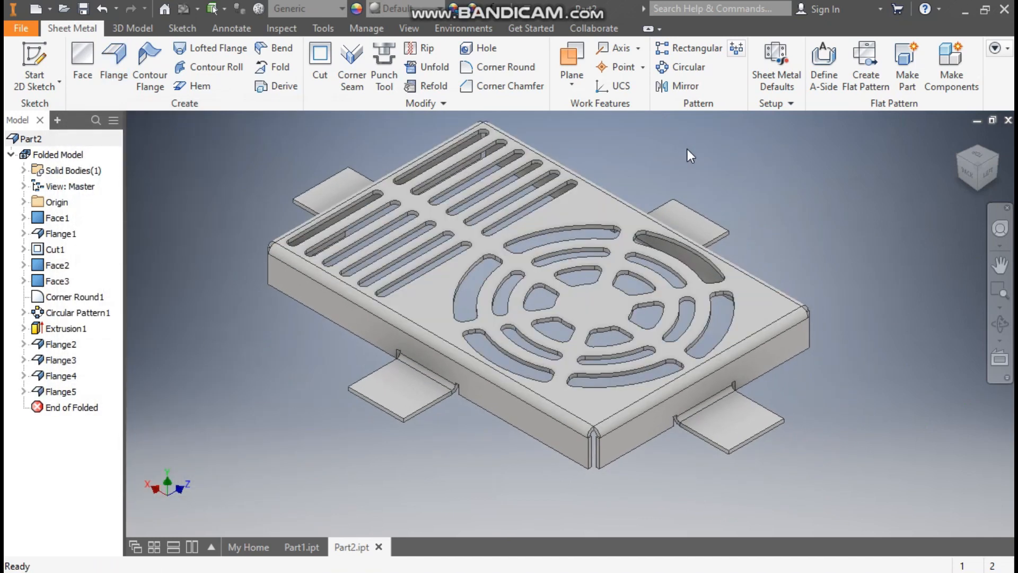
click(494, 68)
click(223, 176)
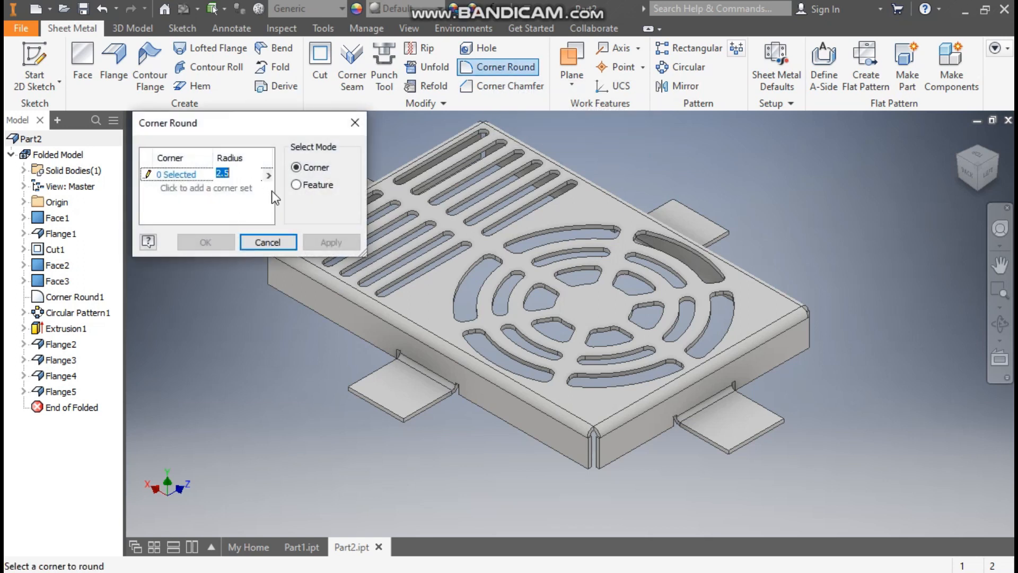
text(12.5)
click(171, 177)
click(407, 424)
click(348, 390)
click(729, 451)
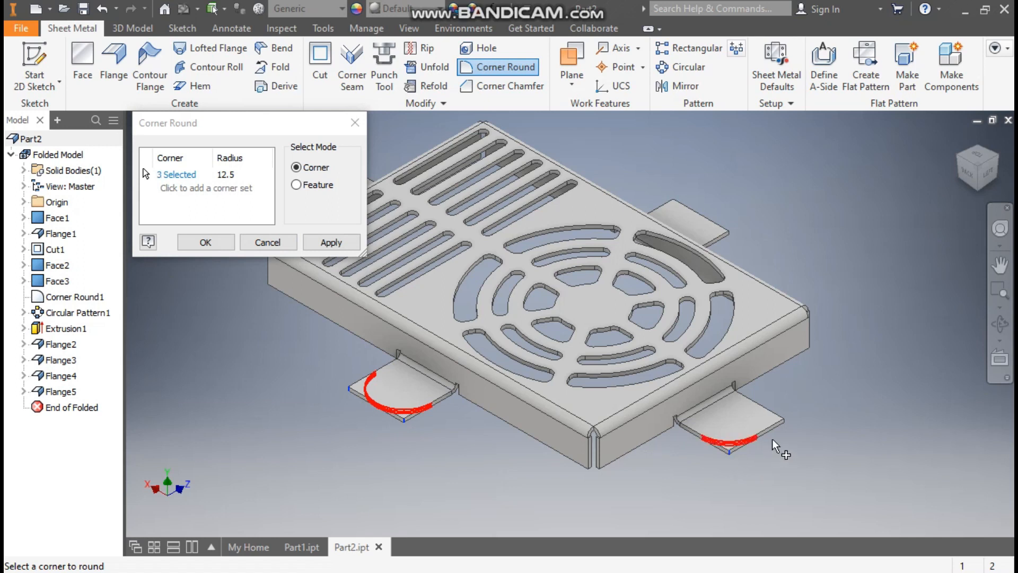
click(785, 426)
click(710, 217)
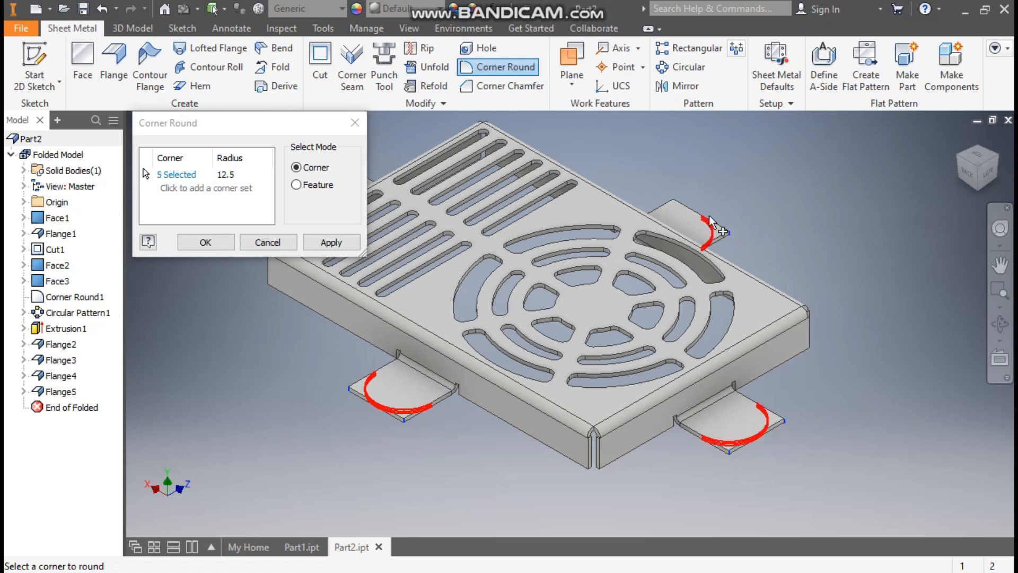
click(675, 207)
scroll(666, 243, up, 5)
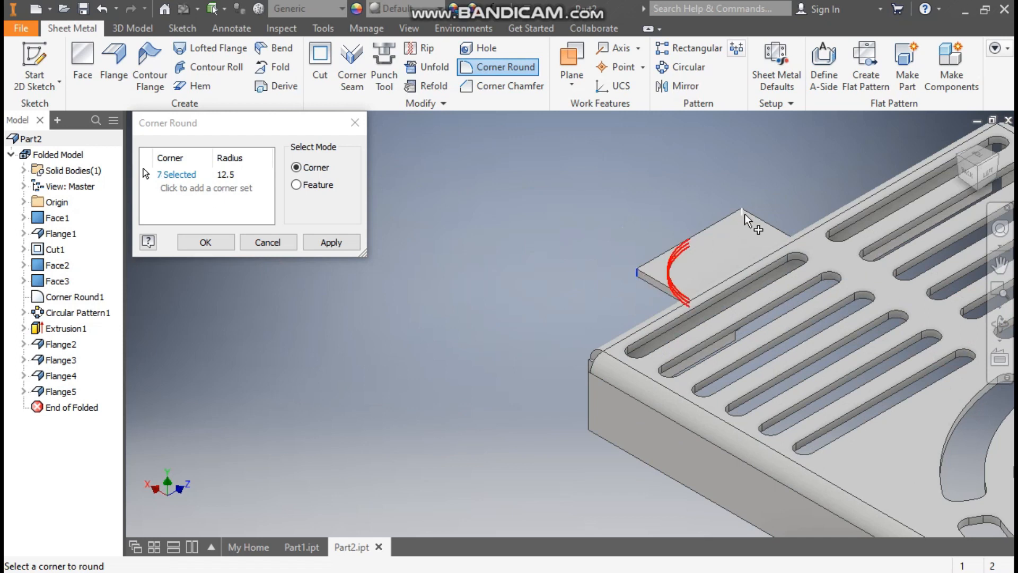
click(745, 214)
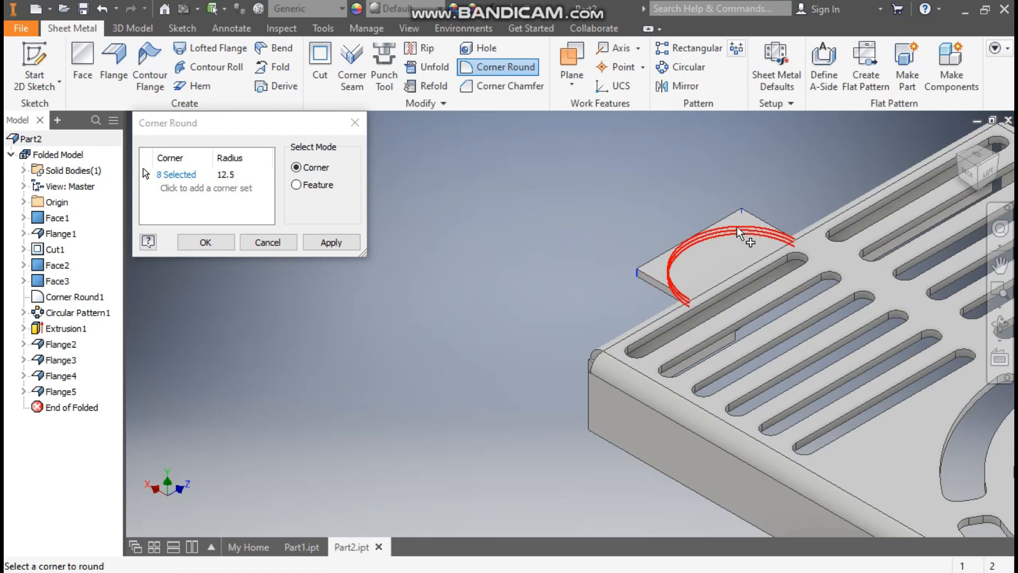
click(204, 243)
Start a sketch on a mounting tab's face and draw a 10 mm circle concentric with one long-side tab's rounded end
scroll(391, 234, down, 5)
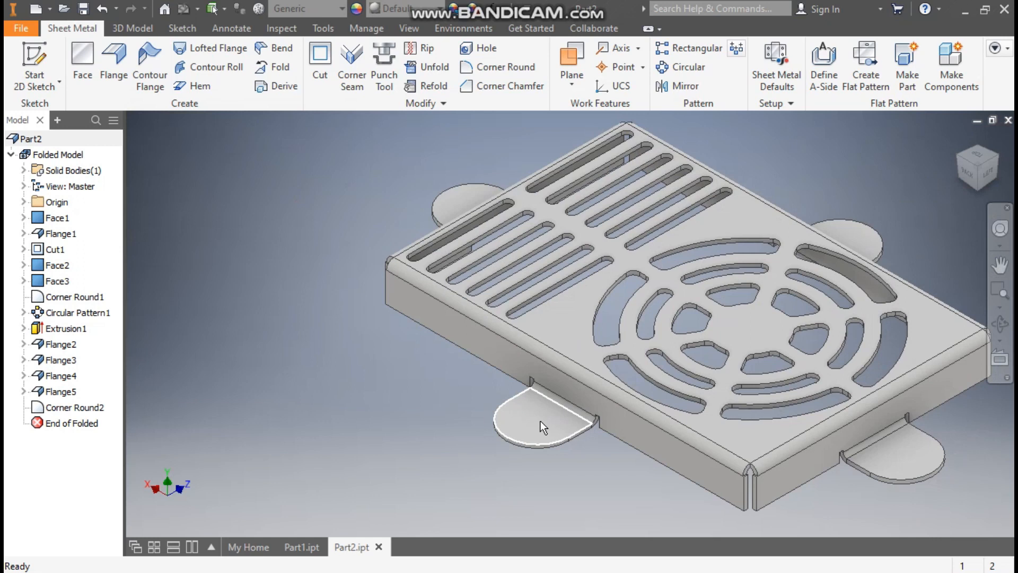
click(540, 421)
click(655, 408)
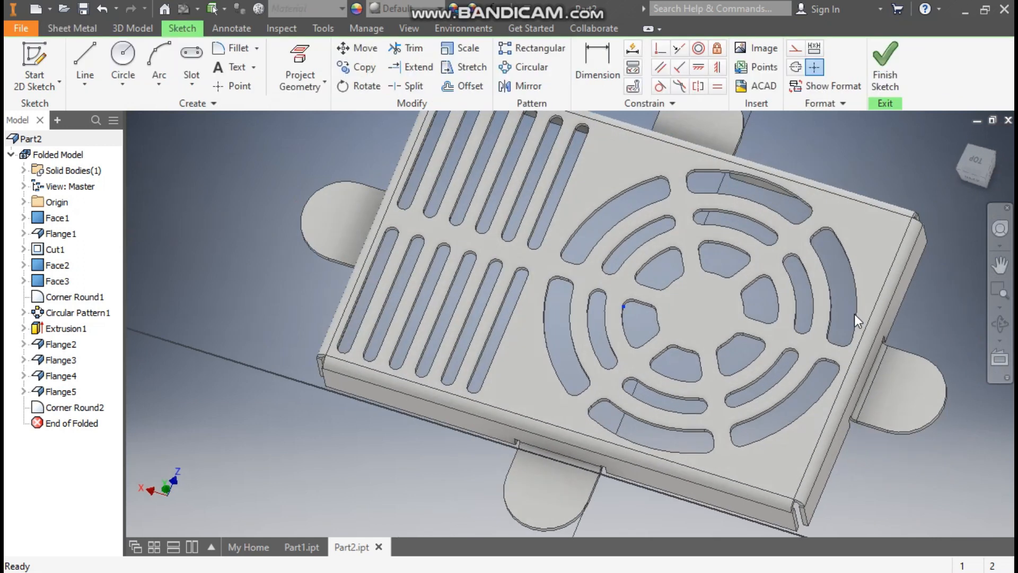
click(123, 58)
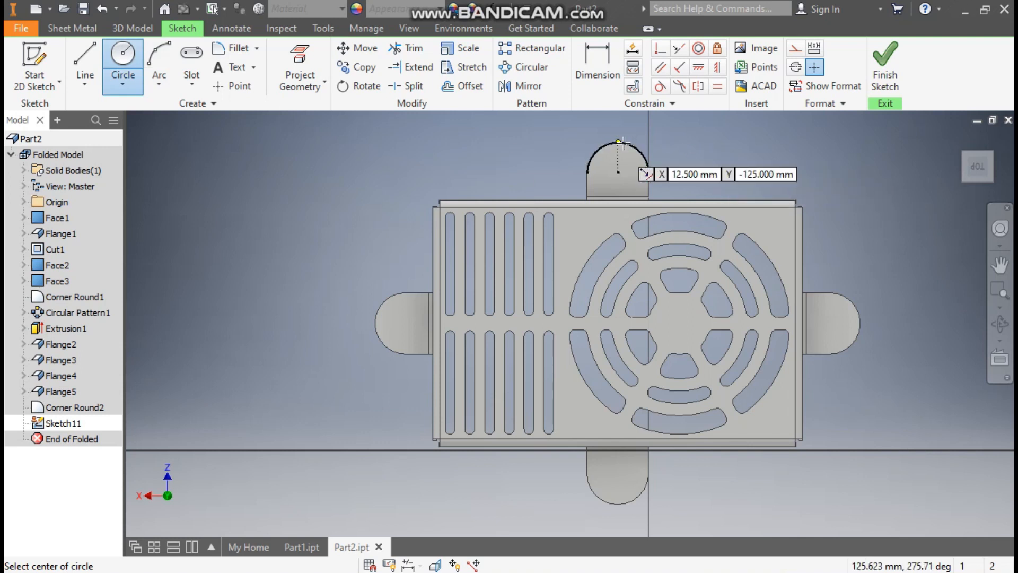
click(618, 171)
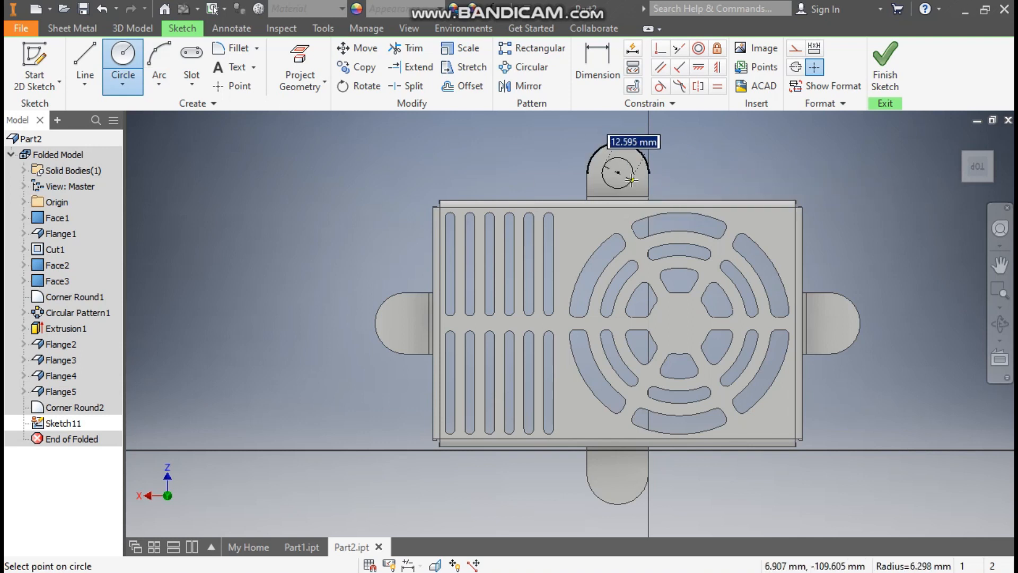
text(10)
key(Return)
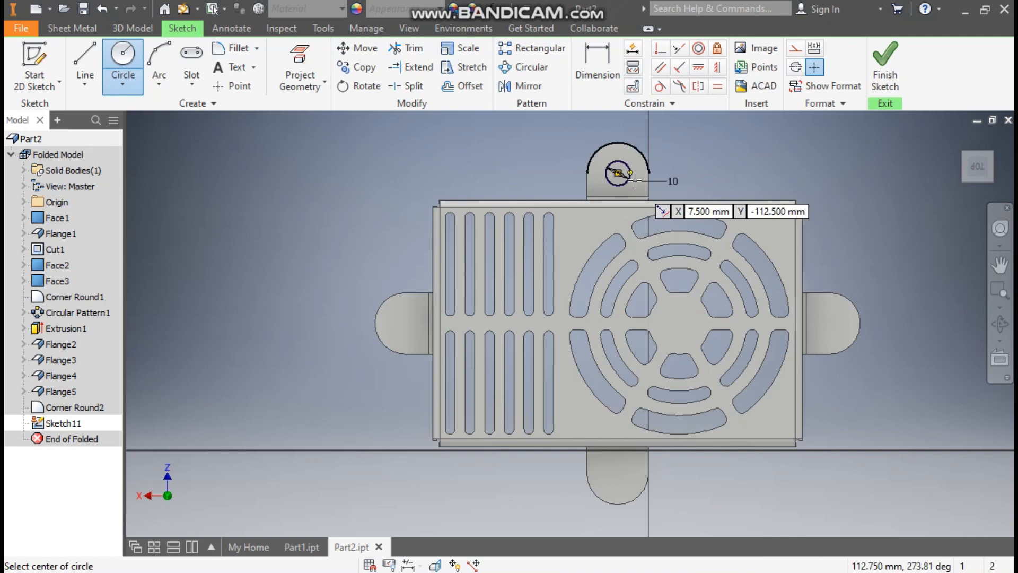
Sketch a circle at the rounded end's centre on each of the other three mounting tabs
click(405, 323)
click(409, 334)
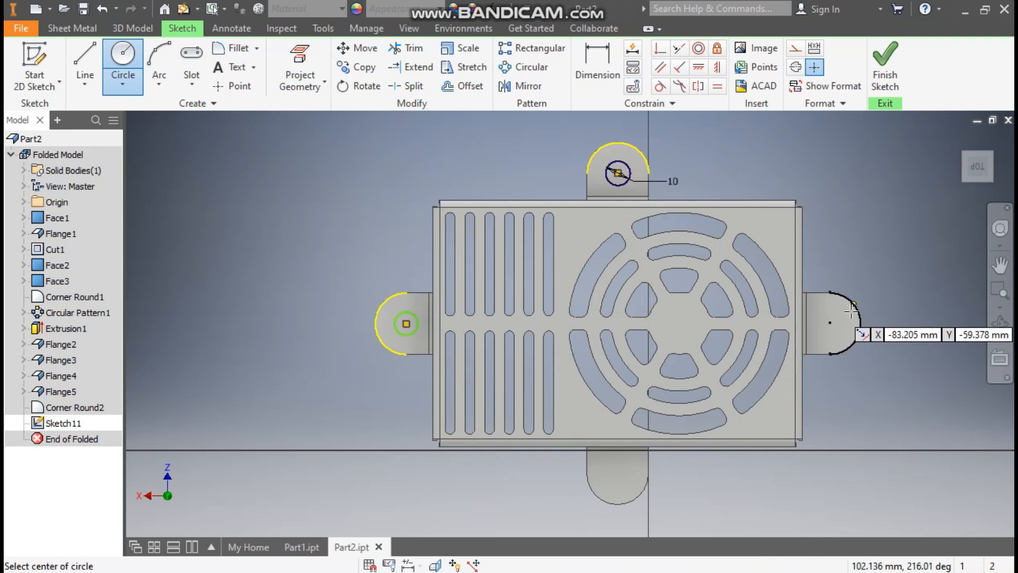
click(830, 323)
click(834, 334)
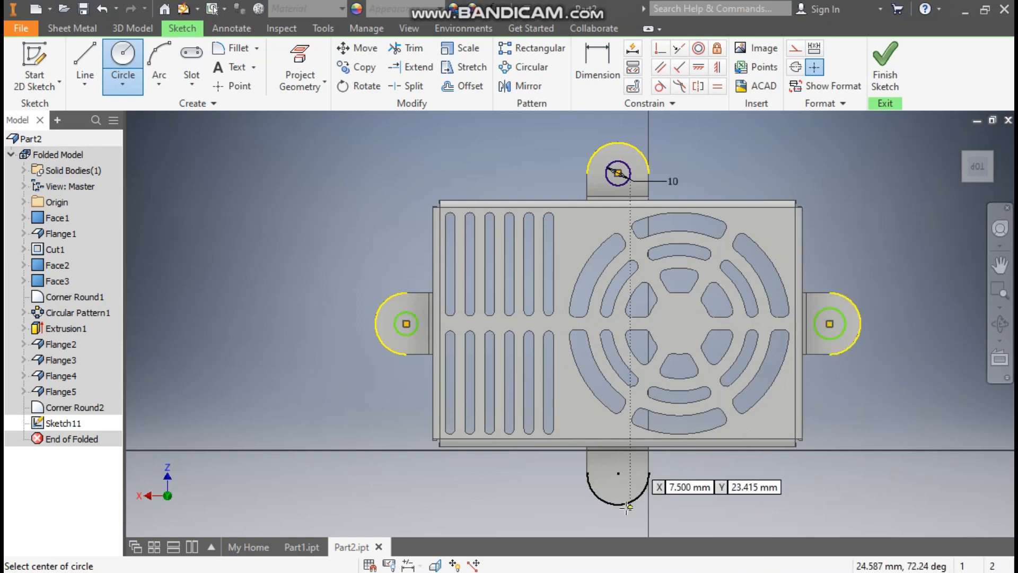
click(618, 474)
click(621, 486)
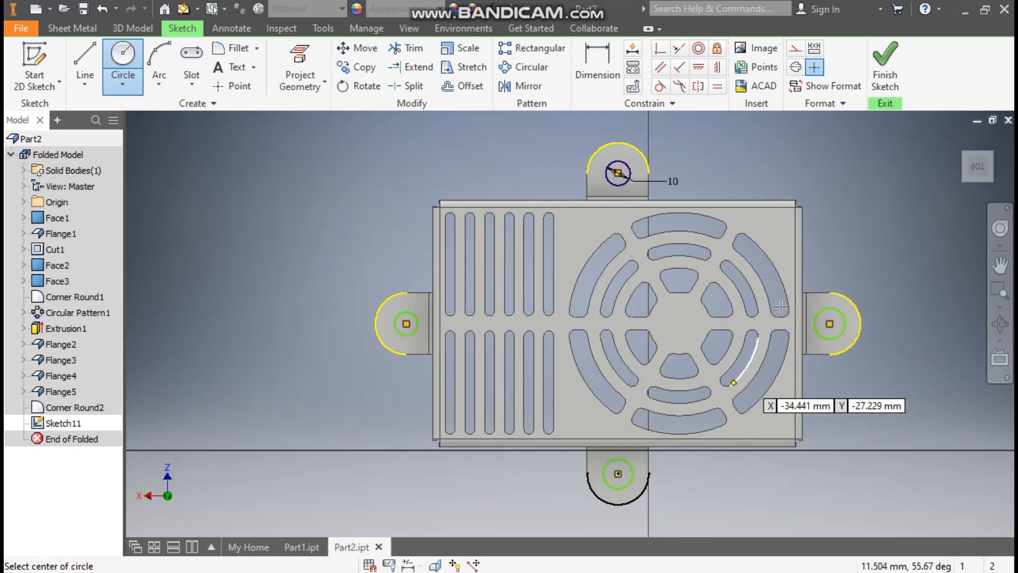
Constrain the other three tab circles equal to the 10 mm circle and finish the sketch
click(716, 87)
click(627, 162)
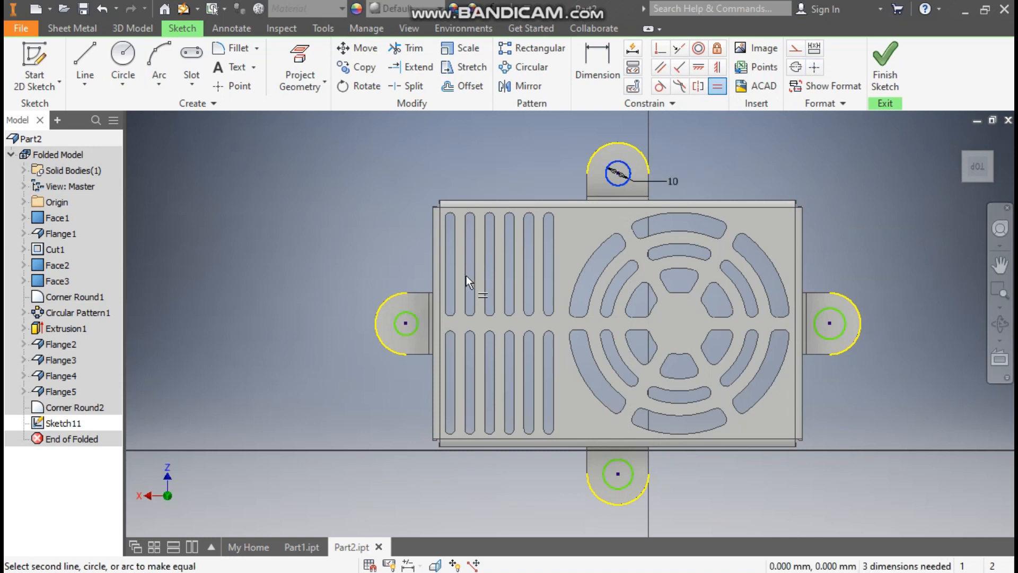
click(413, 333)
click(633, 484)
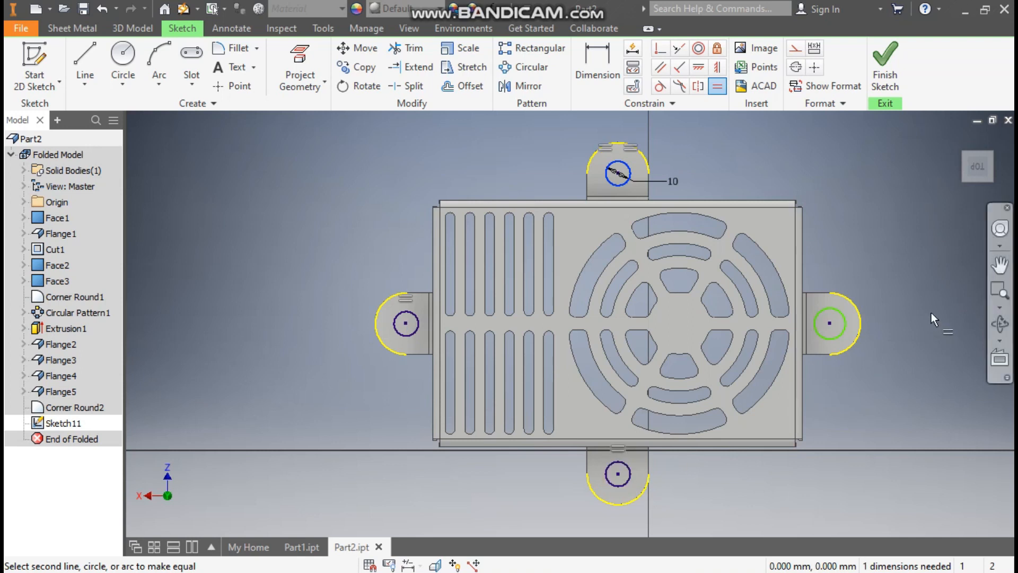
click(836, 341)
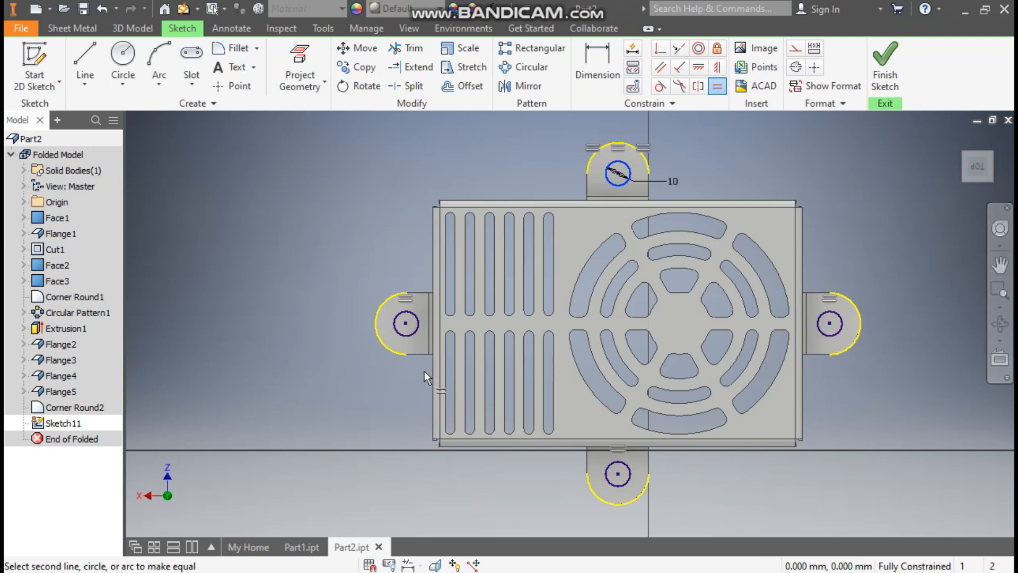
click(885, 61)
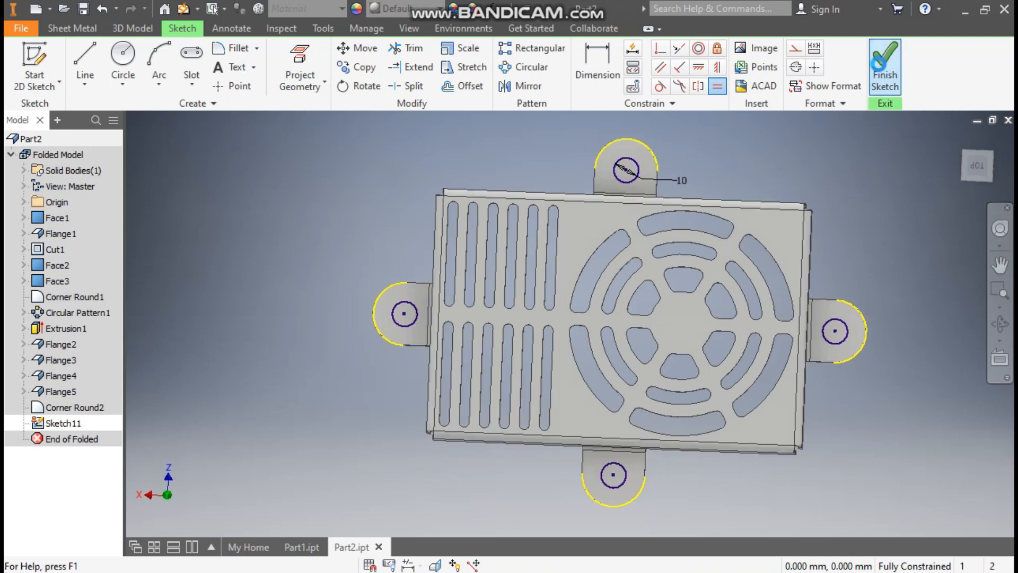
Extrude the four tab circles as a 10 mm cut through the mounting tabs and return to the home view
click(146, 29)
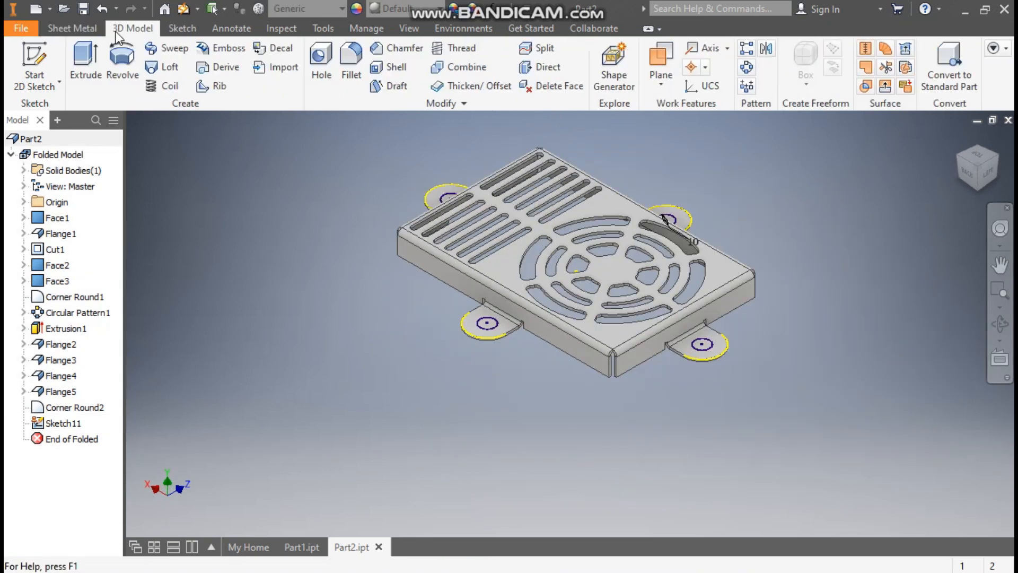
click(91, 55)
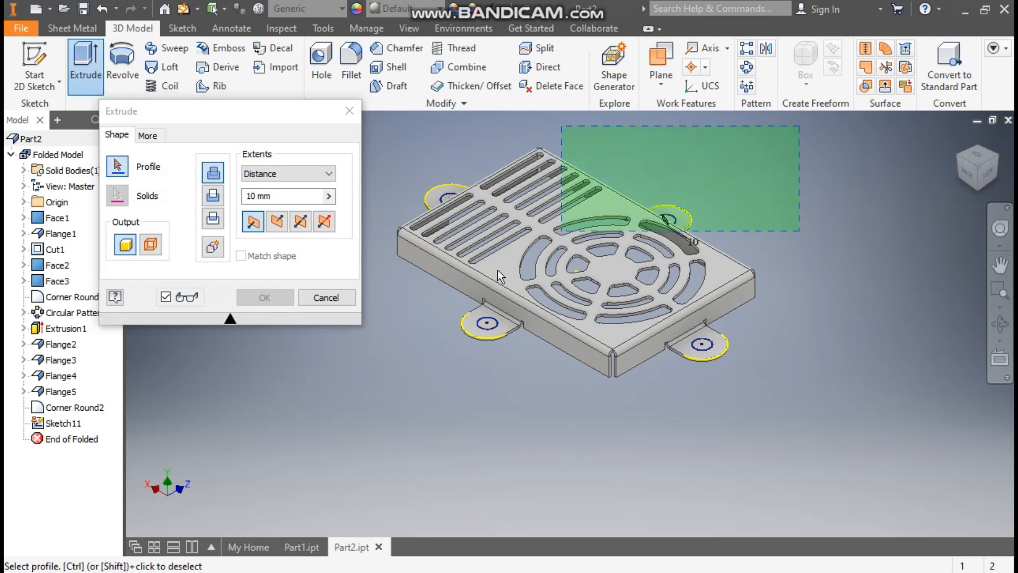
click(213, 197)
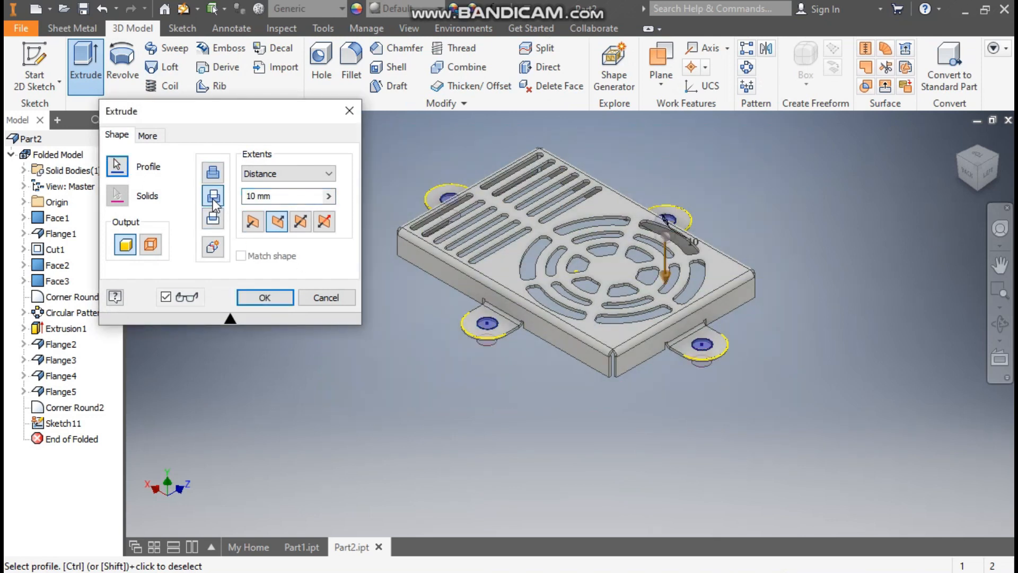
click(265, 298)
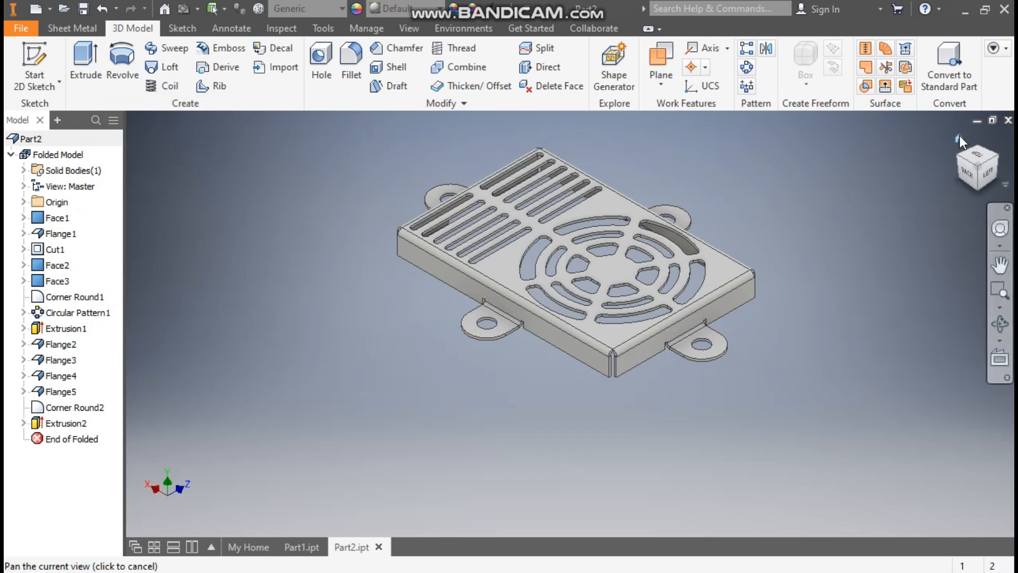
click(958, 137)
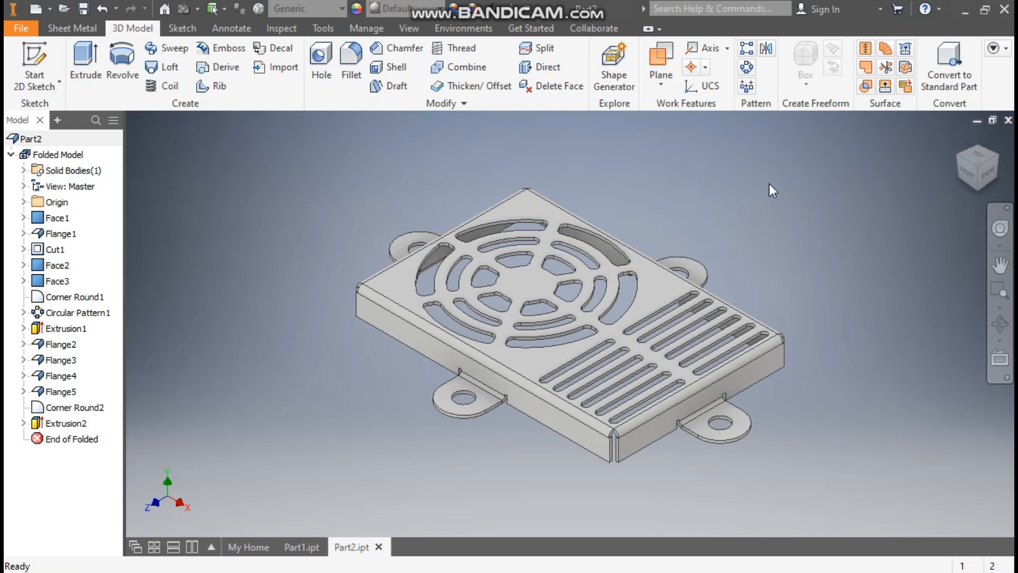
Create the cover's flat pattern and return to the folded part
click(71, 29)
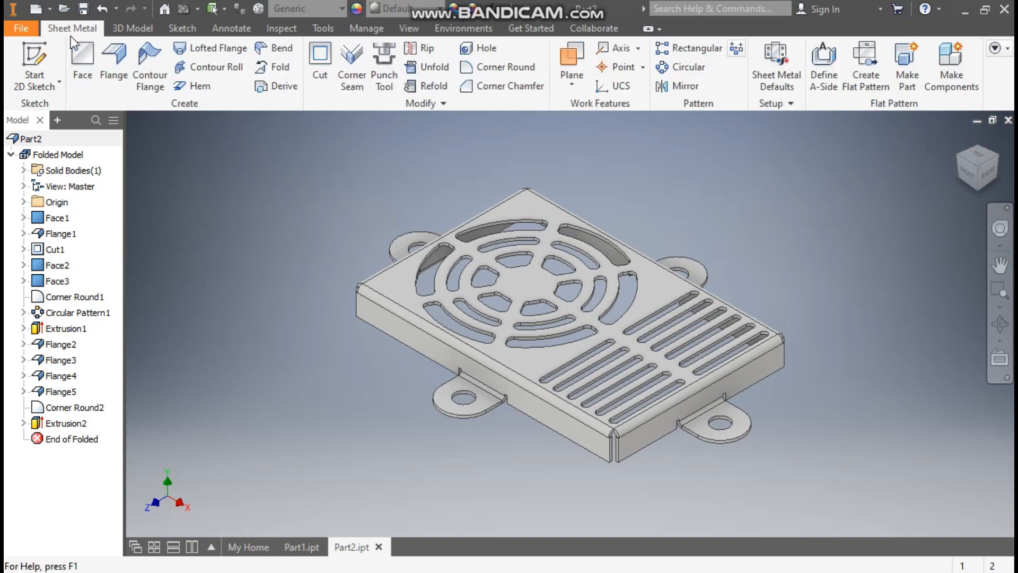
click(867, 68)
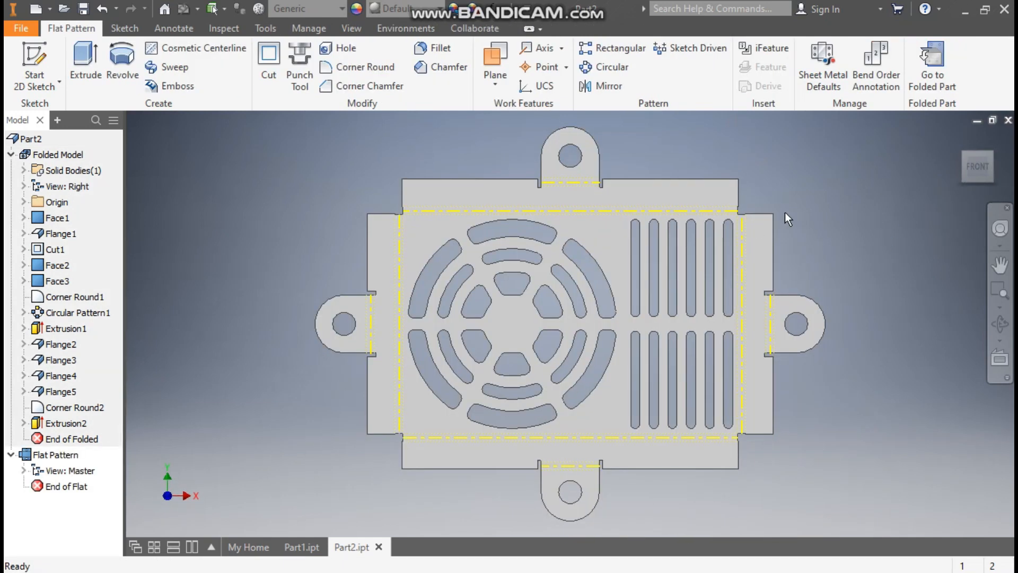
click(934, 70)
Apply a Weld appearance from the Inventor Material Library to the whole cover
click(407, 14)
key(w)
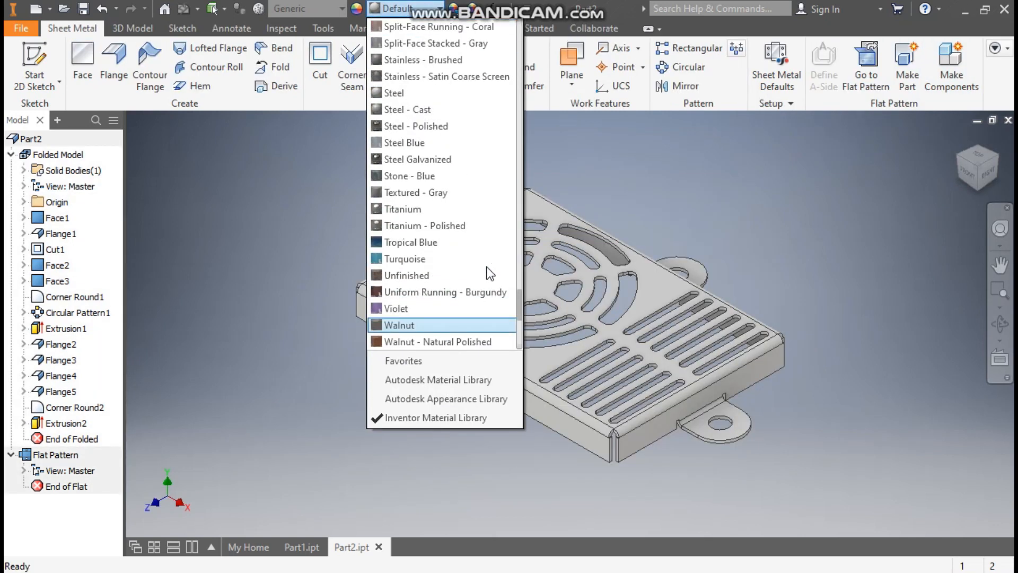
scroll(490, 274, down, 1)
key(Return)
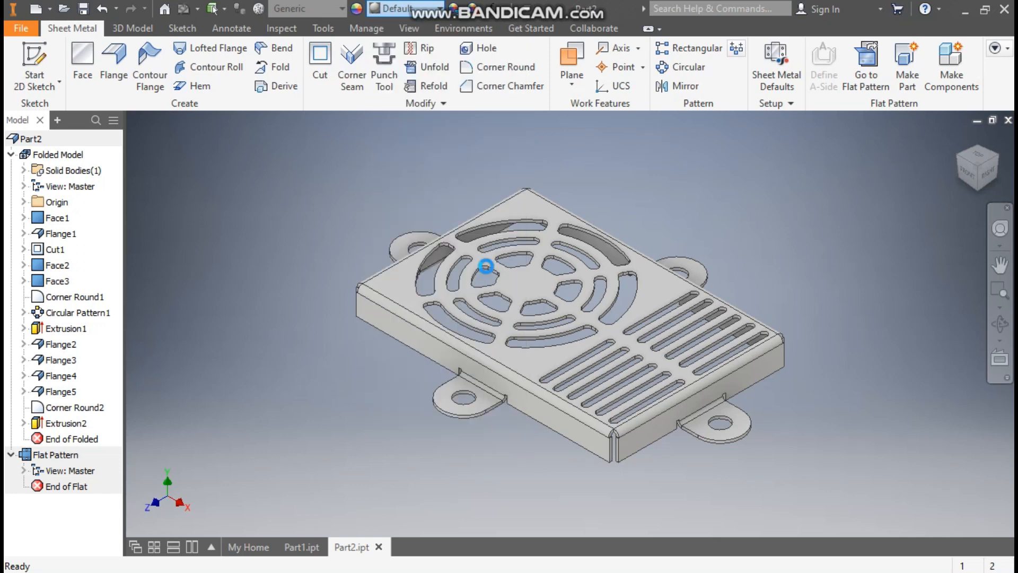
mouse_move(710, 334)
middle_down()
mouse_move(755, 345)
mouse_move(718, 333)
middle_up()
scroll(756, 344, down, 1)
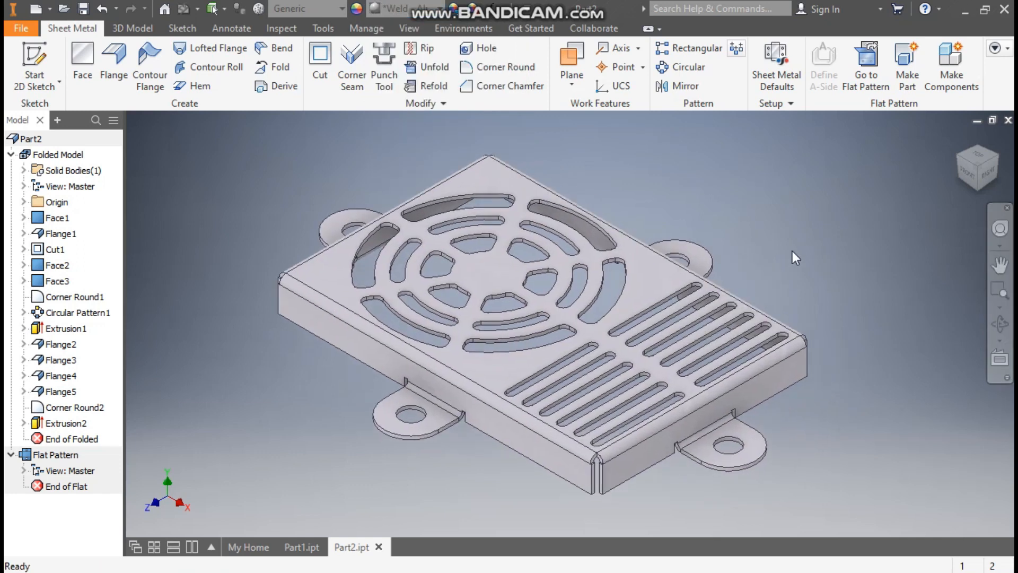